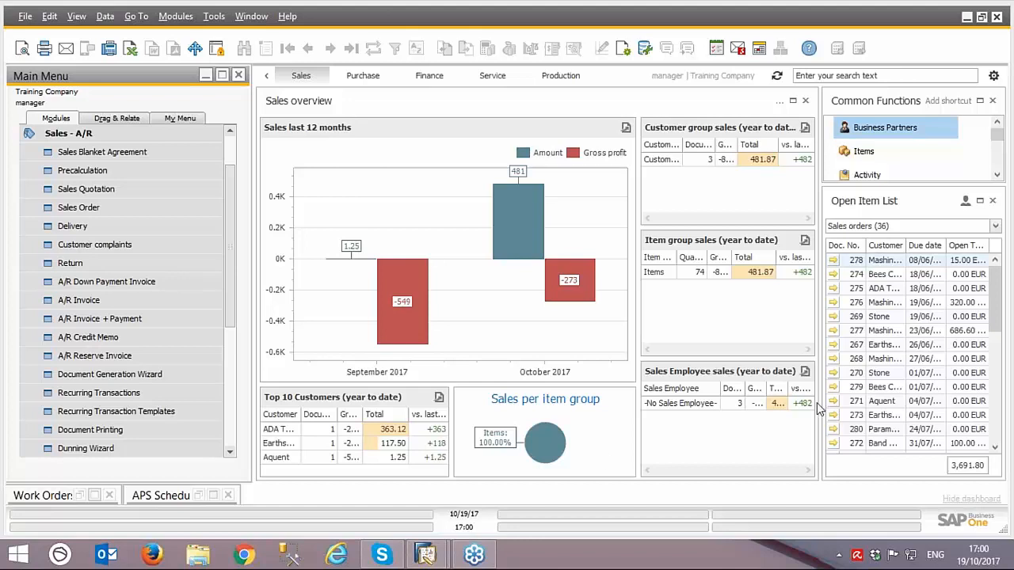
Step: Open the Work Orders list, expand the C-B3 work order down to its components, and inspect the settings of its Corte operation
left_click(80, 499)
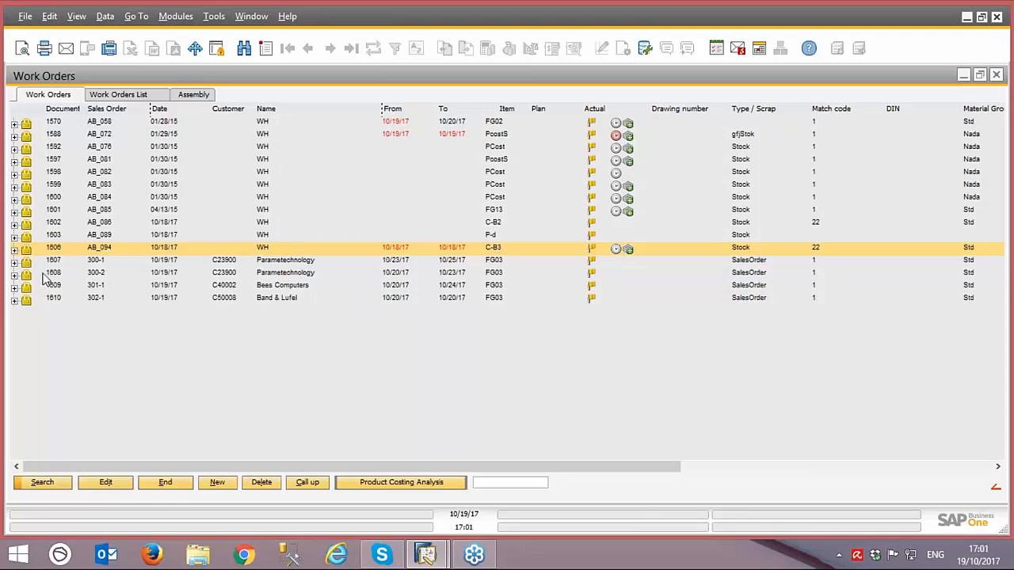
left_click(16, 251)
left_click(36, 263)
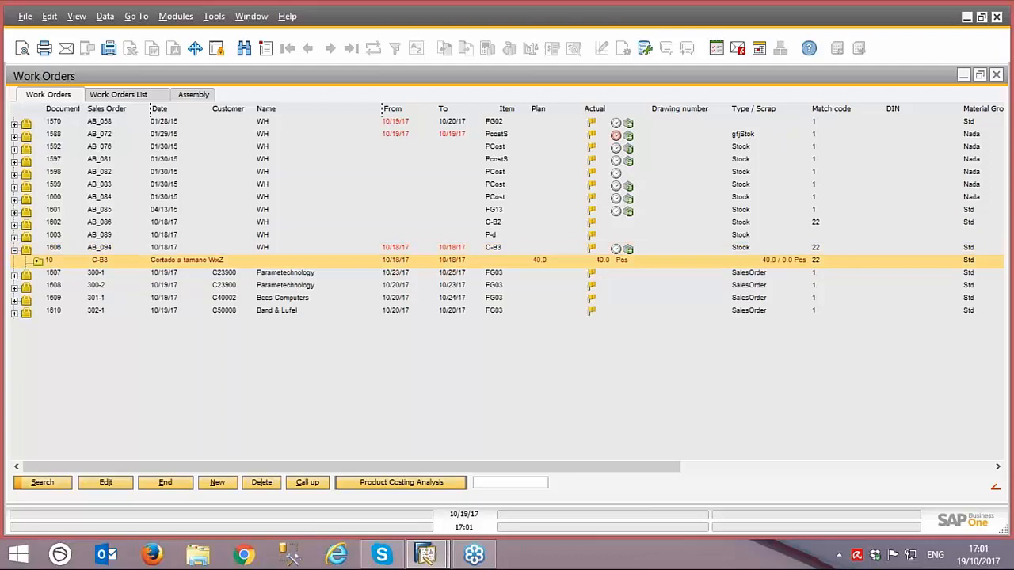
left_click(38, 260)
left_click(115, 309)
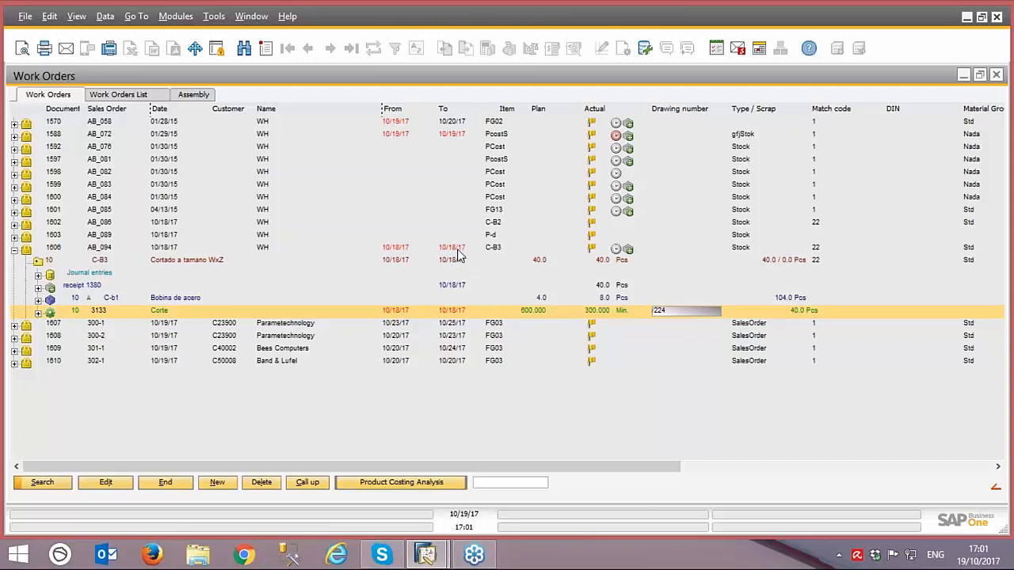
double_click(199, 311)
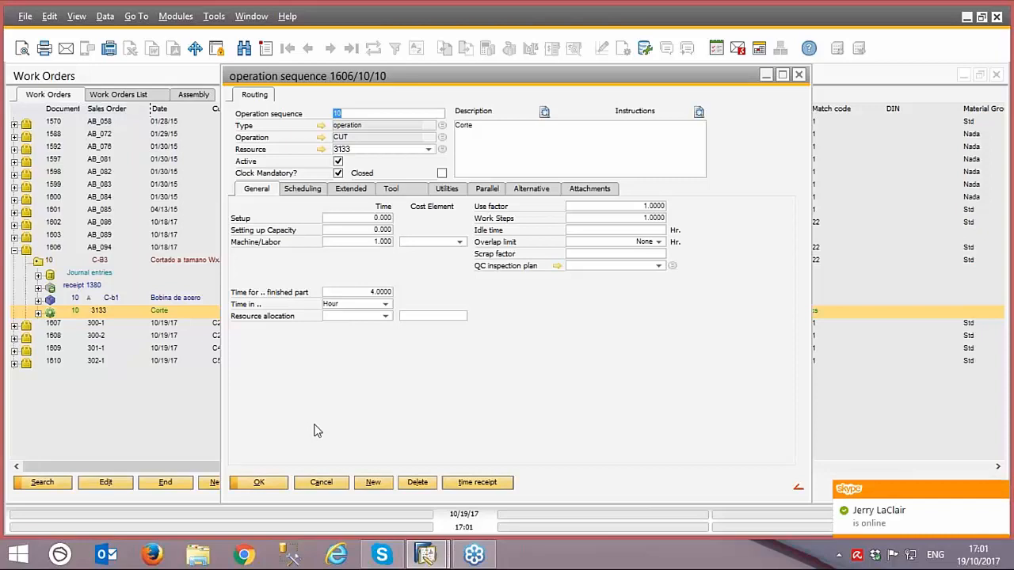
left_click(320, 483)
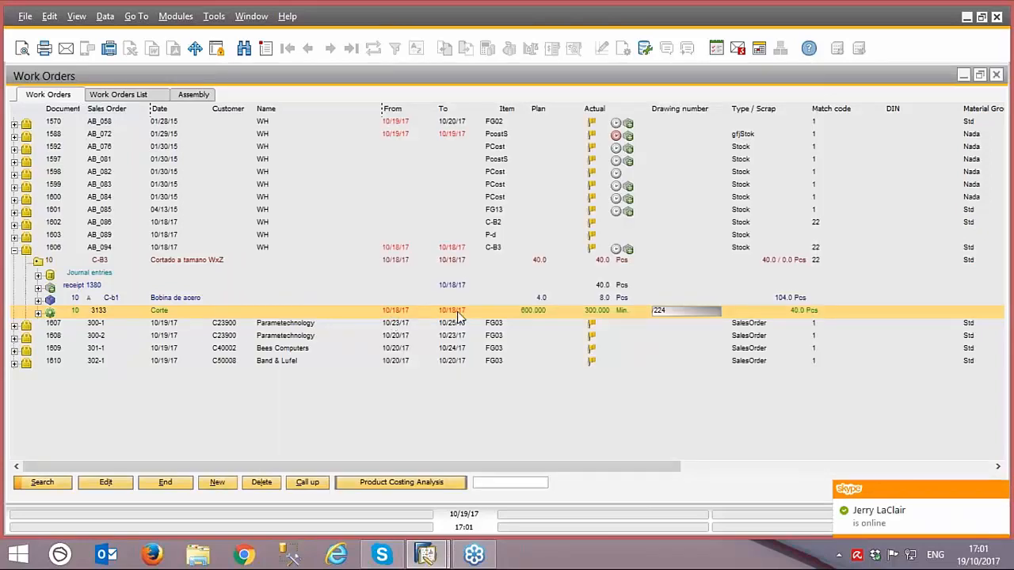
Step: Expand the first FG03 sales-order work order to examine its materials and operations, and collapse both expanded work orders
left_click(15, 327)
left_click(38, 336)
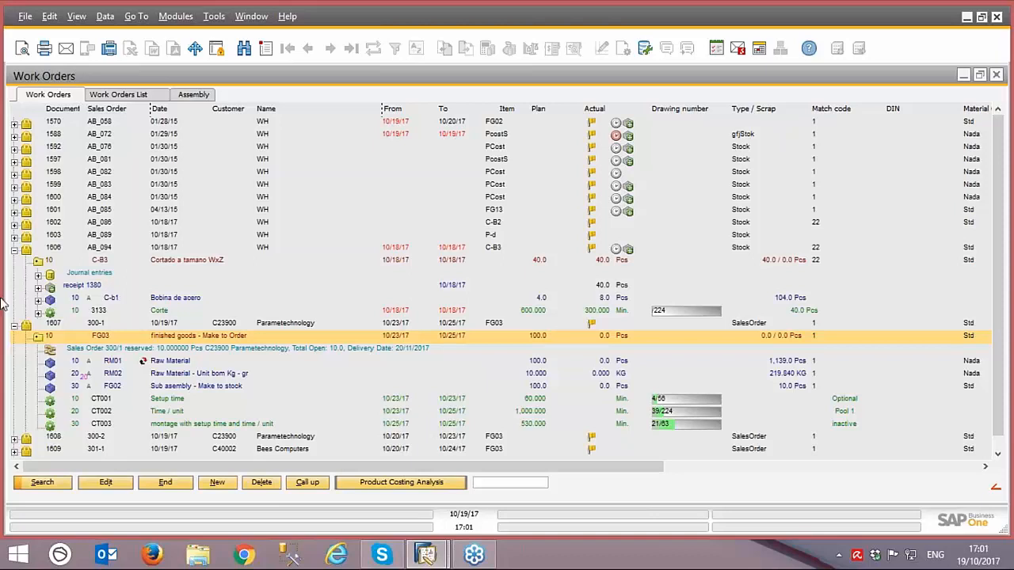
left_click(14, 251)
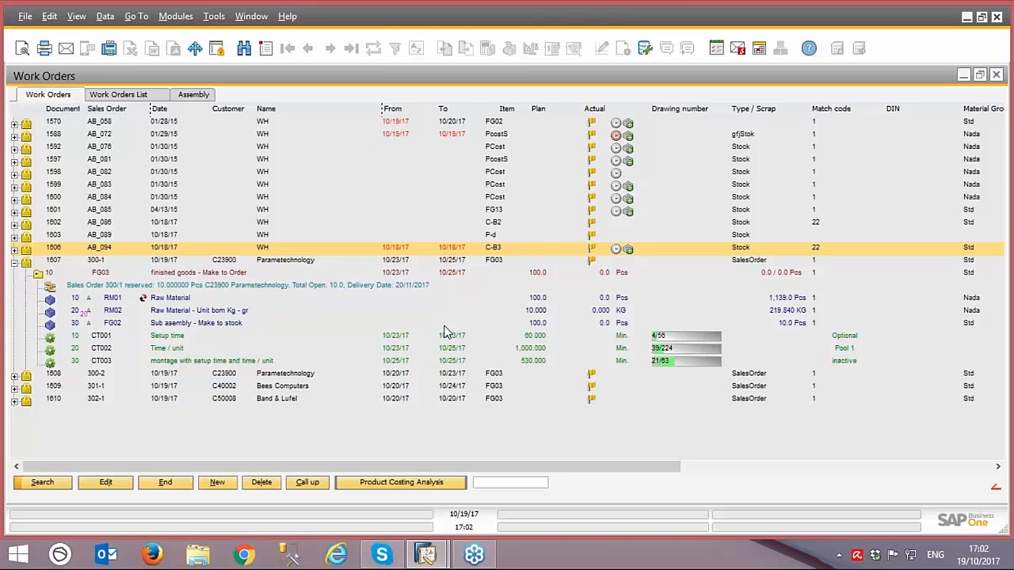
left_click(14, 260)
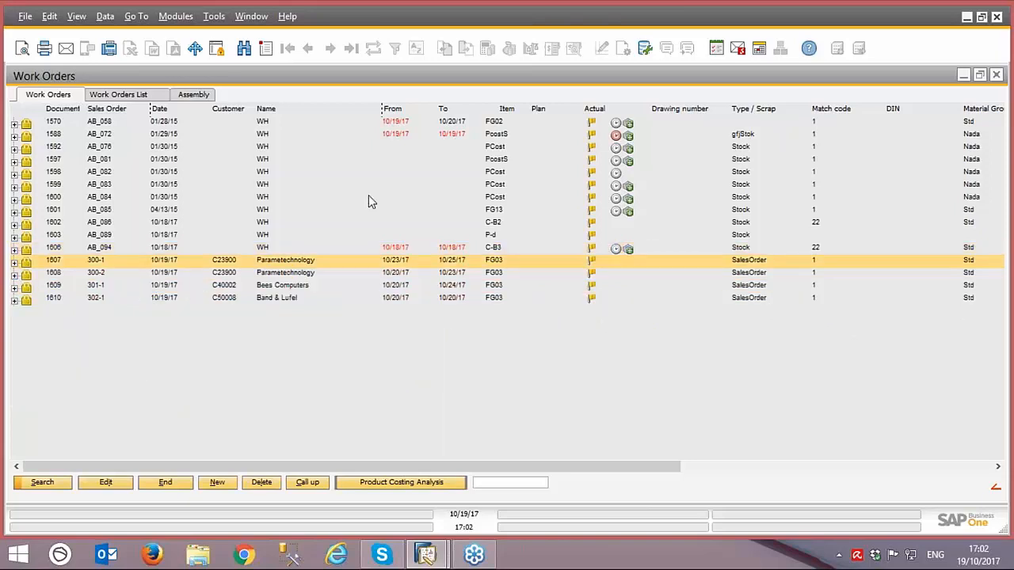
Step: Compare the scheduled From and To dates of the stock and sales-order work orders
left_click(407, 125)
left_click(439, 136)
left_click(450, 250)
left_click(450, 262)
left_click(458, 287)
left_click(461, 300)
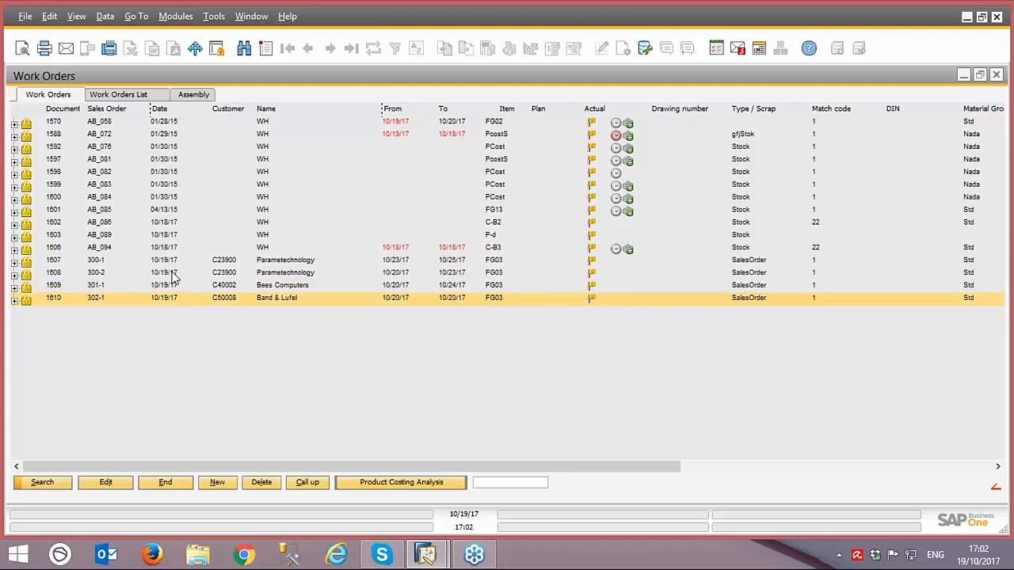
Step: Enable Schedule automatically in the setup of the P-d stock work order and save the change
left_click(19, 238)
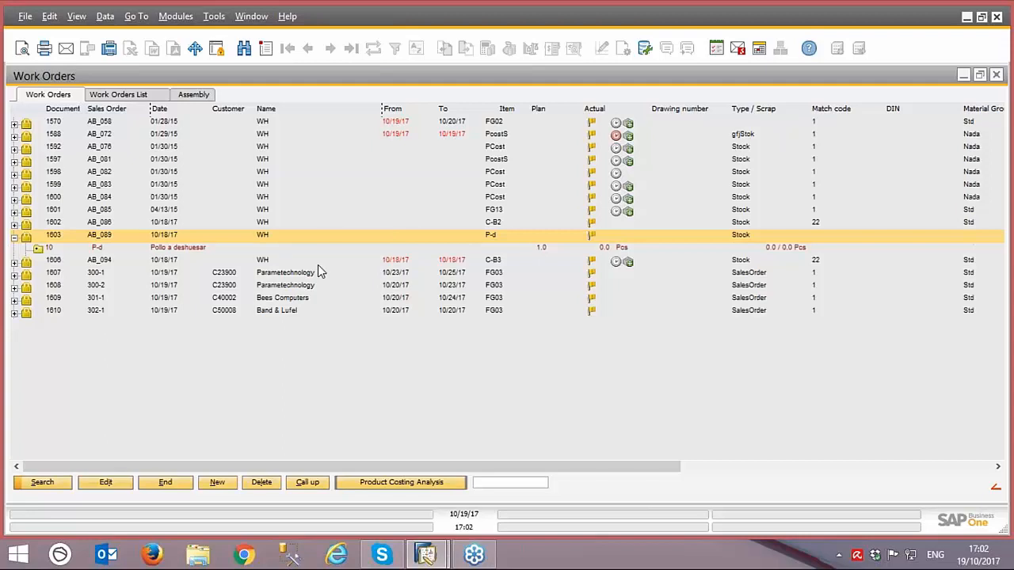
double_click(214, 234)
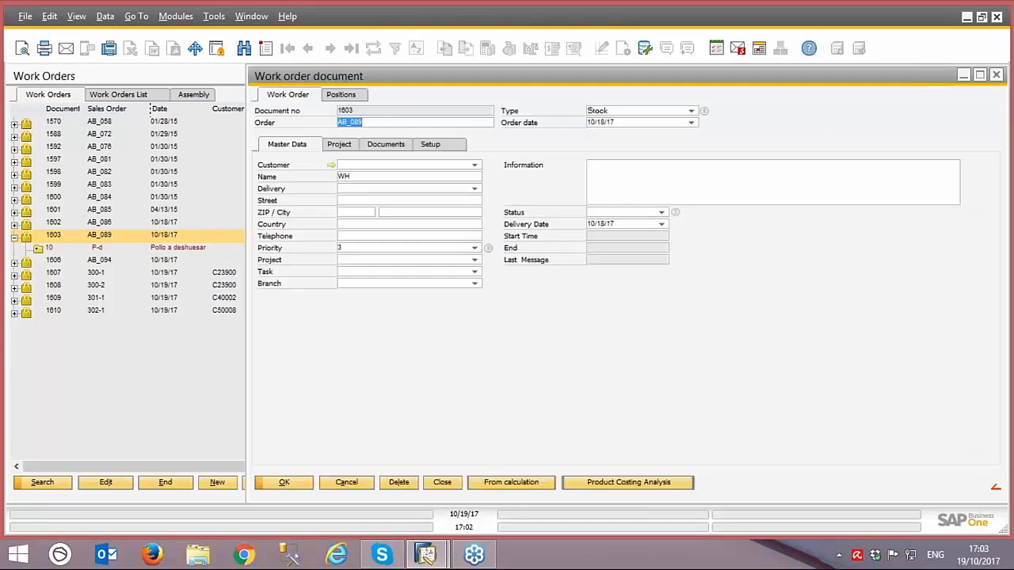
left_click(455, 142)
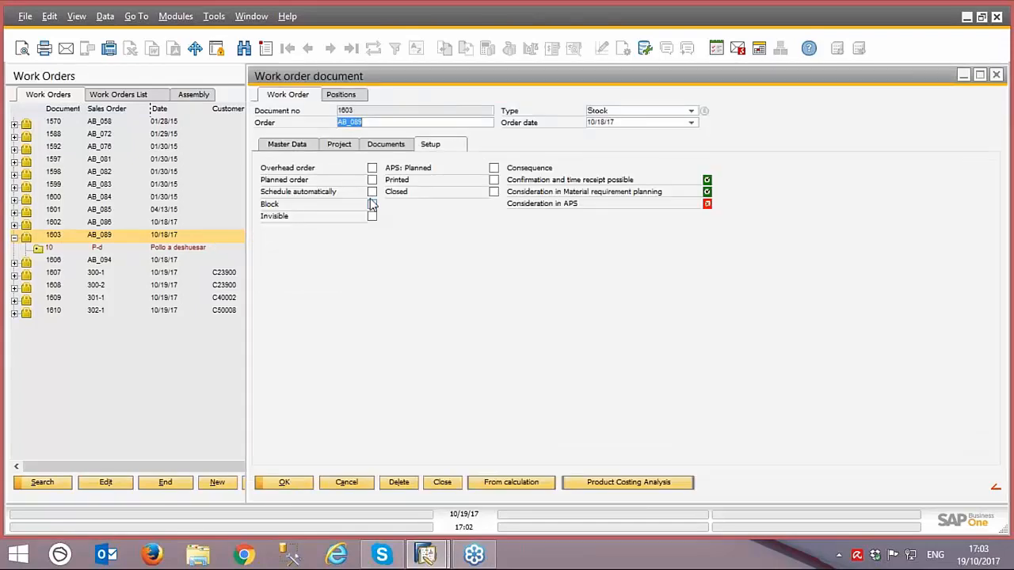
left_click(371, 192)
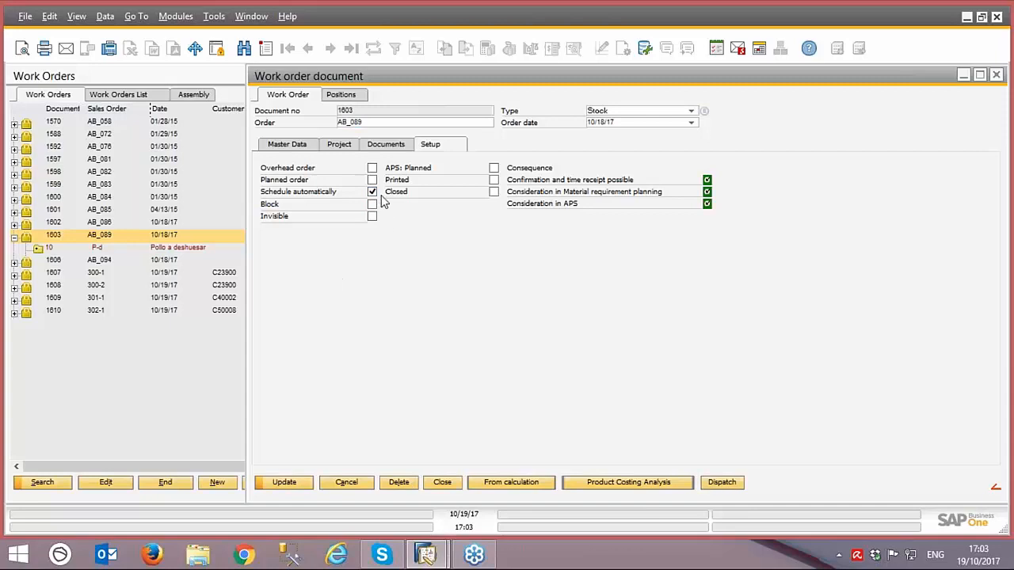
left_click(372, 192)
left_click(372, 192)
left_click_drag(445, 82, 227, 88)
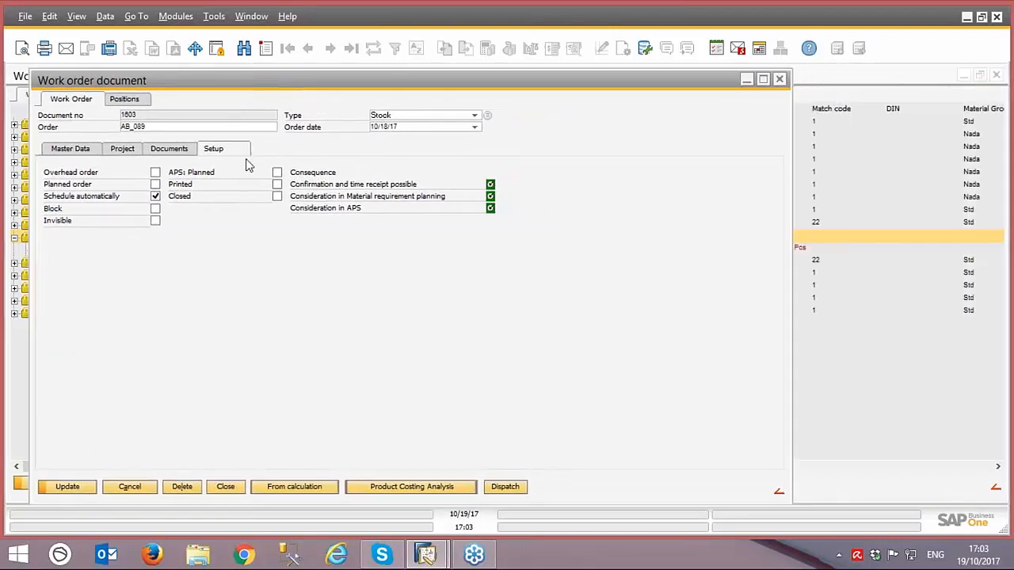
left_click(72, 487)
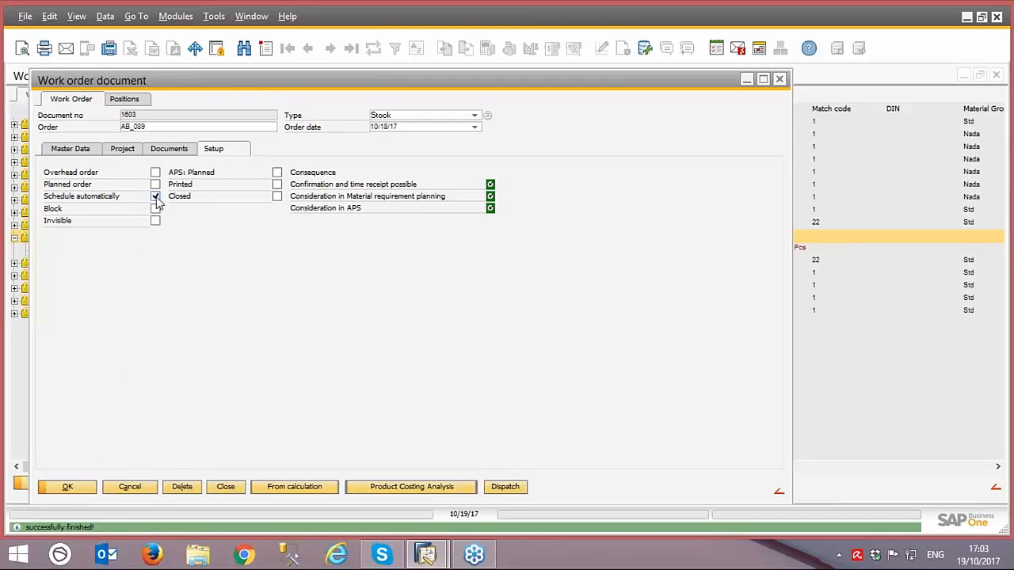
Step: Examine the available work order types and their Production types settings, and close the work order windows
left_click(476, 116)
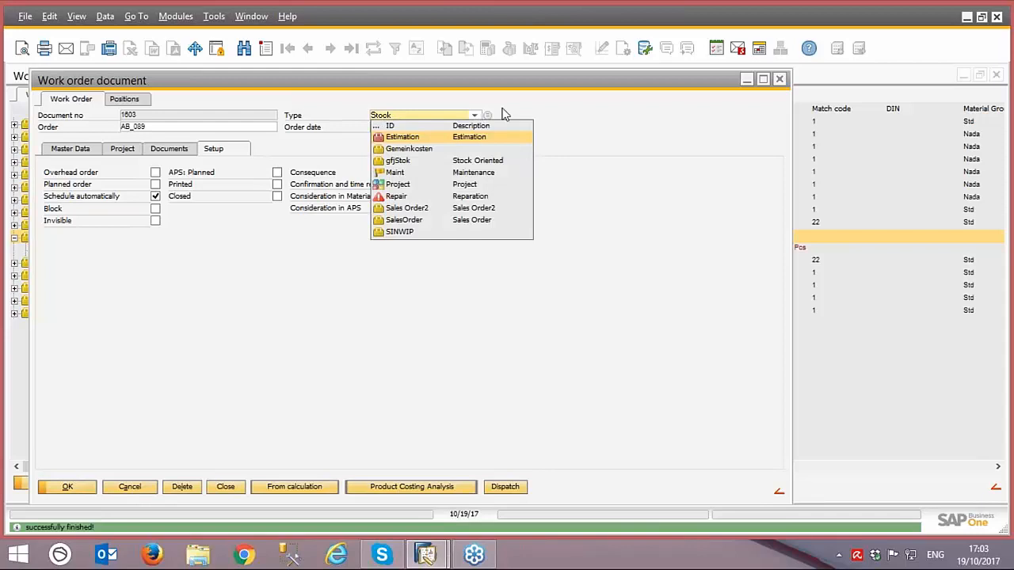
left_click(528, 95)
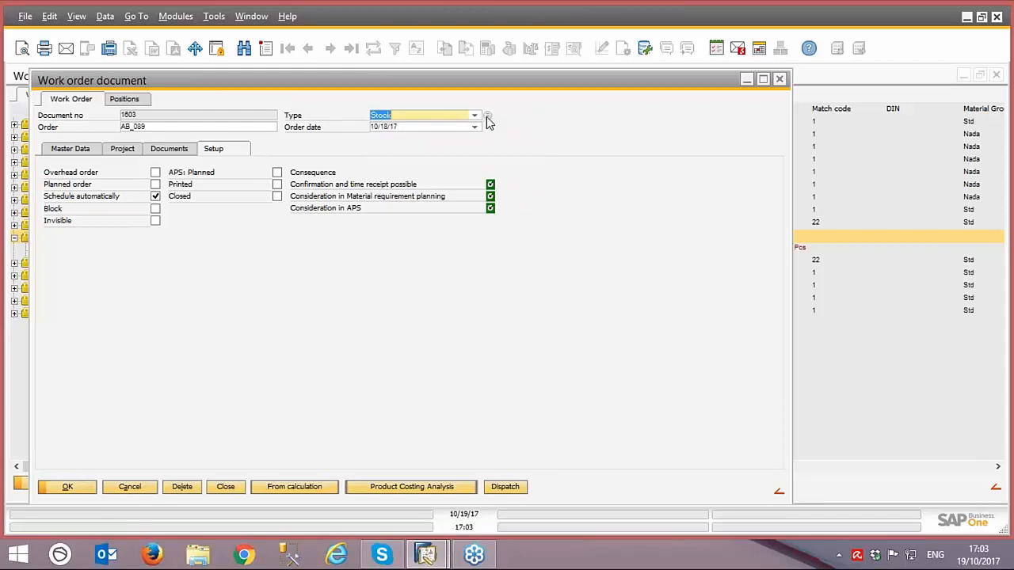
left_click(488, 116)
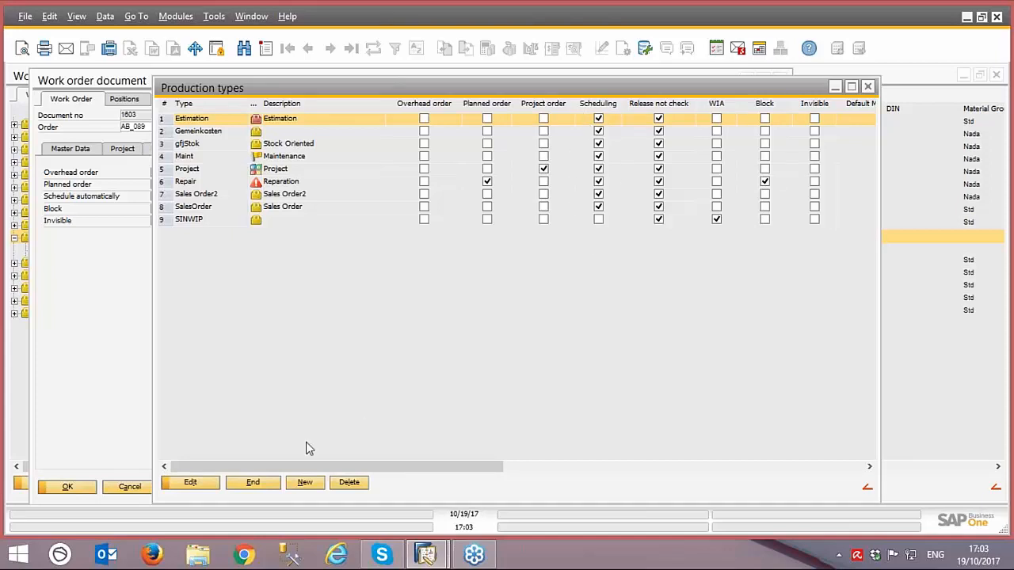
left_click(251, 483)
left_click(134, 484)
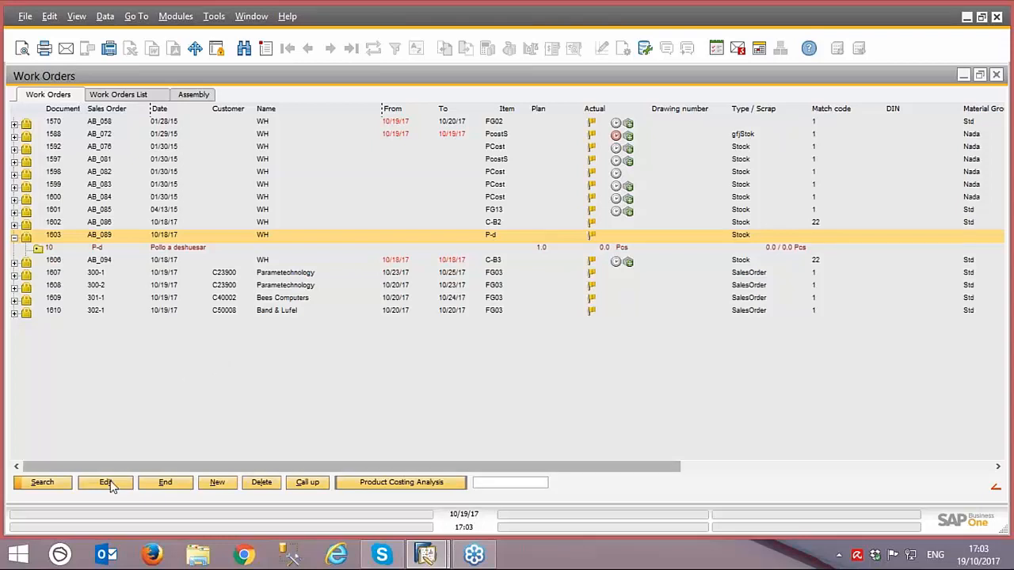
left_click(165, 482)
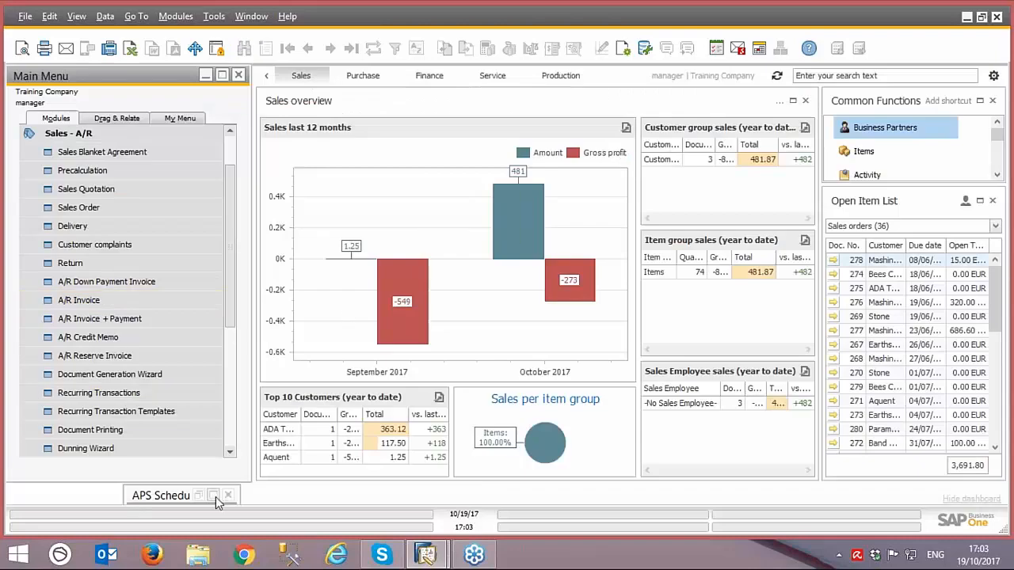
Step: Close the minimised APS Scheduling window and open a fresh APS session from Production's Capacity Planning
left_click(214, 496)
double_click(699, 77)
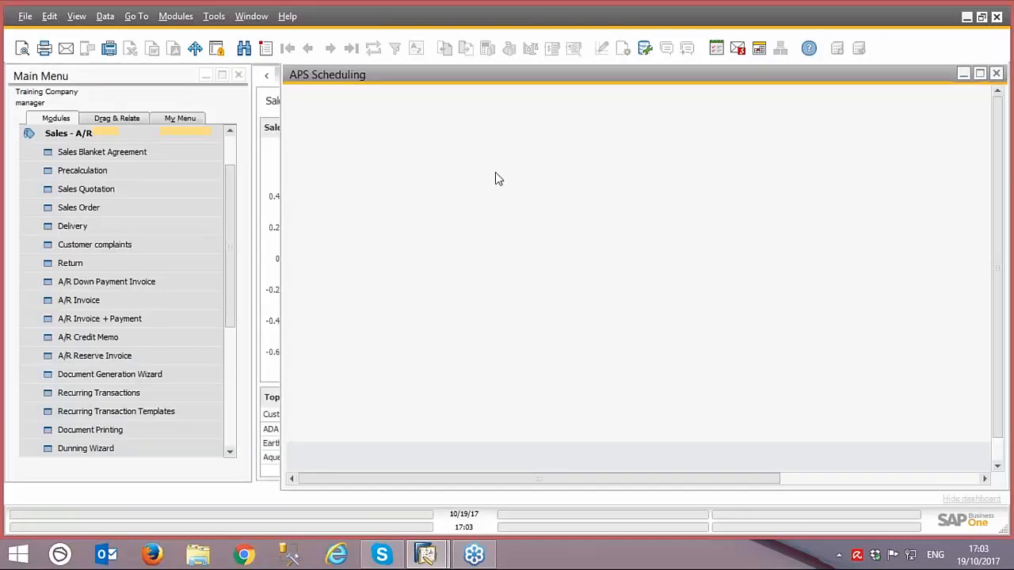
left_click(766, 89)
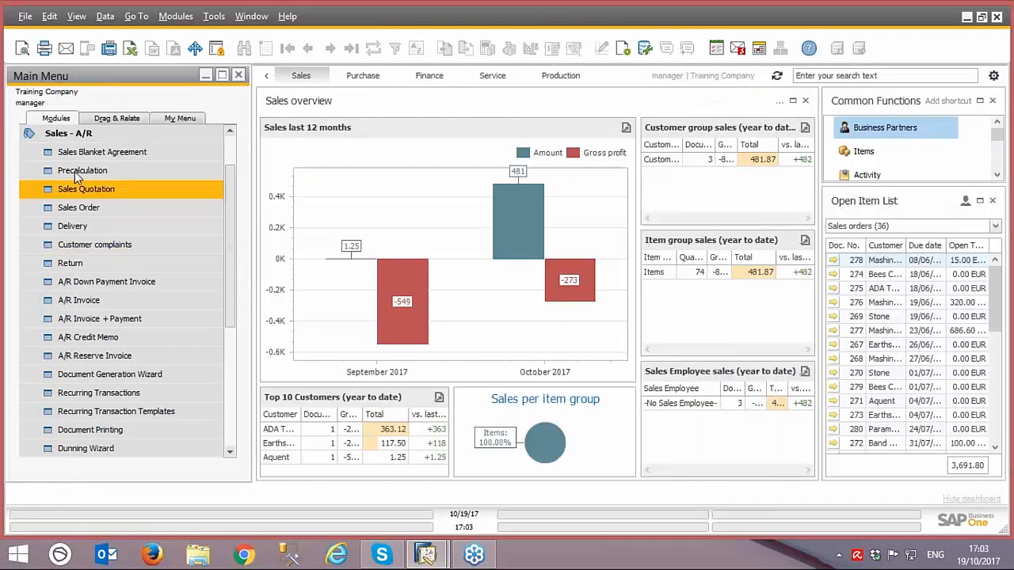
left_click(80, 132)
left_click(72, 299)
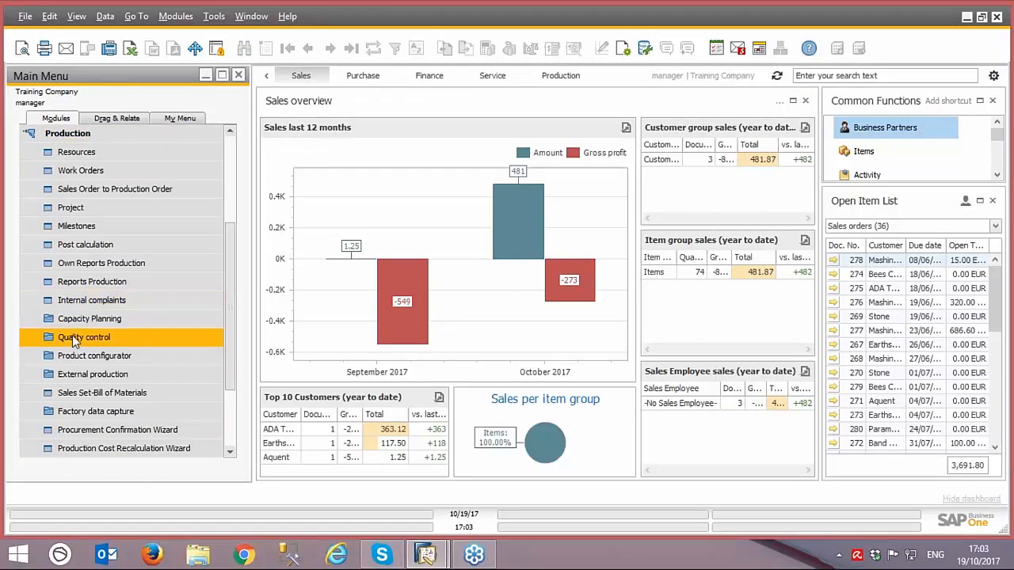
left_click(75, 320)
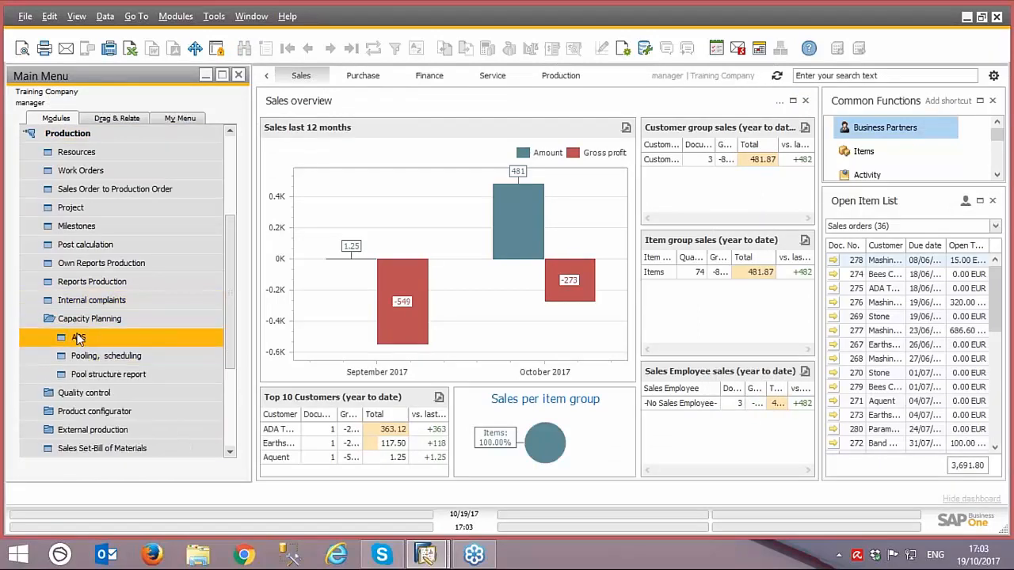
left_click(99, 338)
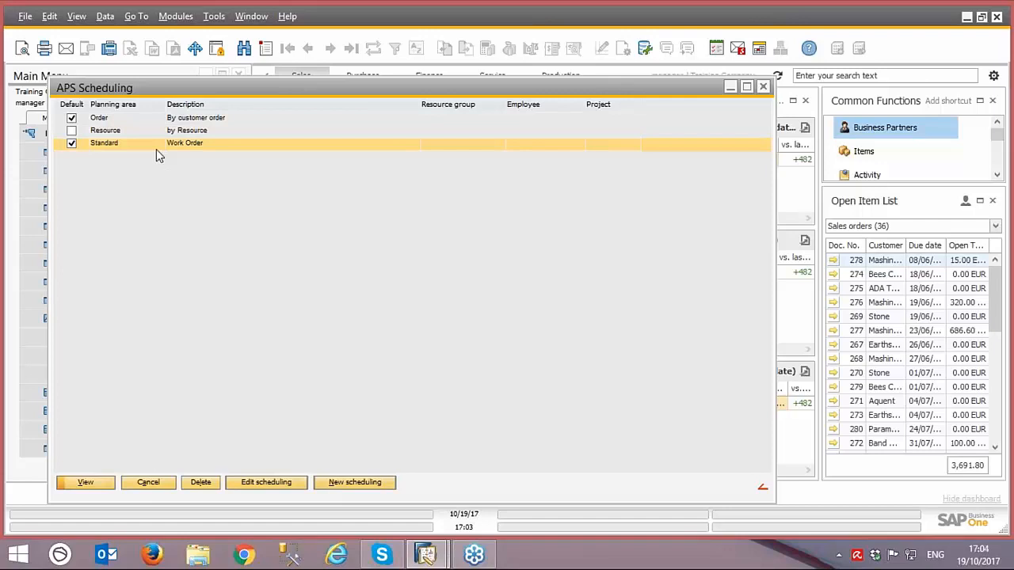
Step: Compare the Resource and Standard planning areas in the APS Scheduling list
left_click(184, 131)
left_click(183, 141)
left_click(183, 132)
left_click(184, 145)
left_click(188, 135)
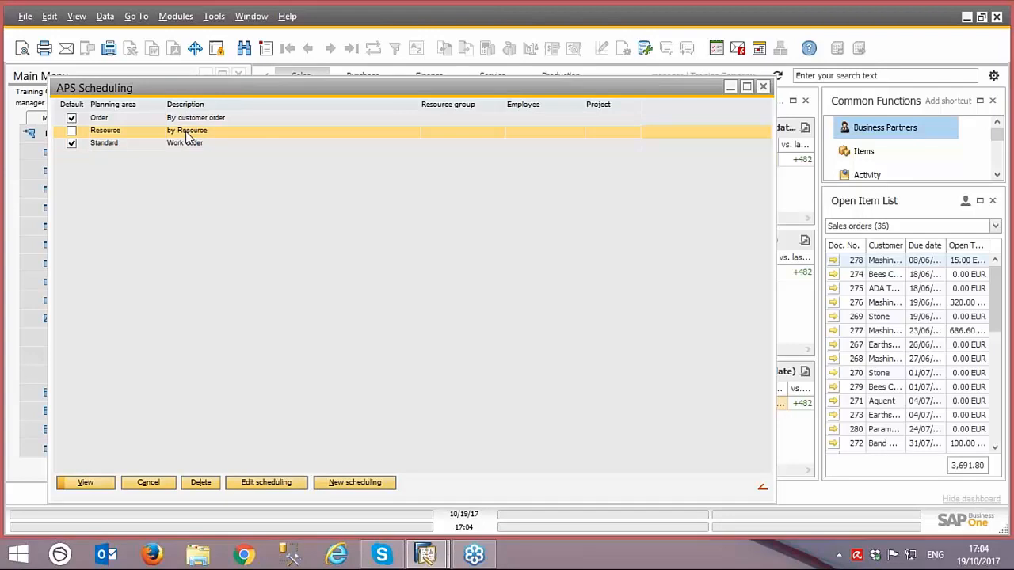
Step: Duplicate the Resource scheduling definition under the new ID "MyNew APS" and return to the planning area list
double_click(186, 134)
left_click(242, 484)
left_click(268, 483)
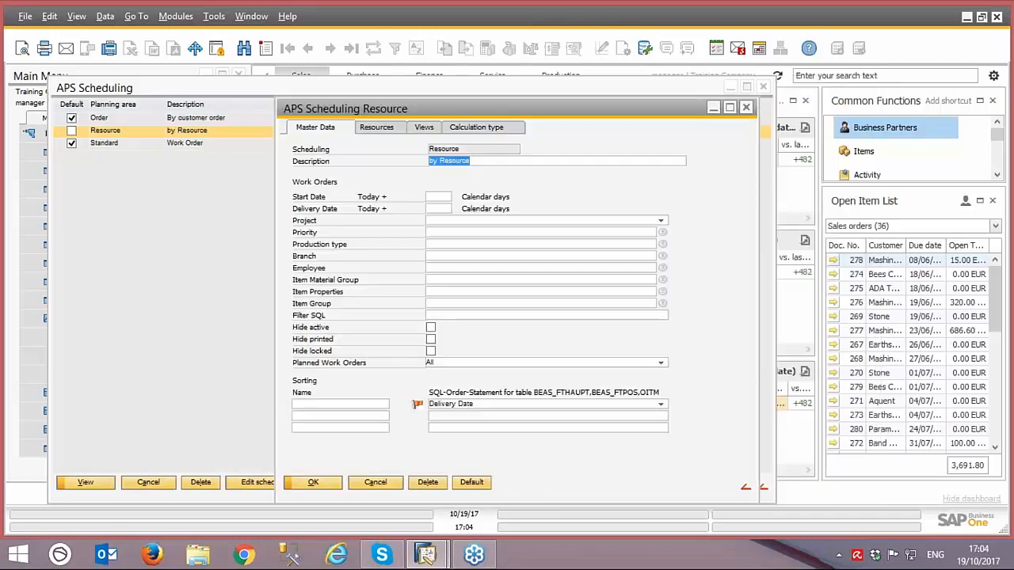
right_click(559, 175)
left_click(577, 204)
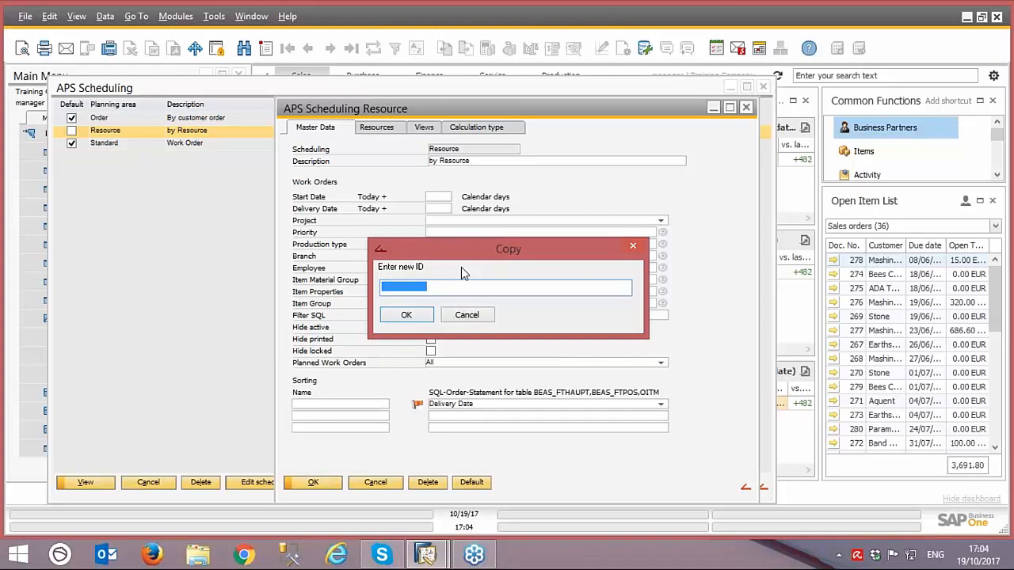
type("My")
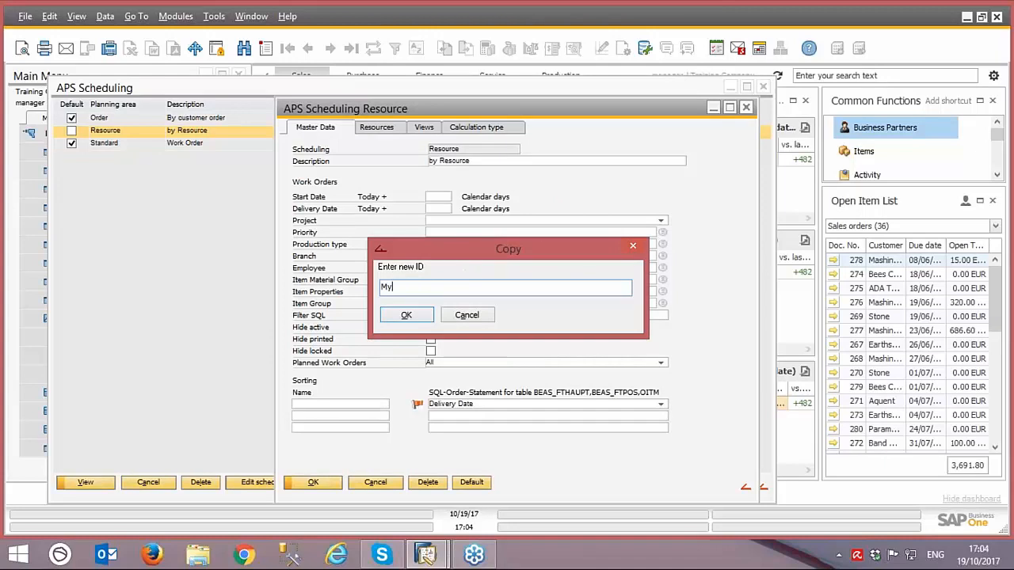
type("New APS")
left_click(412, 315)
left_click(375, 295)
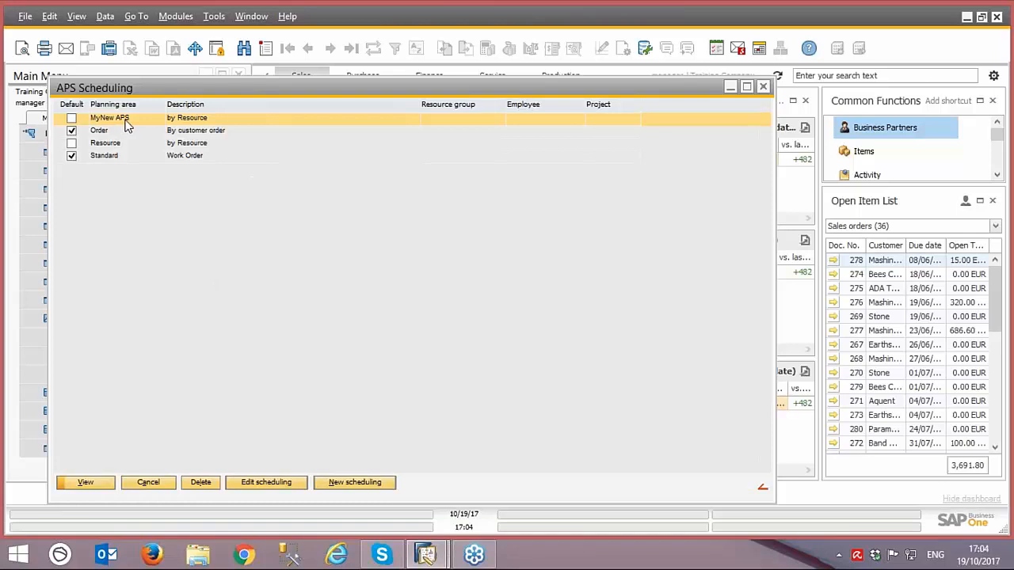
Step: Open the Standard planning area in a maximised window and review the first sales-order work orders in its schedule
left_click(112, 162)
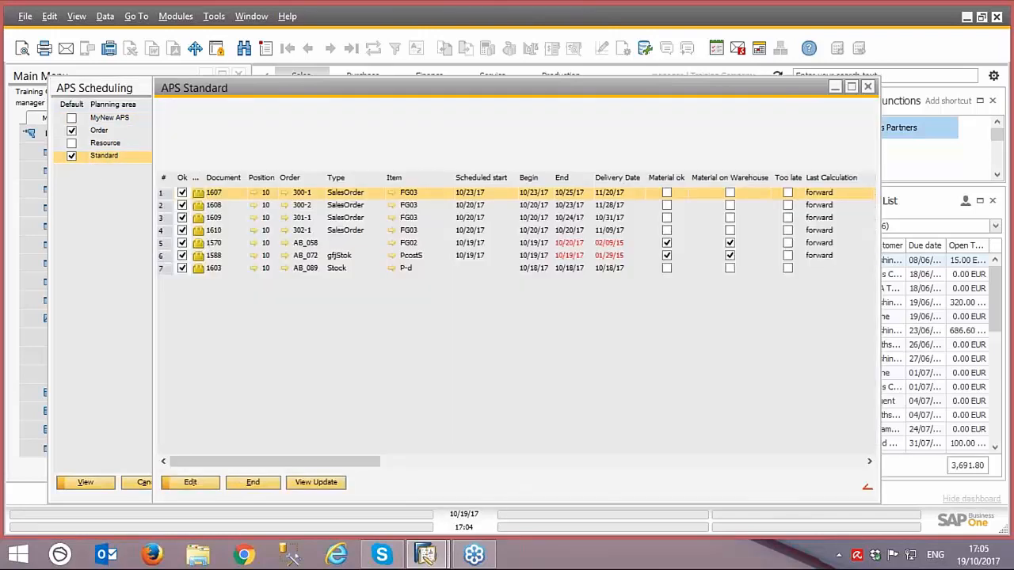
left_click_drag(471, 84, 287, 89)
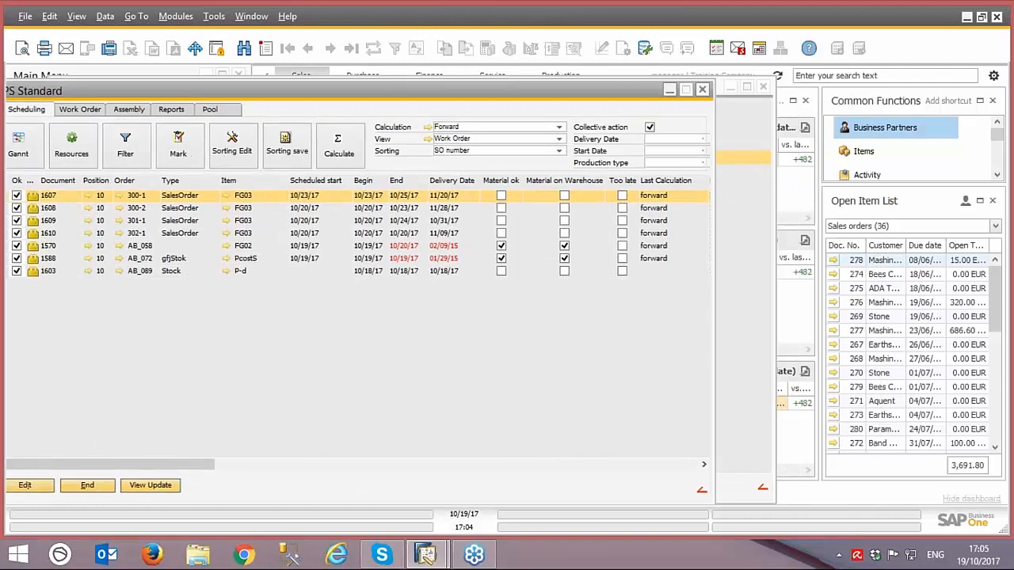
left_click(689, 87)
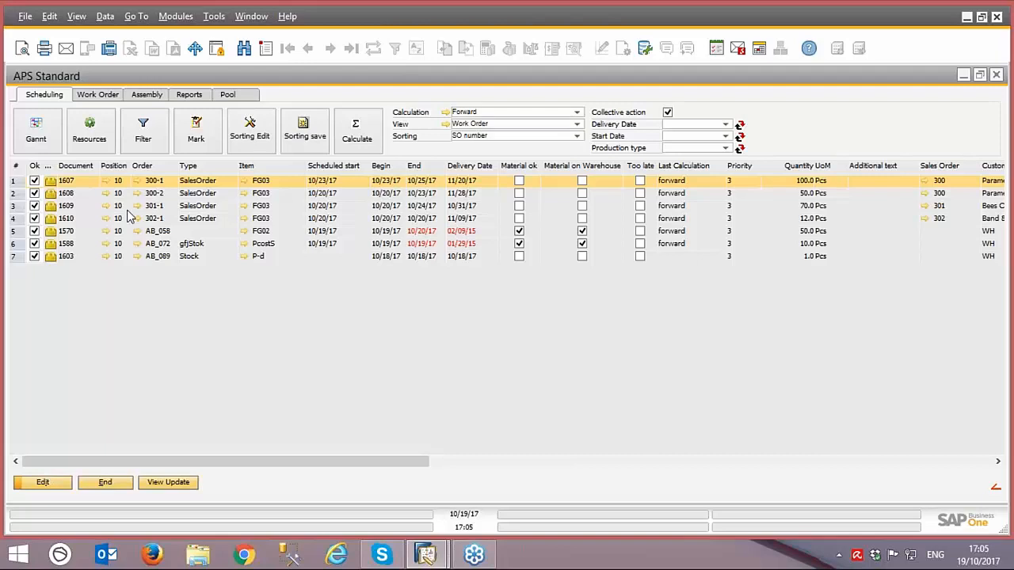
left_click(70, 198)
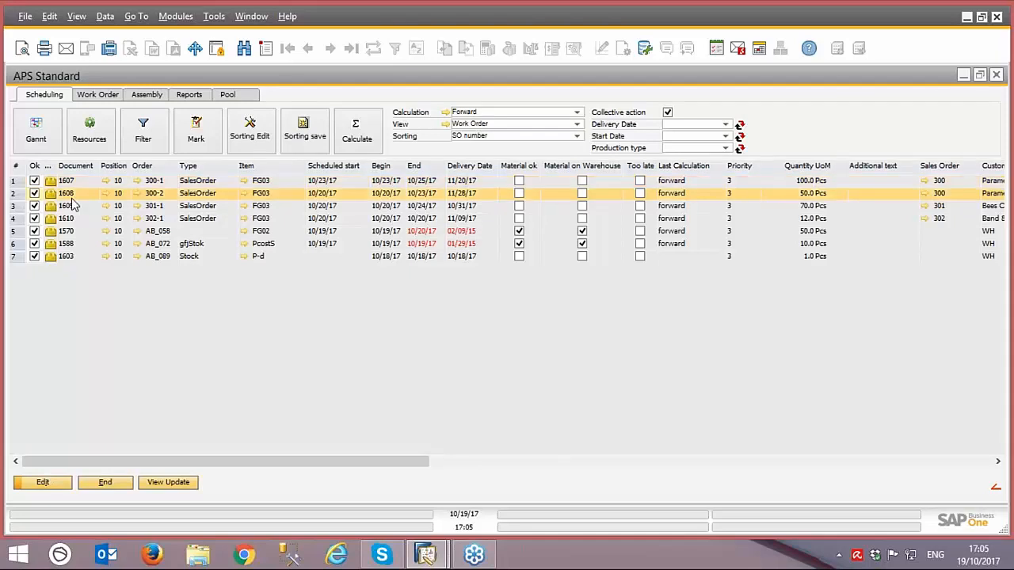
left_click(74, 207)
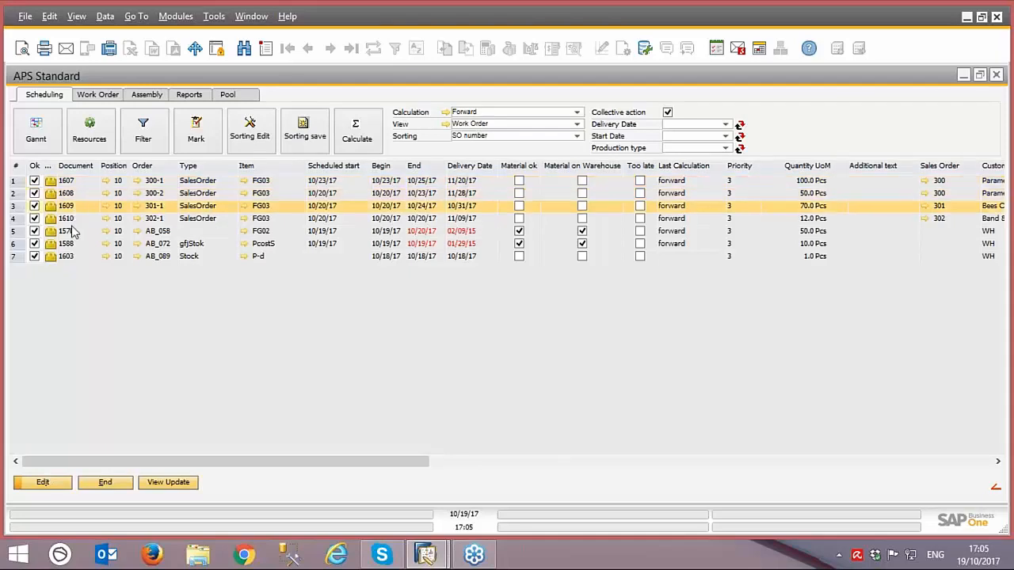
Step: Select work order 1603 and compare the Standard schedule sorted by Delivery Date and by Document no
left_click(74, 258)
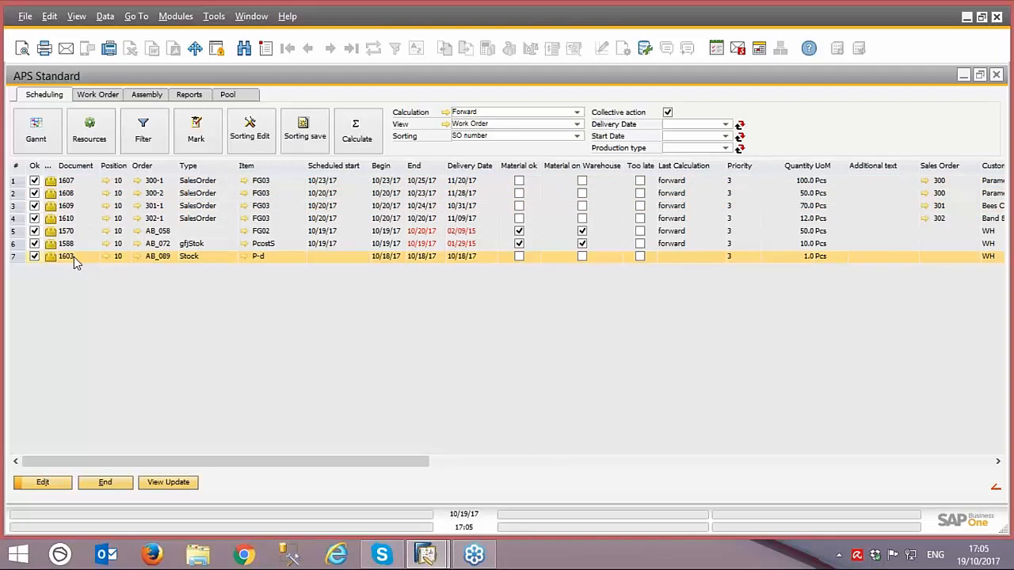
left_click(579, 137)
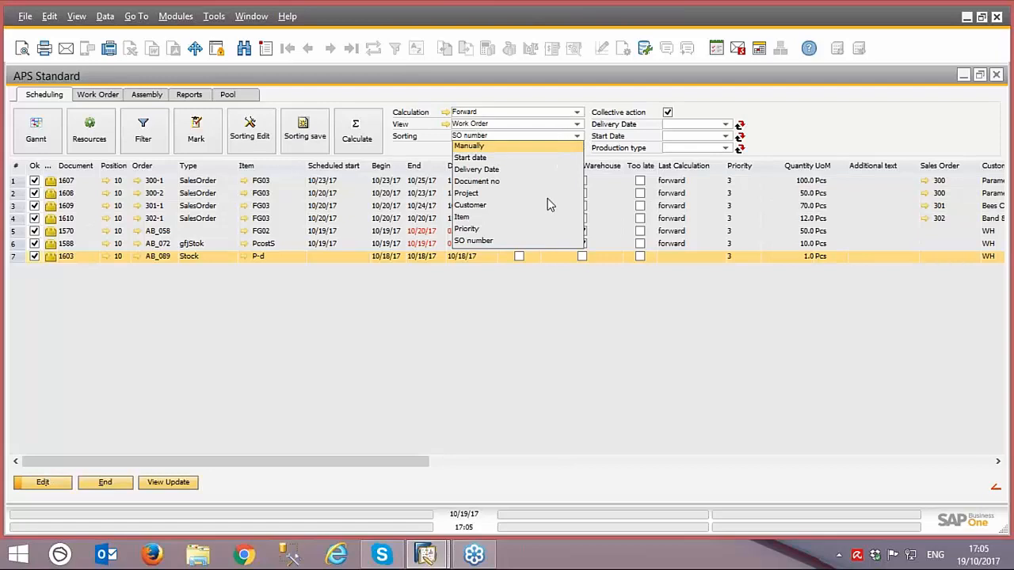
left_click(497, 170)
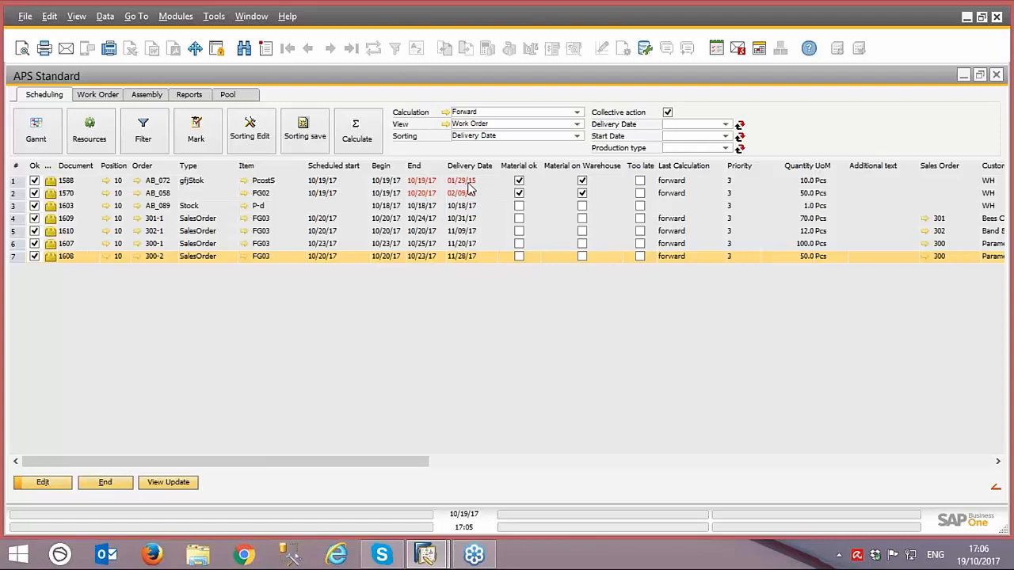
left_click(577, 136)
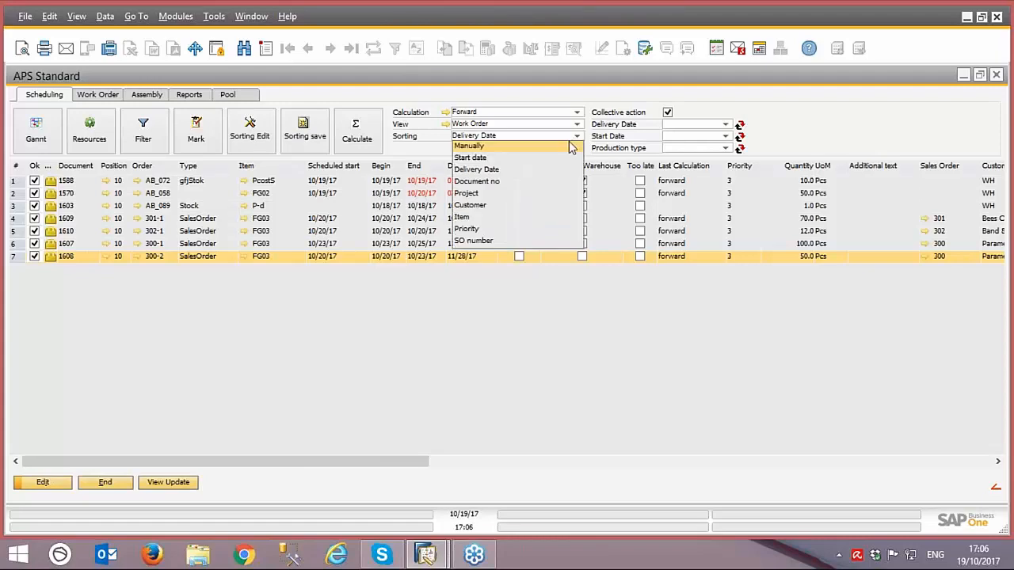
left_click(491, 181)
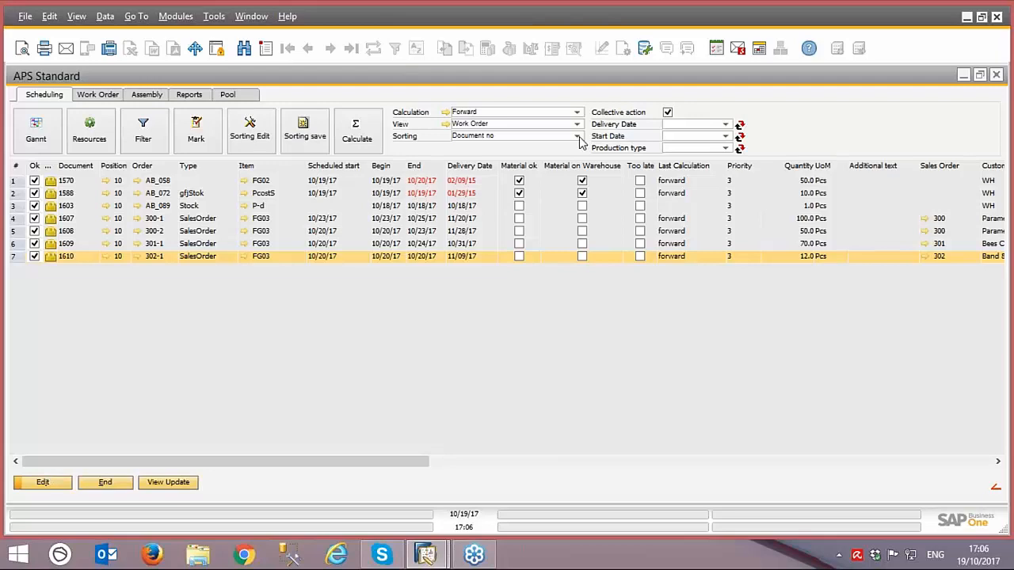
Step: Exit the schedule, open the Standard scheduling definition and review the sorting fields it offers
left_click(113, 486)
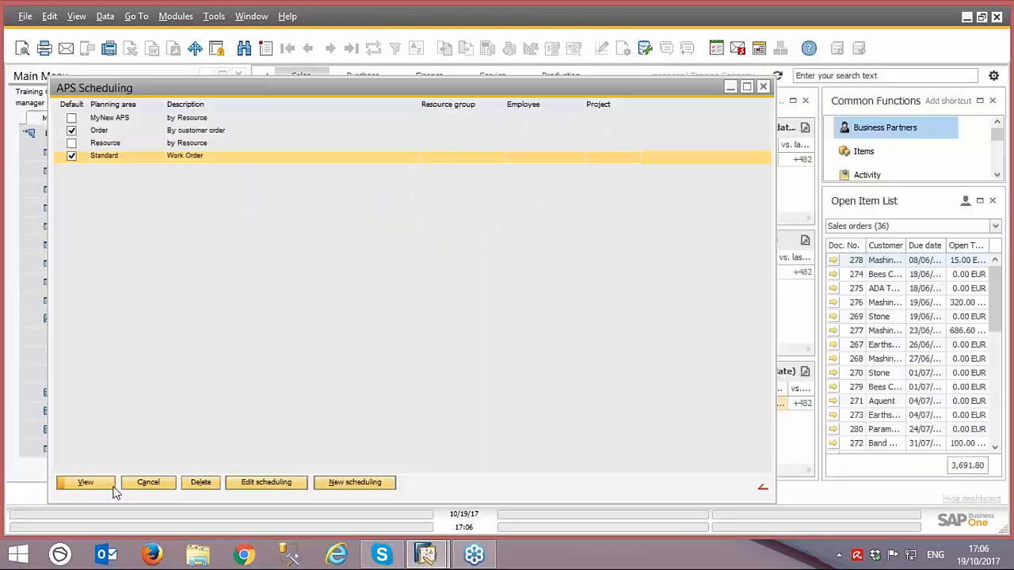
left_click(250, 484)
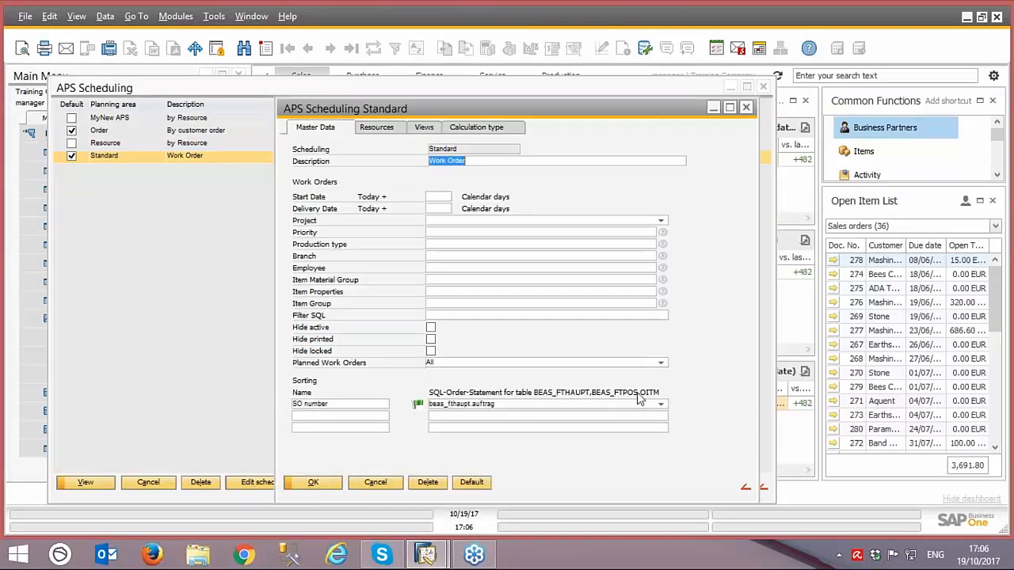
left_click(662, 407)
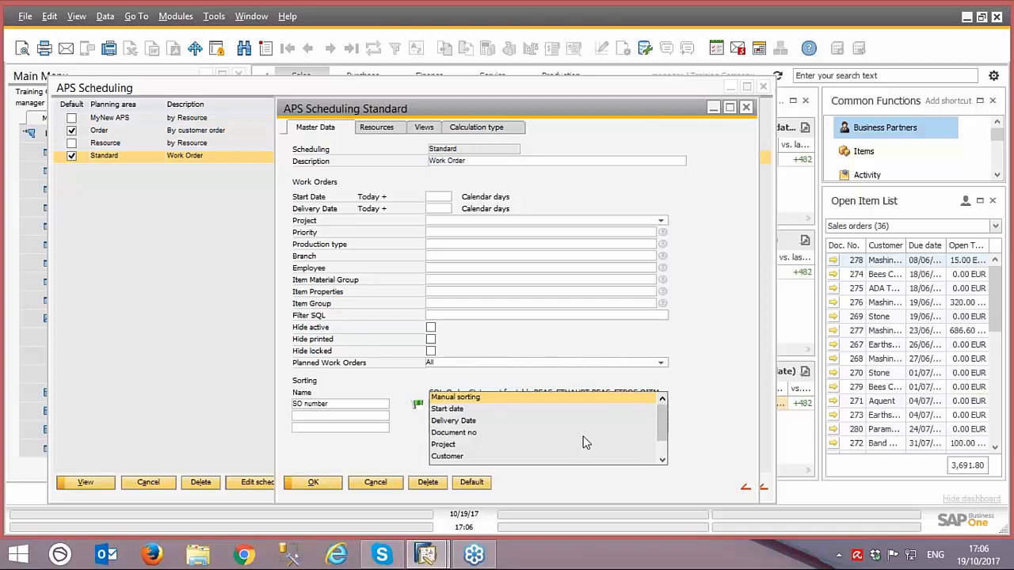
left_click(704, 390)
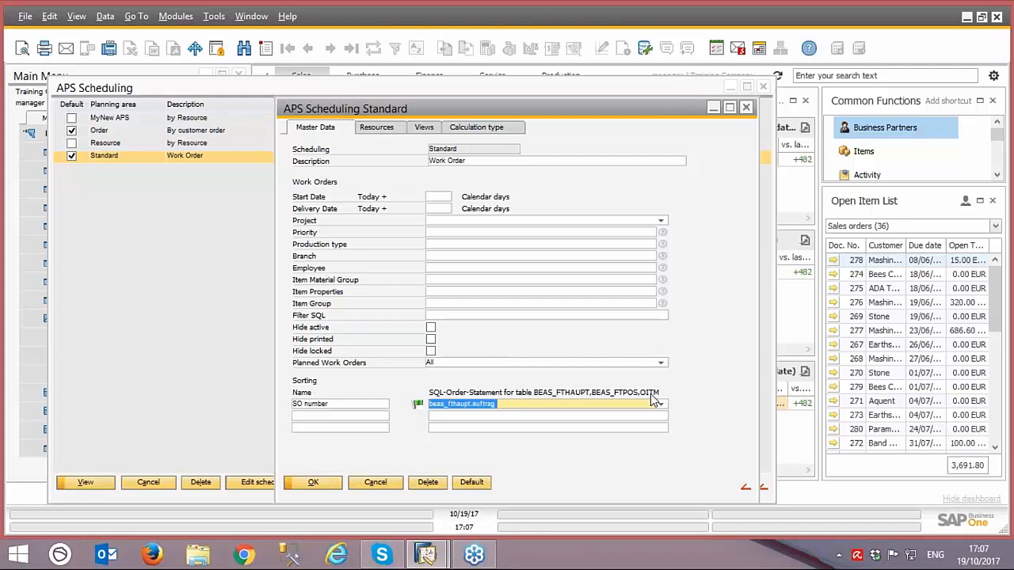
Step: Try the custom SQL sort statement "OITM.U_Myfield" as the second sorting entry, clear it and save the Standard scheduling definition
left_click(479, 417)
type("OITM")
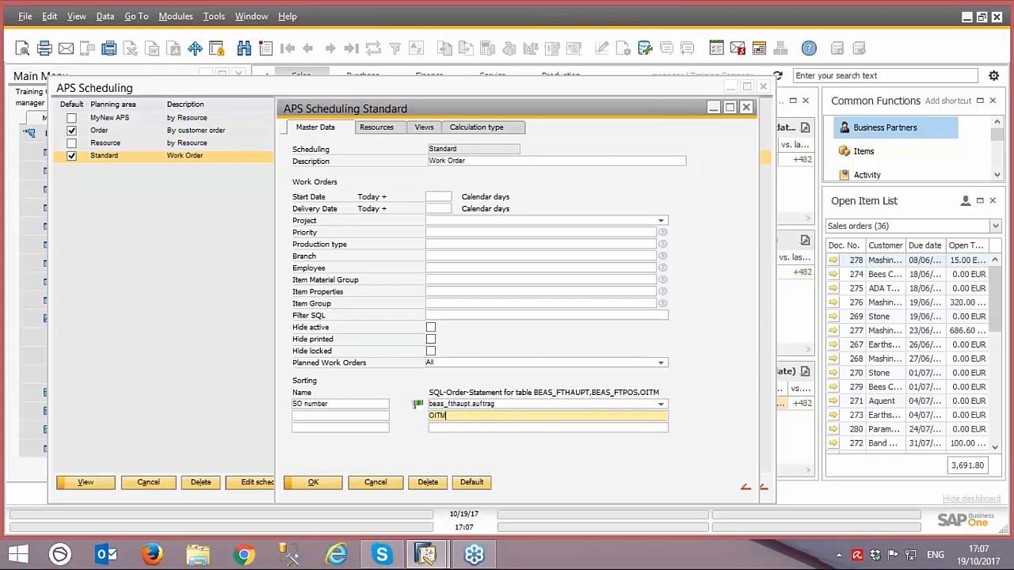
type(".U_Myfield")
key("BackSpace")
key("BackSpace")
key("BackSpace")
key("BackSpace")
key("BackSpace")
key("BackSpace")
key("BackSpace")
key("BackSpace")
key("BackSpace")
key("BackSpace")
key("BackSpace")
key("BackSpace")
key("BackSpace")
key("BackSpace")
left_click(316, 482)
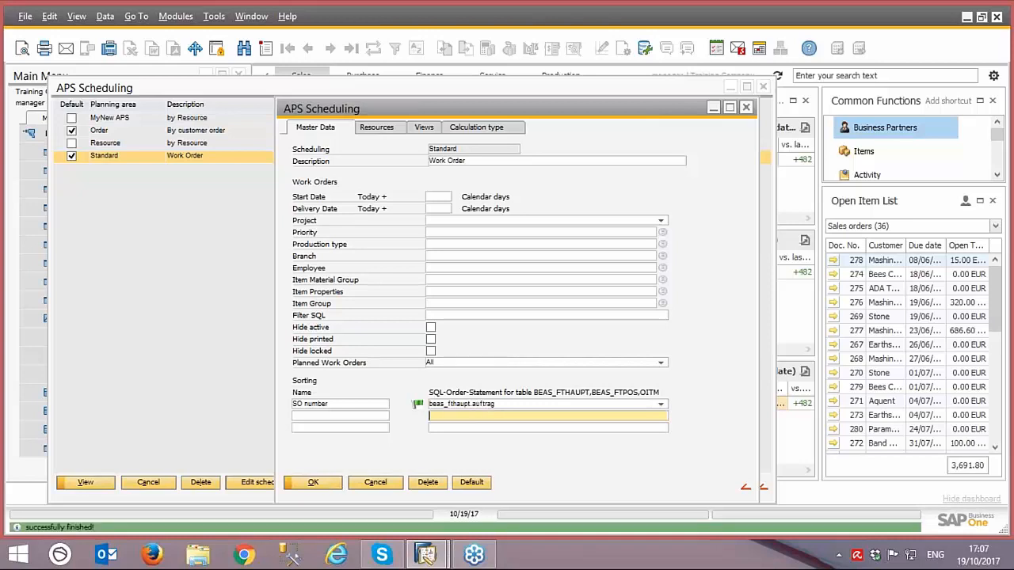
left_click(333, 485)
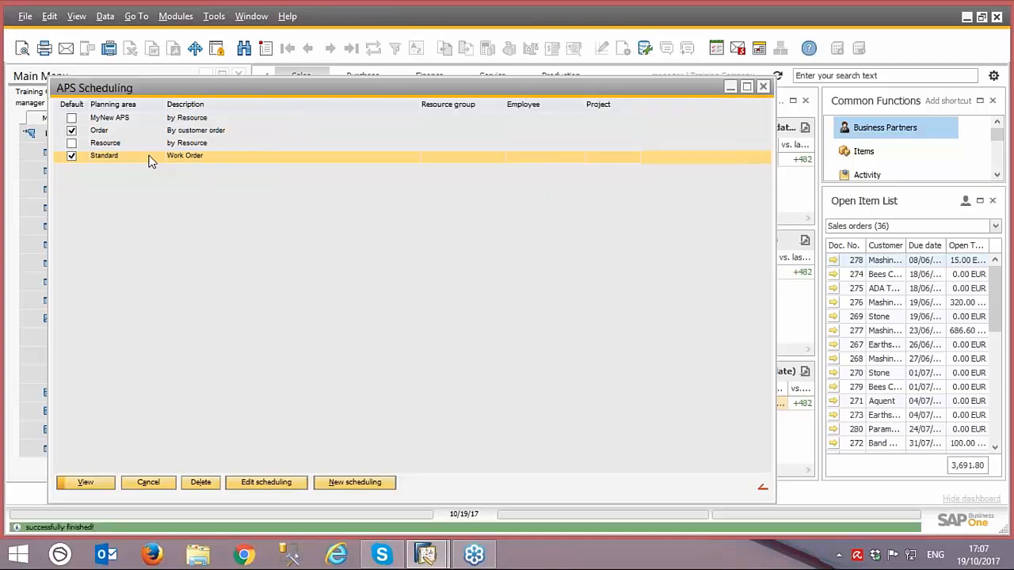
Step: Reopen the Standard planning area, sort its work orders by Delivery Date and select work order 1608
double_click(149, 156)
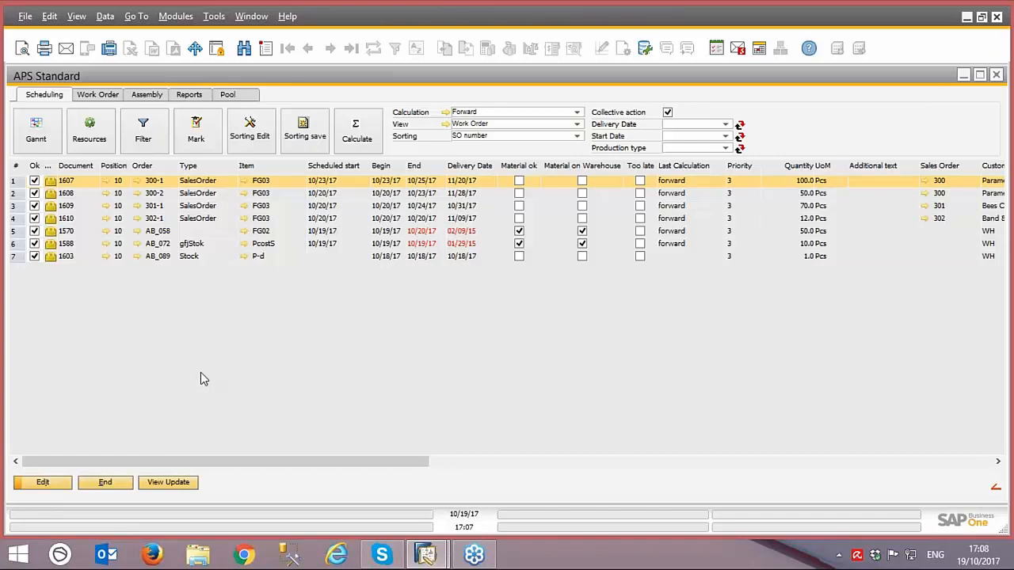
left_click(577, 137)
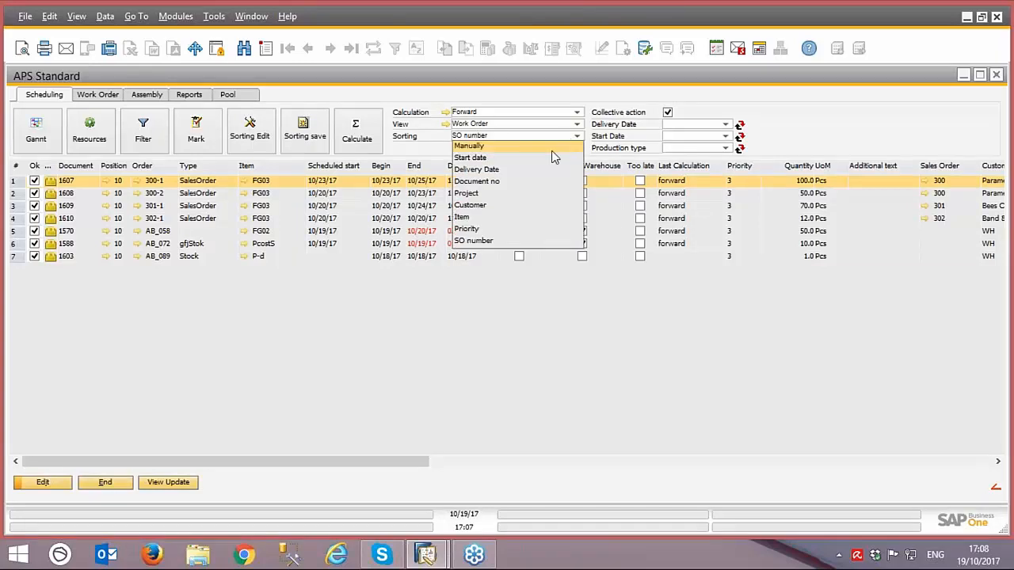
left_click(515, 170)
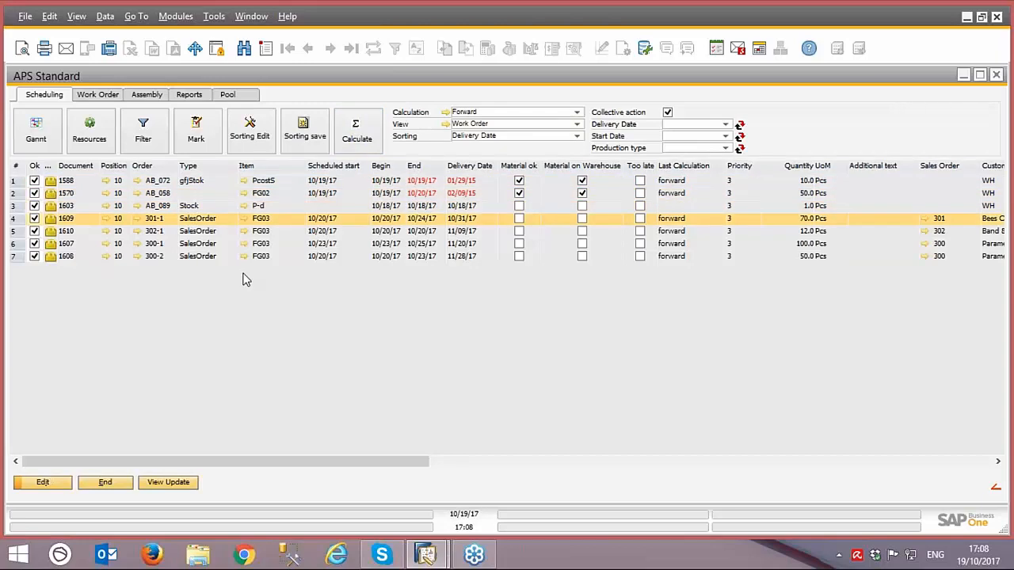
left_click(201, 258)
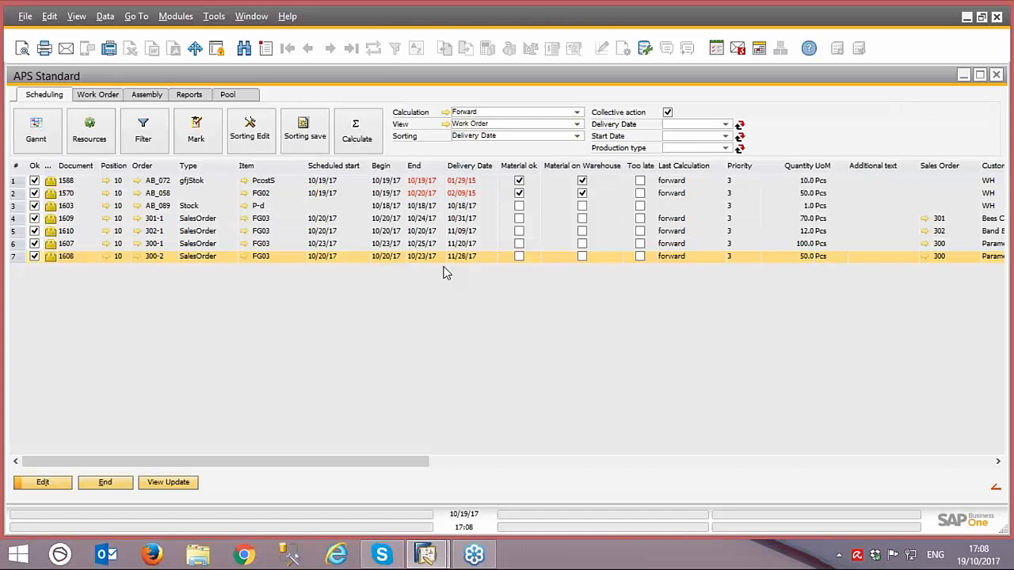
Step: Manually move work order 1608 to the first position and 1570 below 1609, save the sorting and exit the schedule
left_click(252, 141)
left_click(52, 257)
left_click_drag(52, 257, 51, 178)
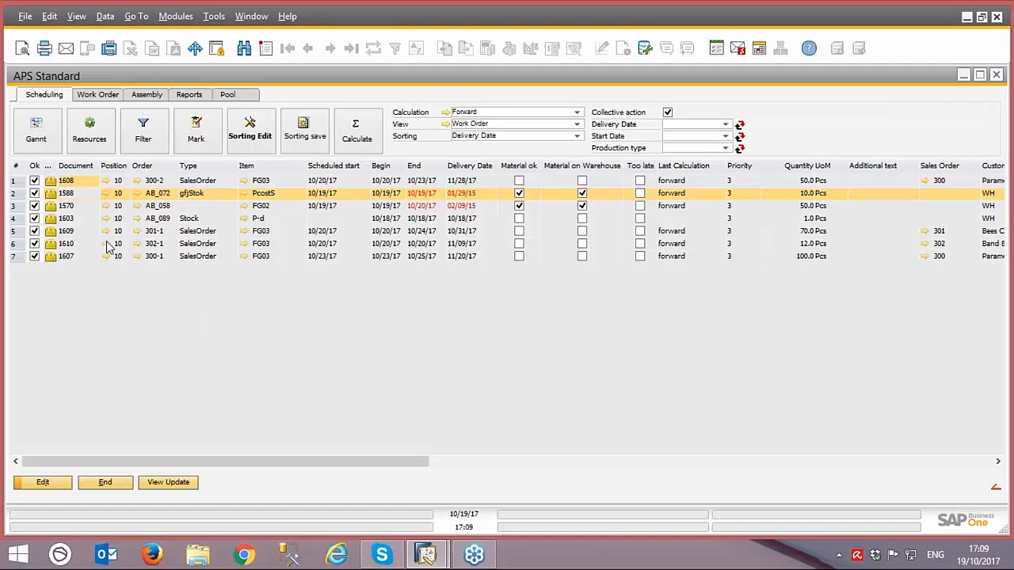
left_click(52, 208)
left_click_drag(52, 207, 56, 238)
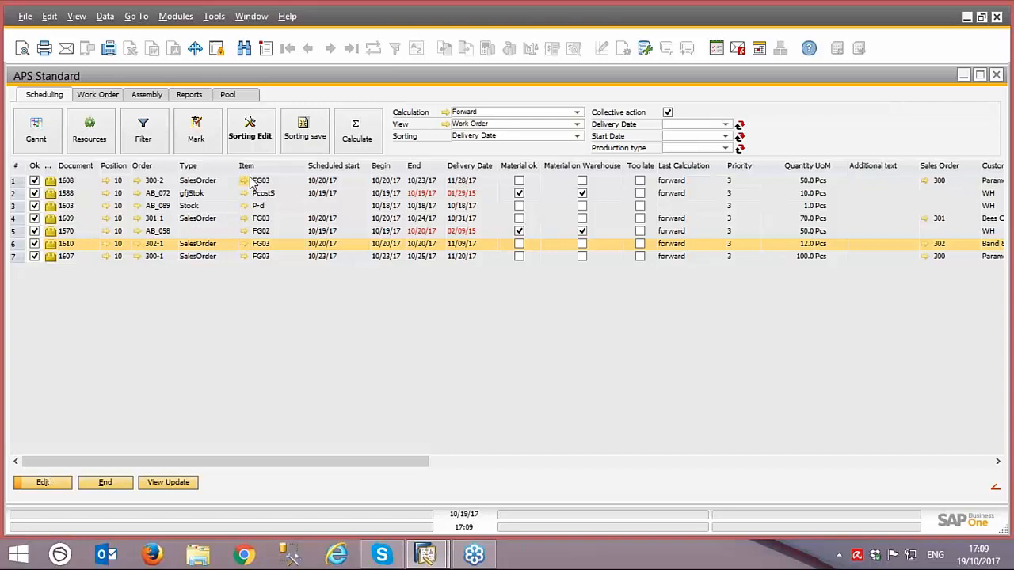
left_click(301, 144)
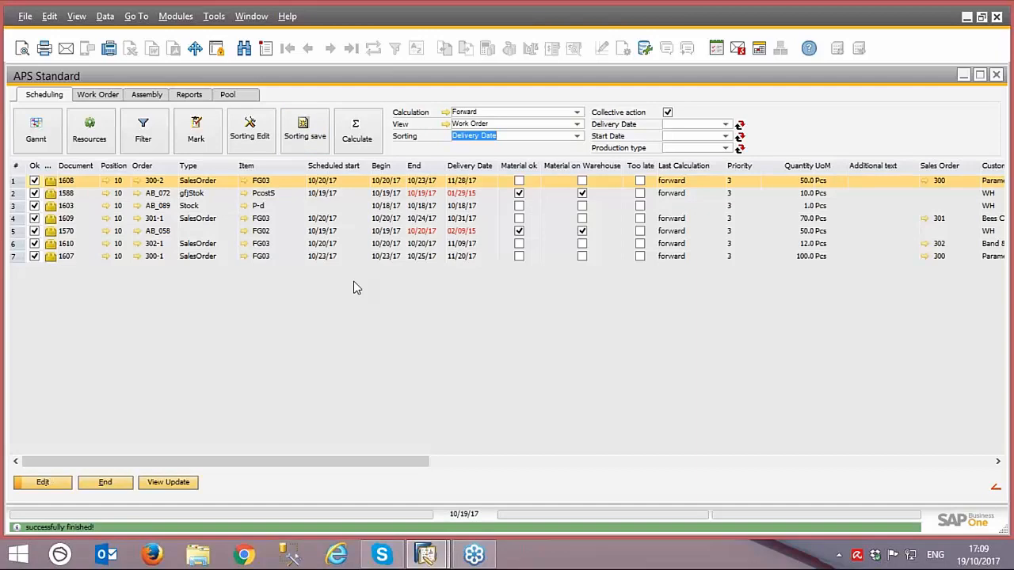
left_click(93, 483)
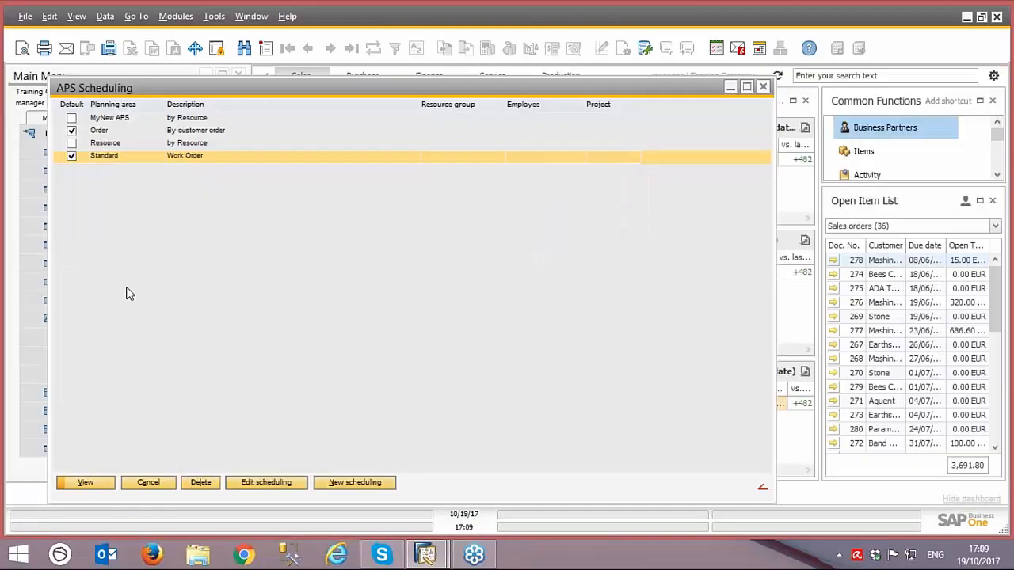
Step: Open the Standard planning area again, sort it by Delivery Date and select work order 1608
double_click(117, 158)
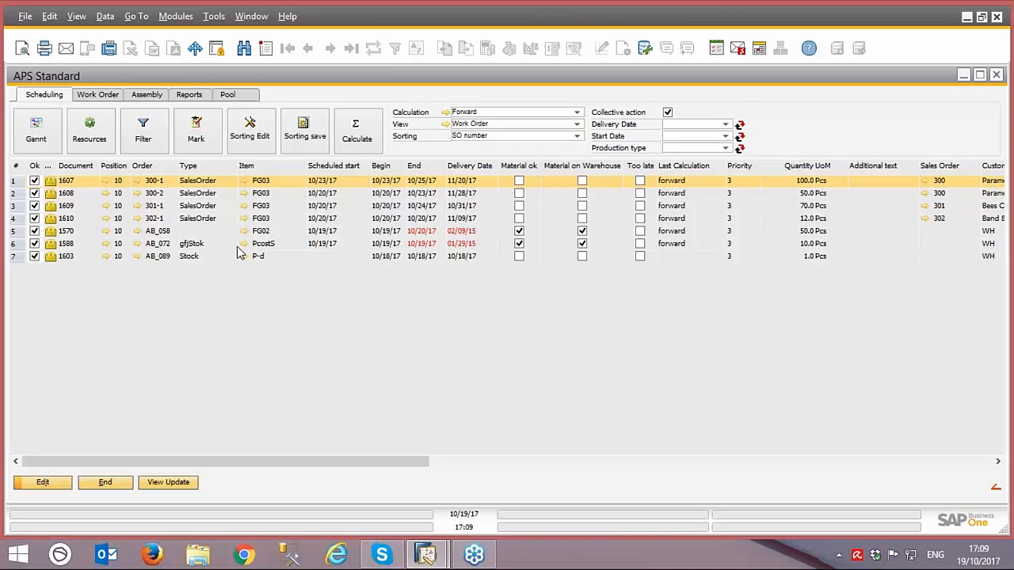
left_click(576, 136)
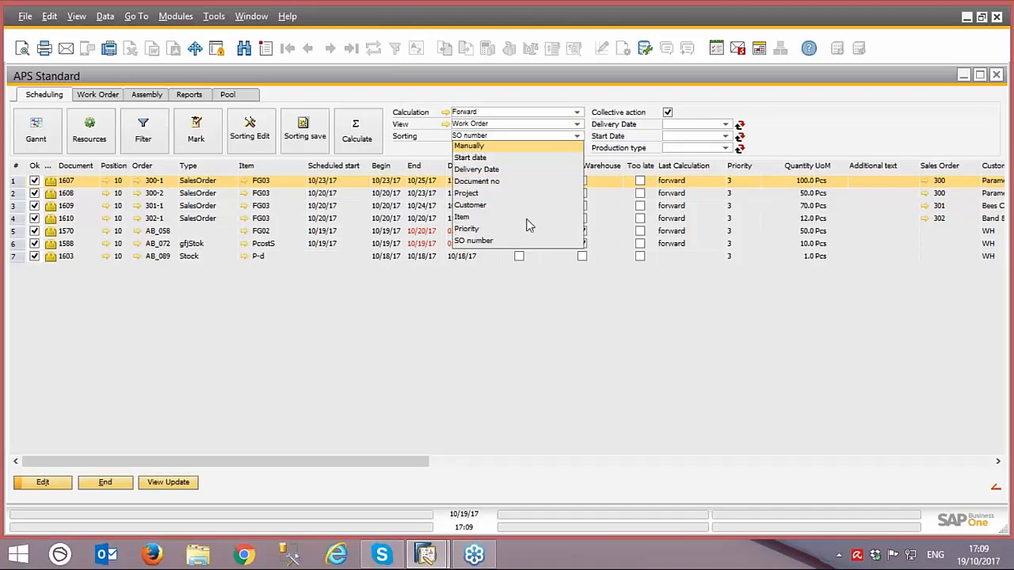
left_click(494, 170)
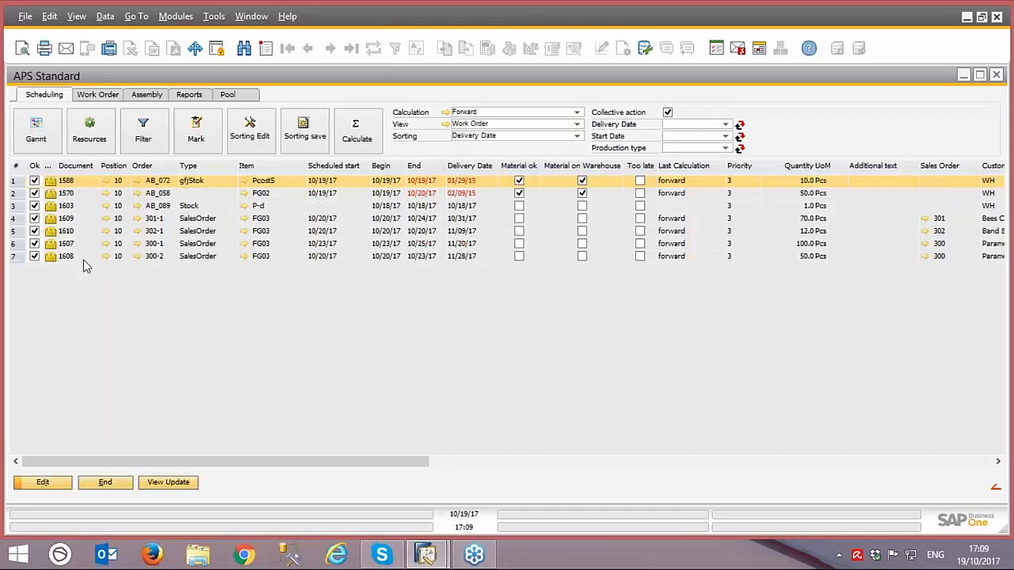
left_click(69, 258)
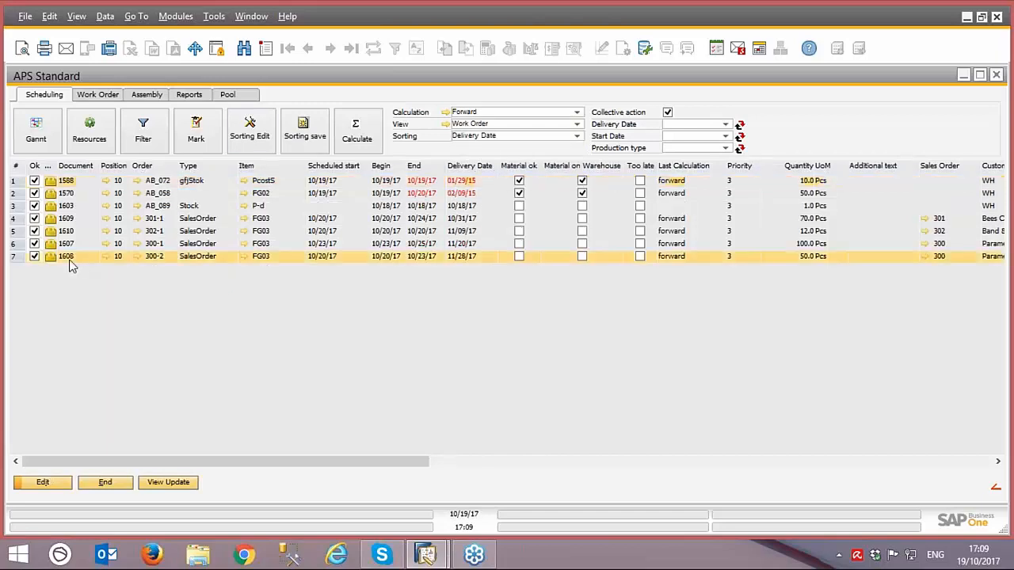
Step: Move work order 1608 to the top in a saved manual sorting and run the Forward calculation for all marked work orders
left_click(251, 136)
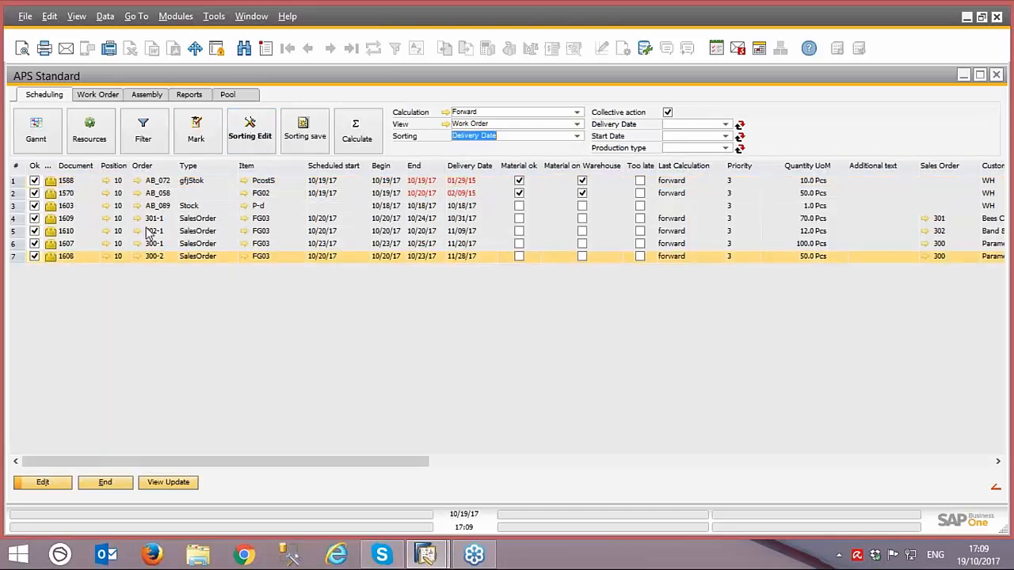
left_click(54, 259)
left_click_drag(50, 185, 52, 190)
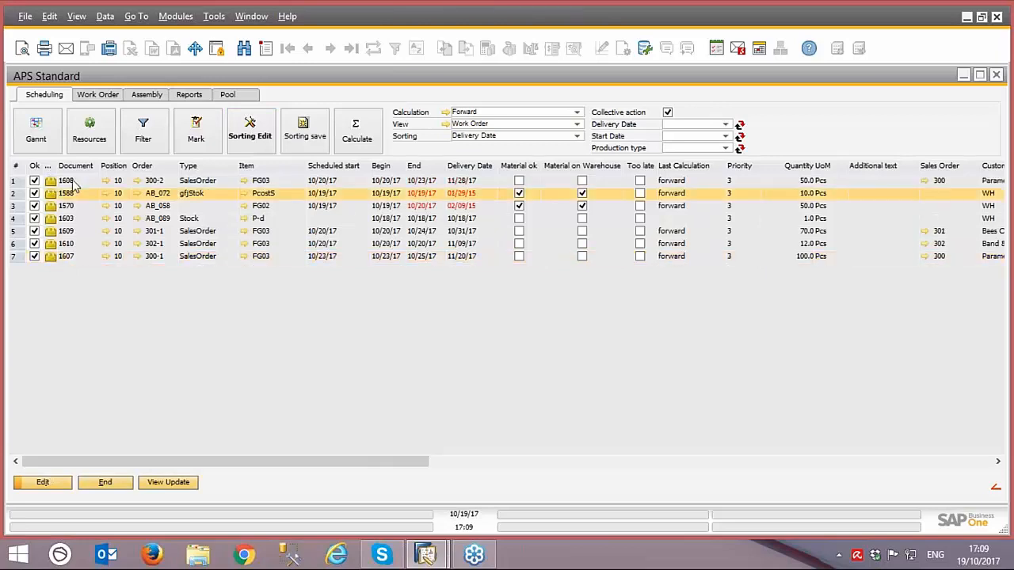
left_click(299, 136)
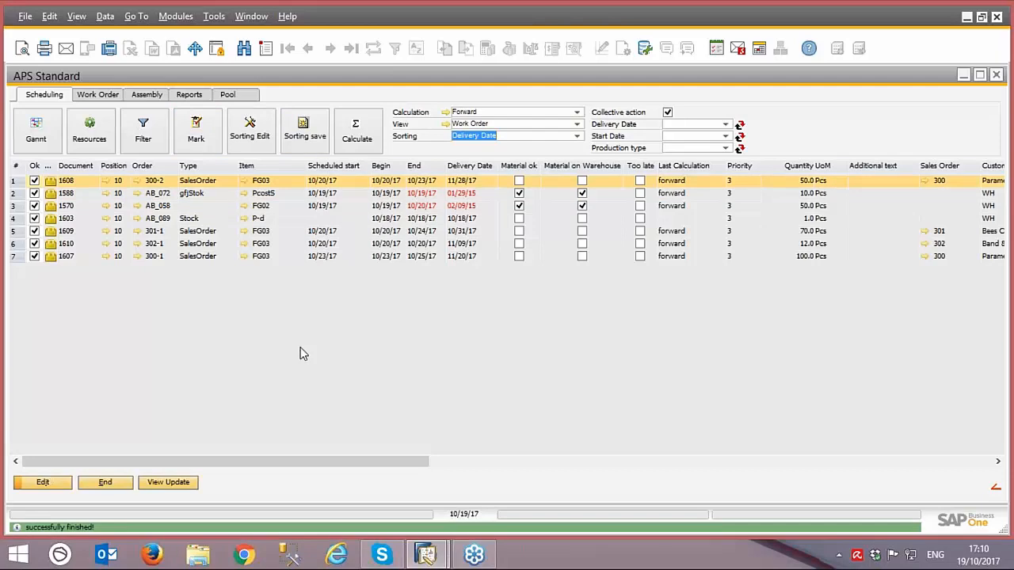
left_click(361, 149)
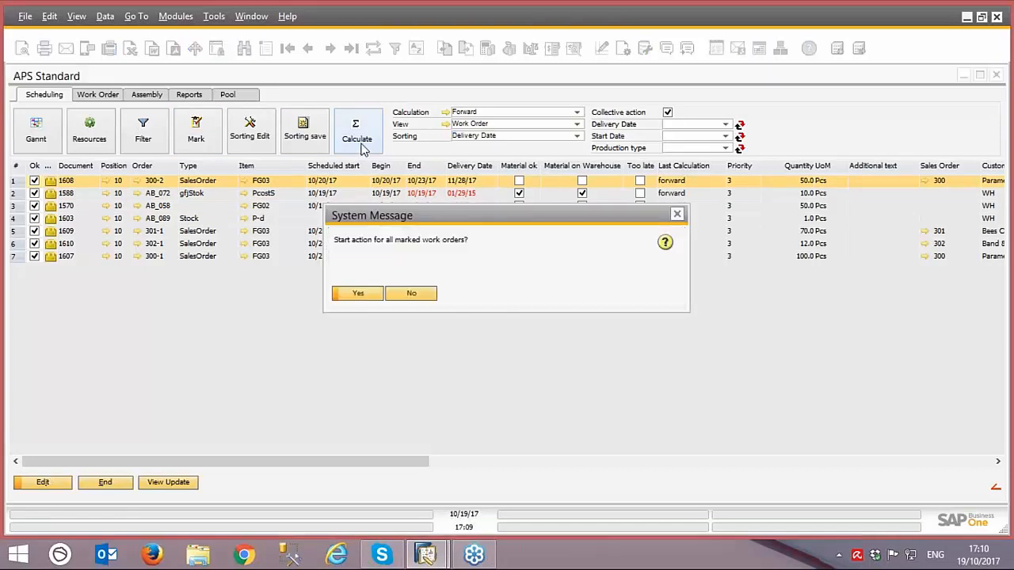
left_click(368, 297)
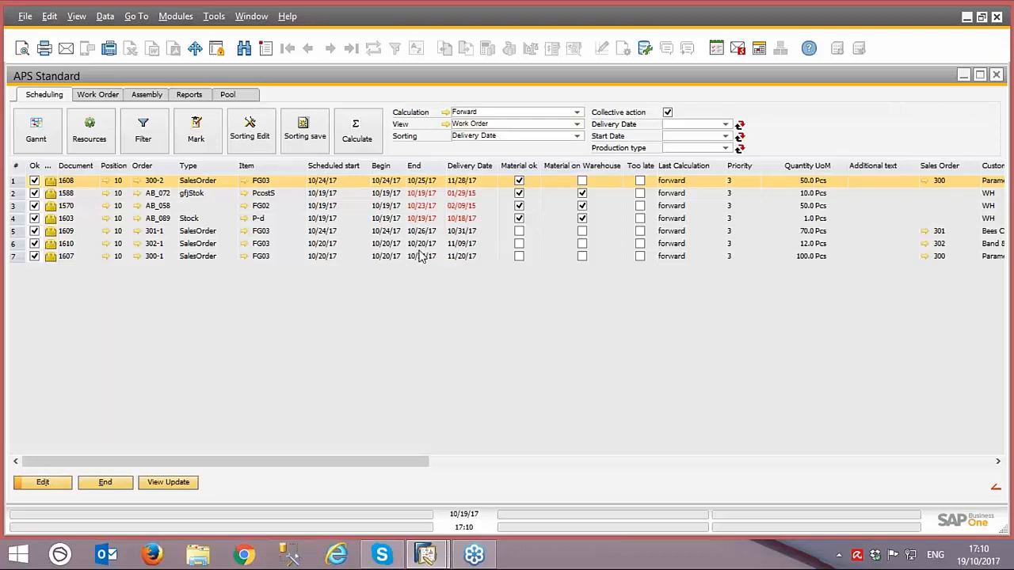
Step: Compare the recalculated end dates and delivery dates of work orders 1608, 1588, 1570 and 1603
left_click(469, 196)
left_click(469, 208)
left_click(468, 219)
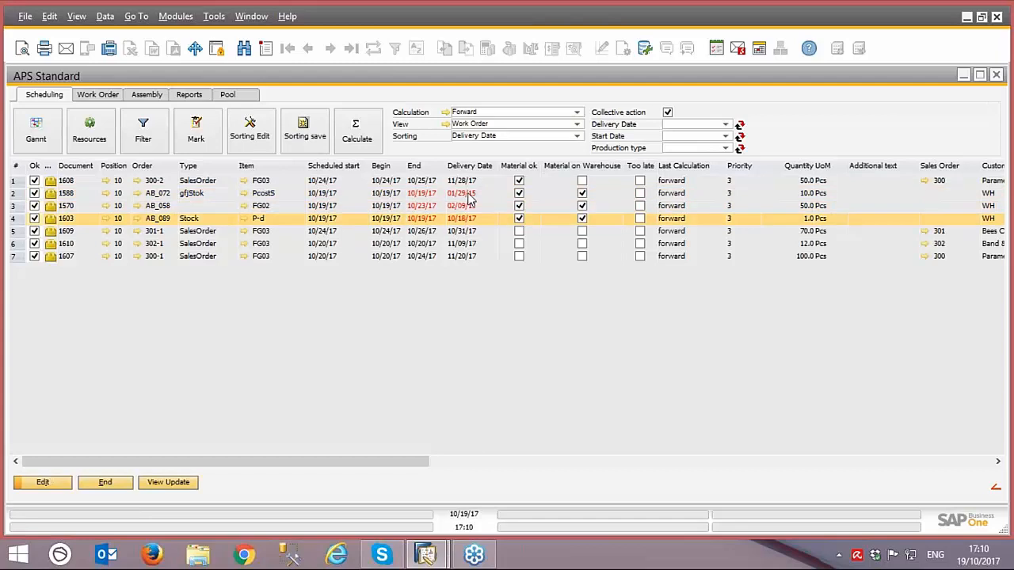
left_click(469, 196)
left_click(465, 207)
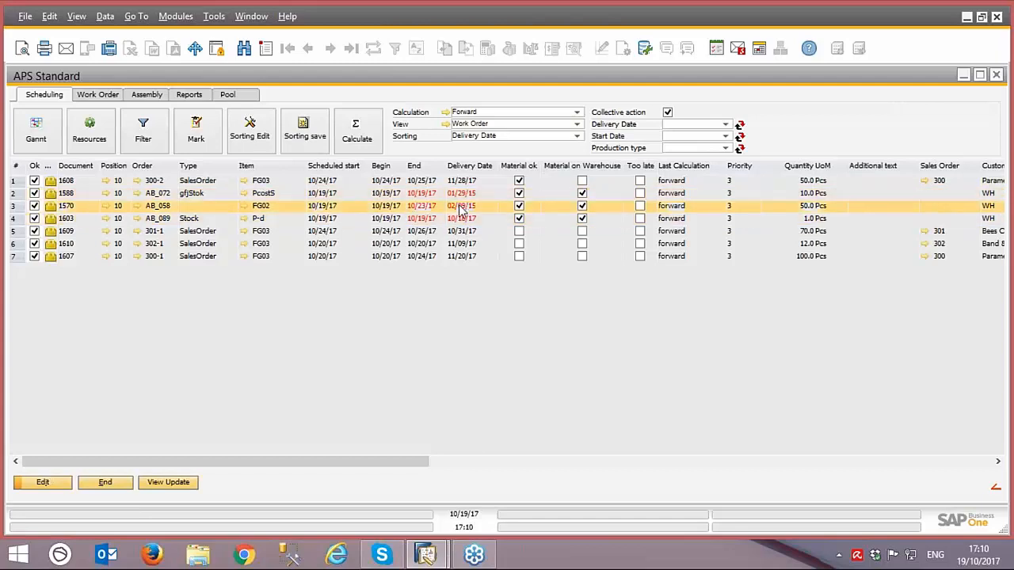
left_click(464, 195)
left_click(466, 207)
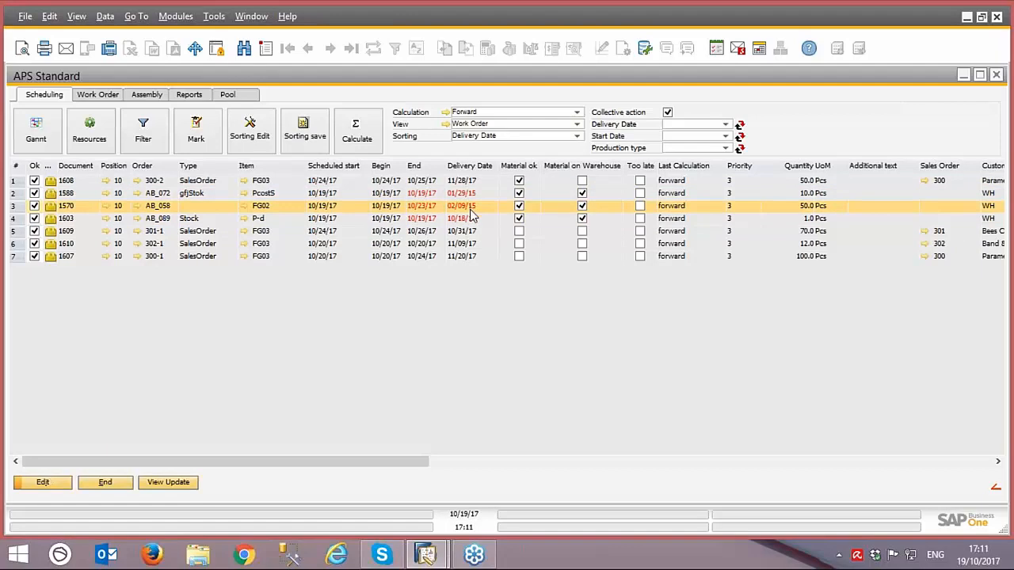
left_click(467, 223)
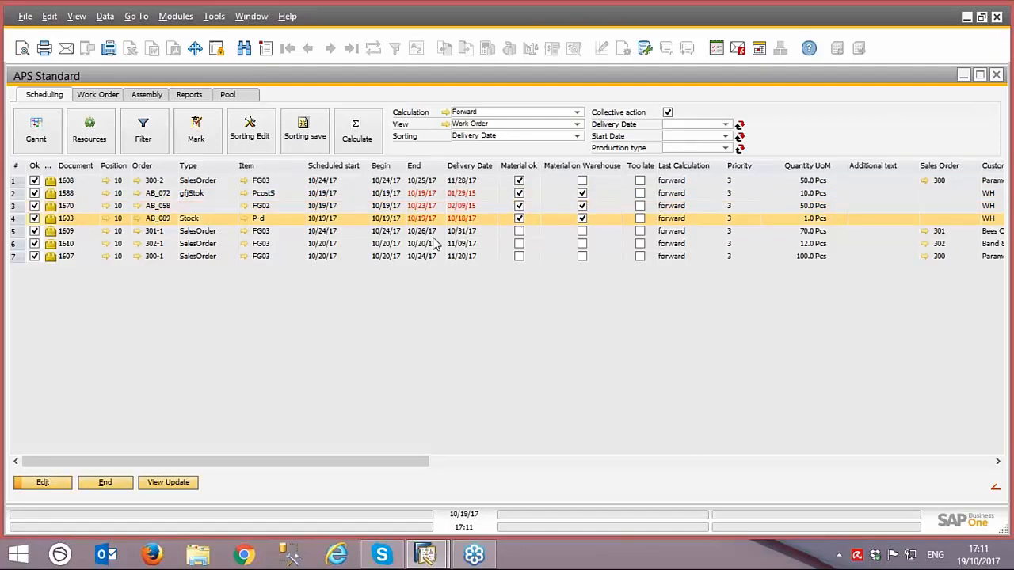
left_click(434, 185)
left_click(431, 193)
left_click(430, 206)
left_click(428, 218)
Step: Open the Gantt chart of the Standard schedule and select operation 20 (1600) ressource alternative of work order 1570
left_click(55, 139)
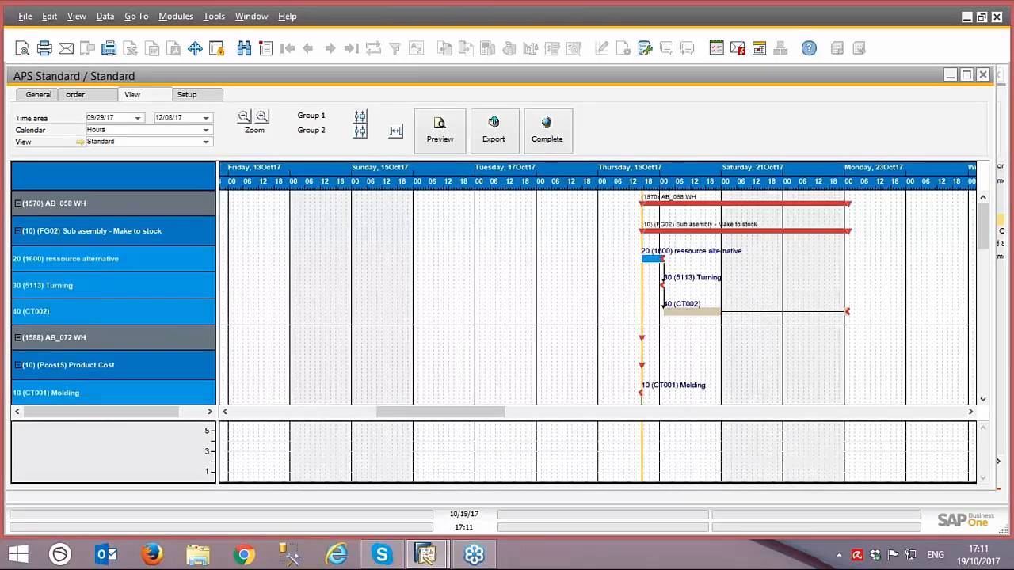
left_click(652, 258)
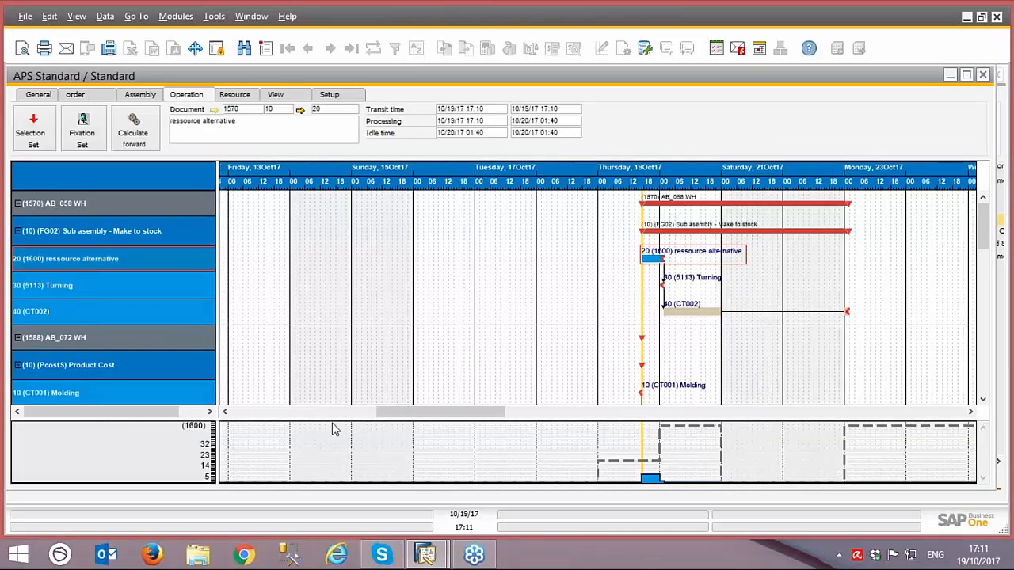
Step: Examine the order, assembly and operation levels of work order 1570 in the Gantt chart, including the capacity load of operation 30 Turning
left_click_drag(403, 412, 442, 418)
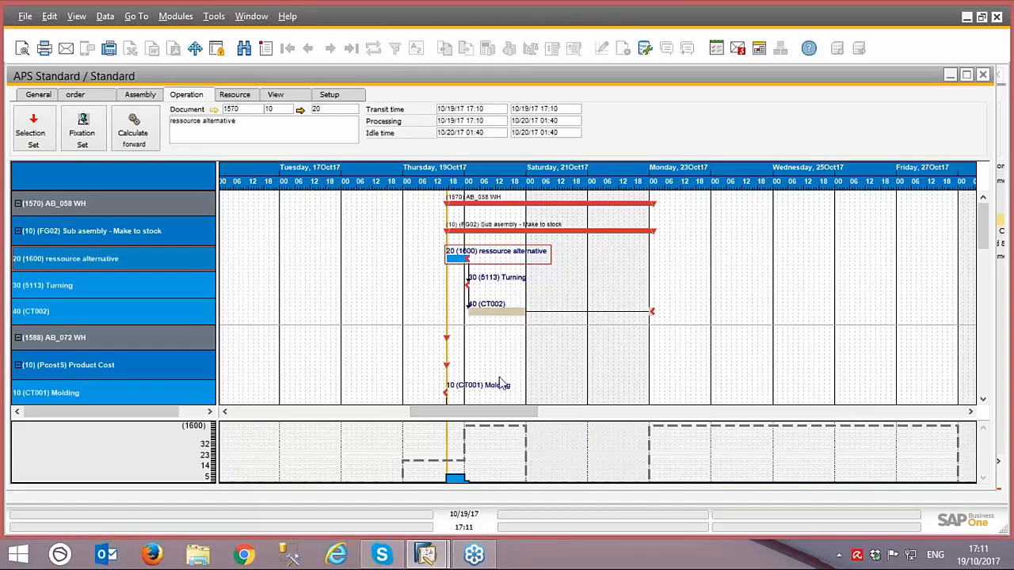
scroll(501, 383, "down", 3)
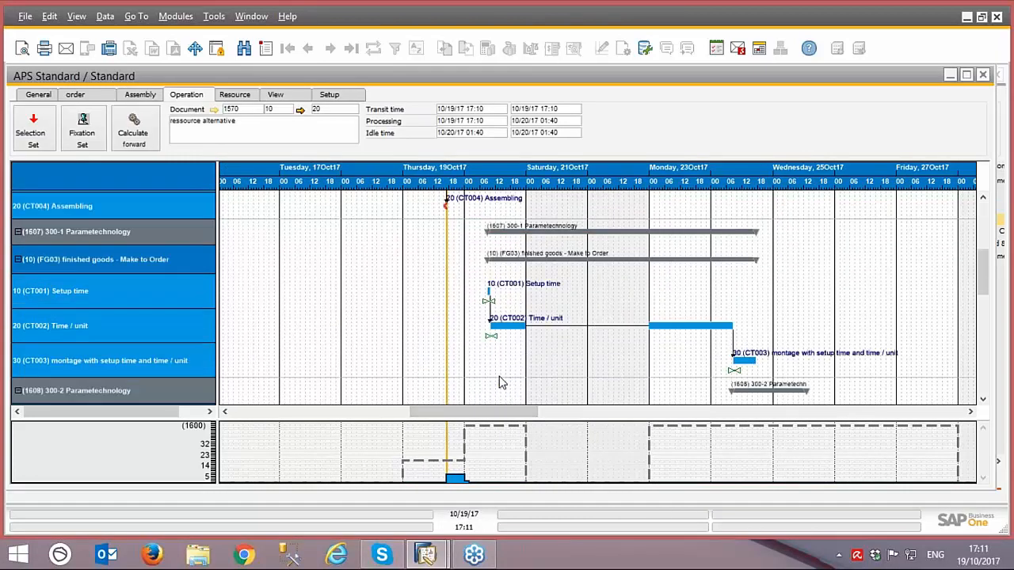
scroll(501, 383, "up", 3)
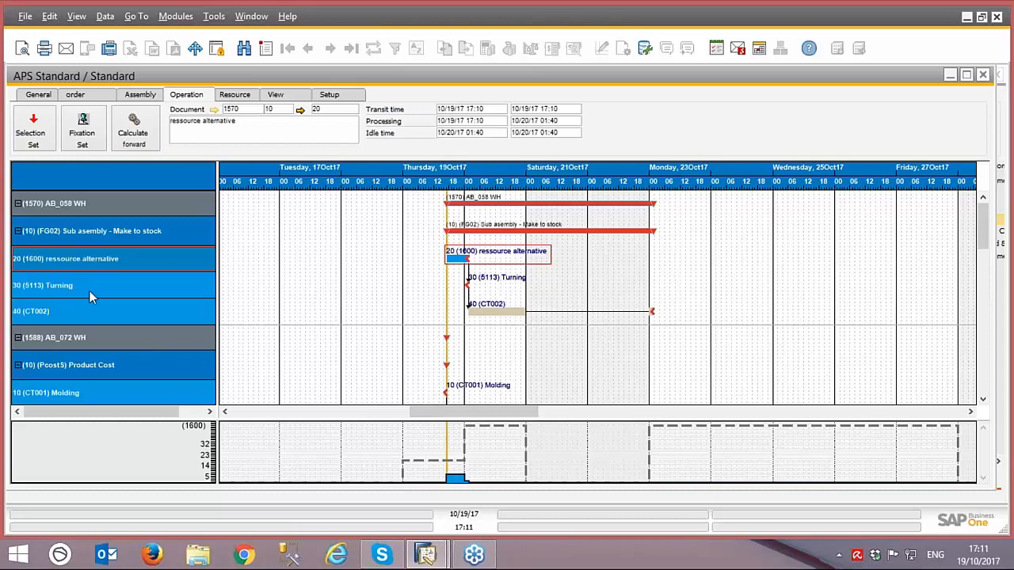
left_click(67, 212)
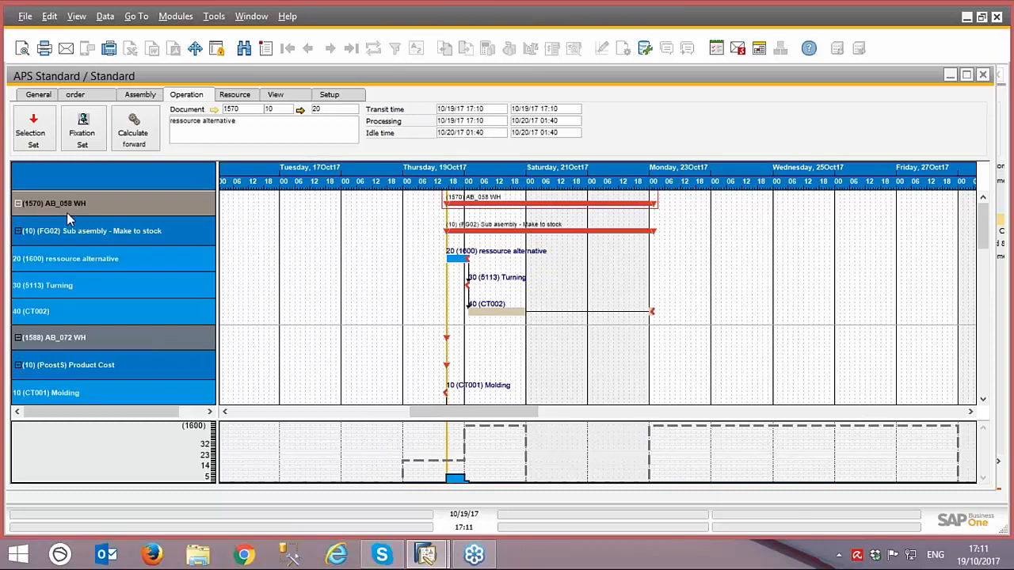
left_click(77, 234)
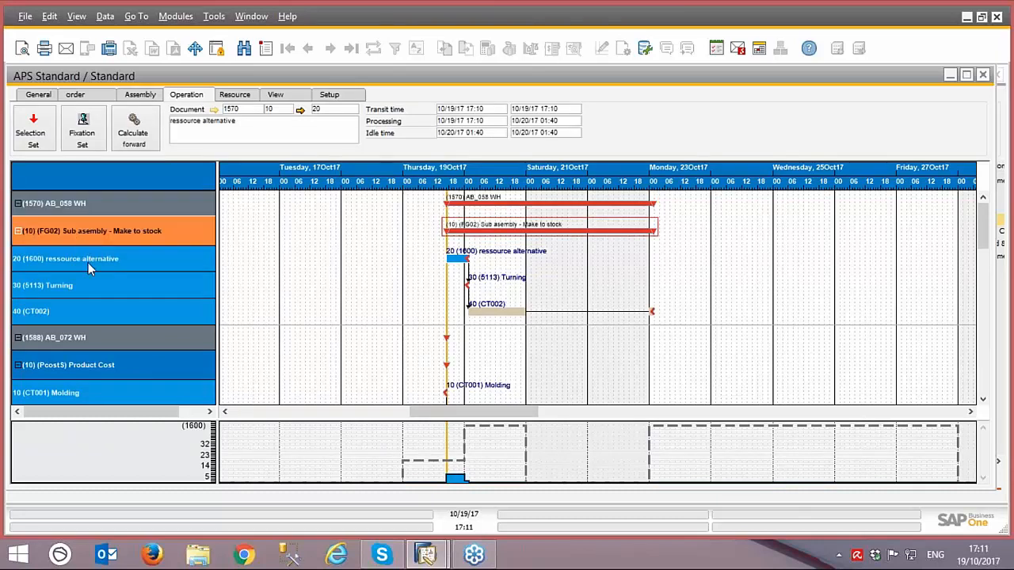
left_click(88, 261)
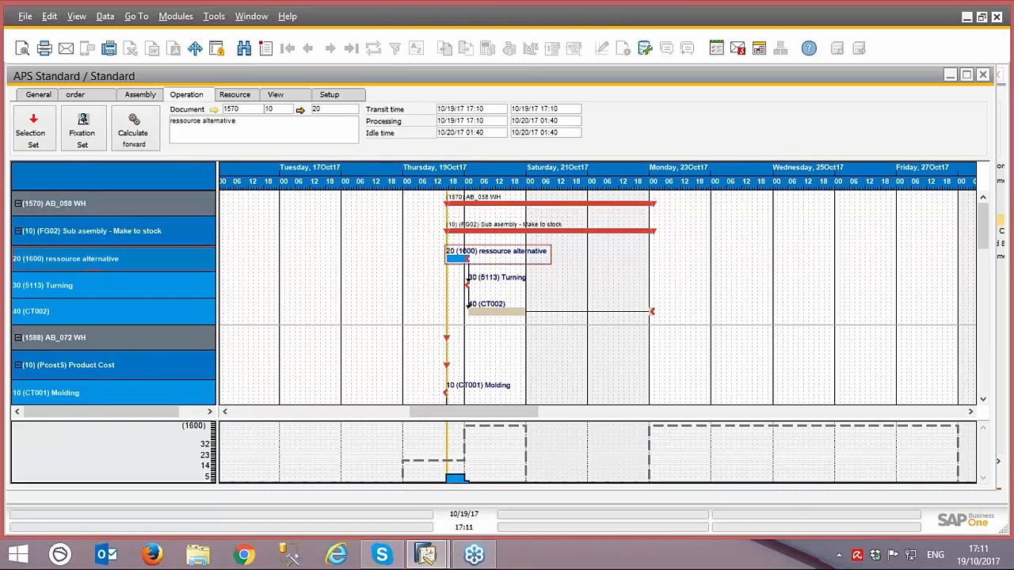
left_click(89, 285)
left_click(89, 311)
left_click(89, 287)
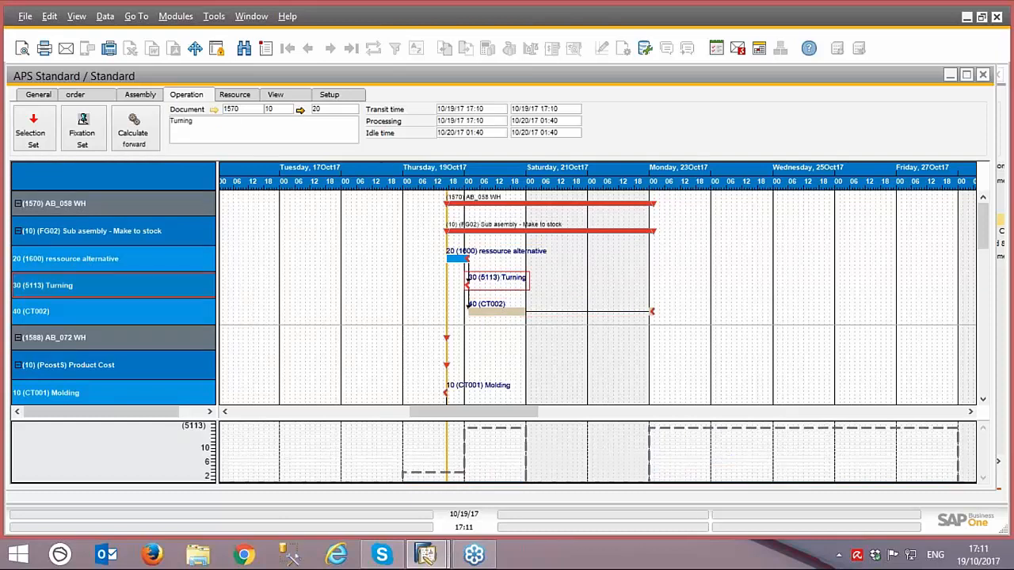
left_click(89, 260)
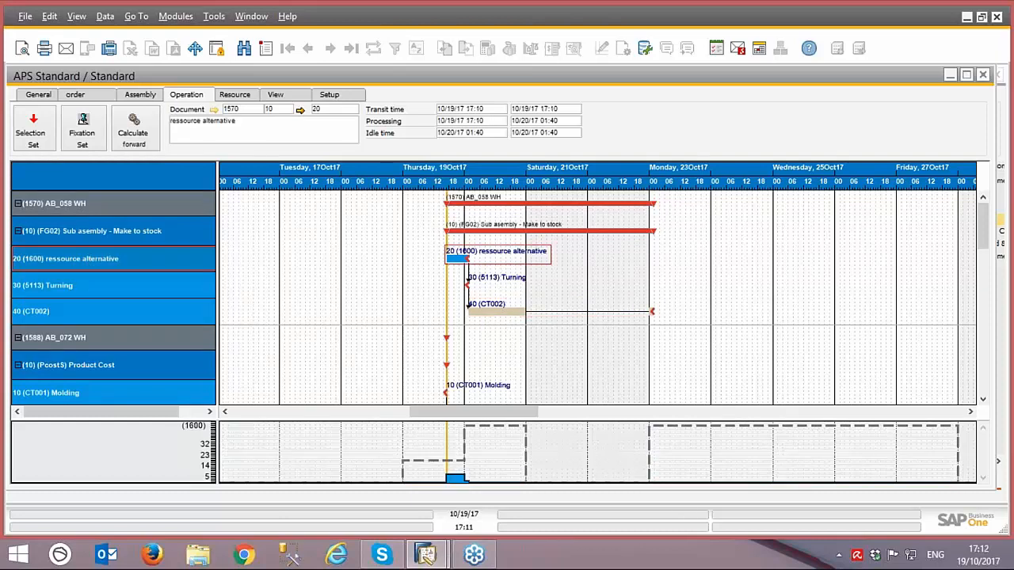
Step: Review work order 1570's grouping and operations 20, 30 and 40 again, and look through the remaining work orders down to 1610
left_click(80, 231)
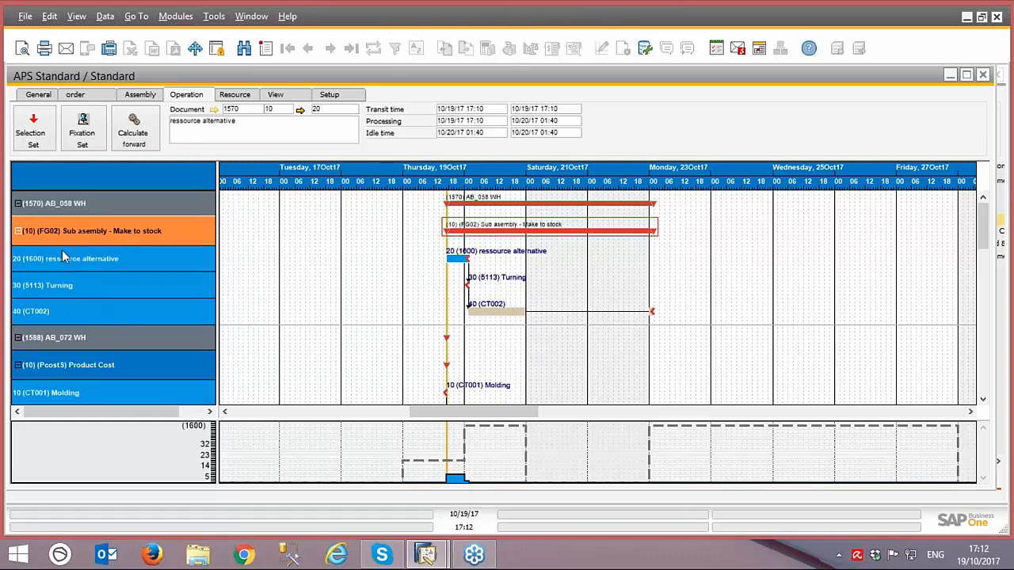
left_click(59, 208)
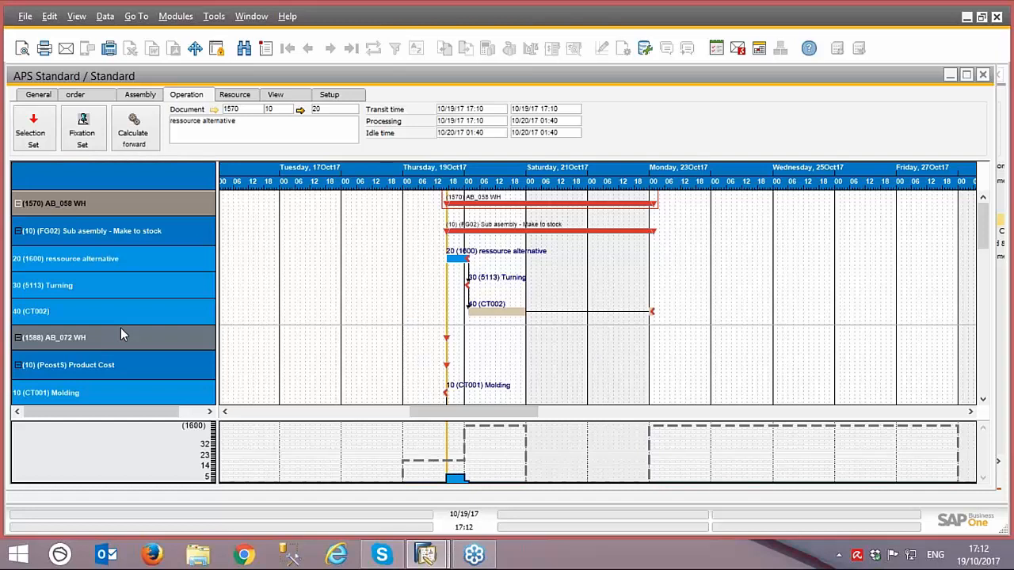
left_click(49, 232)
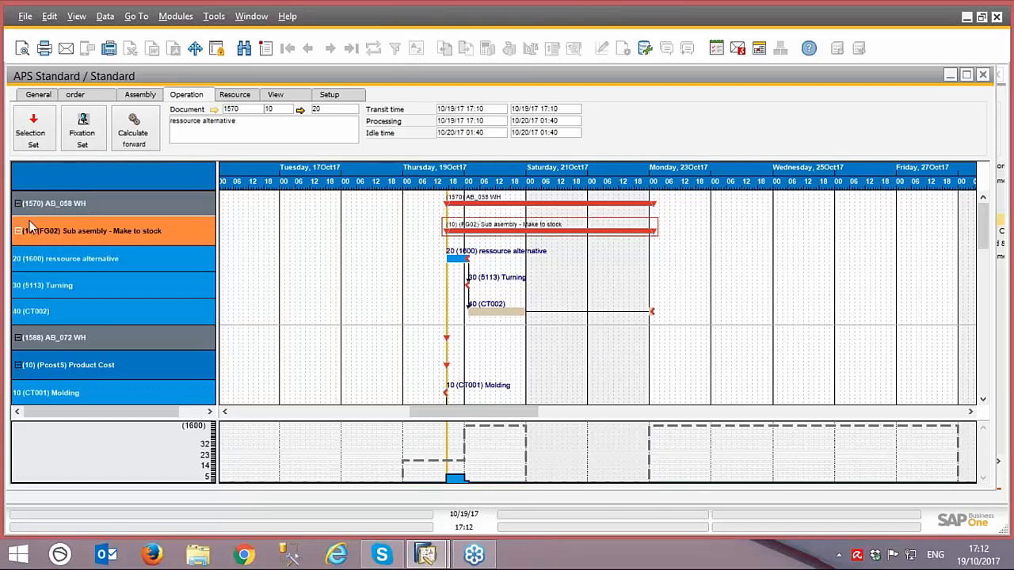
left_click(89, 258)
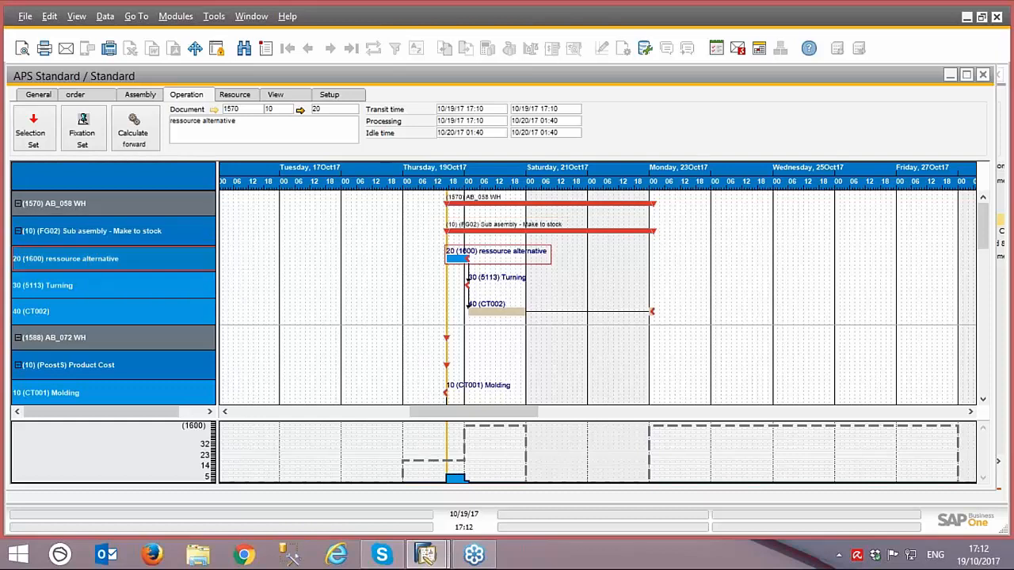
left_click(81, 286)
left_click(77, 313)
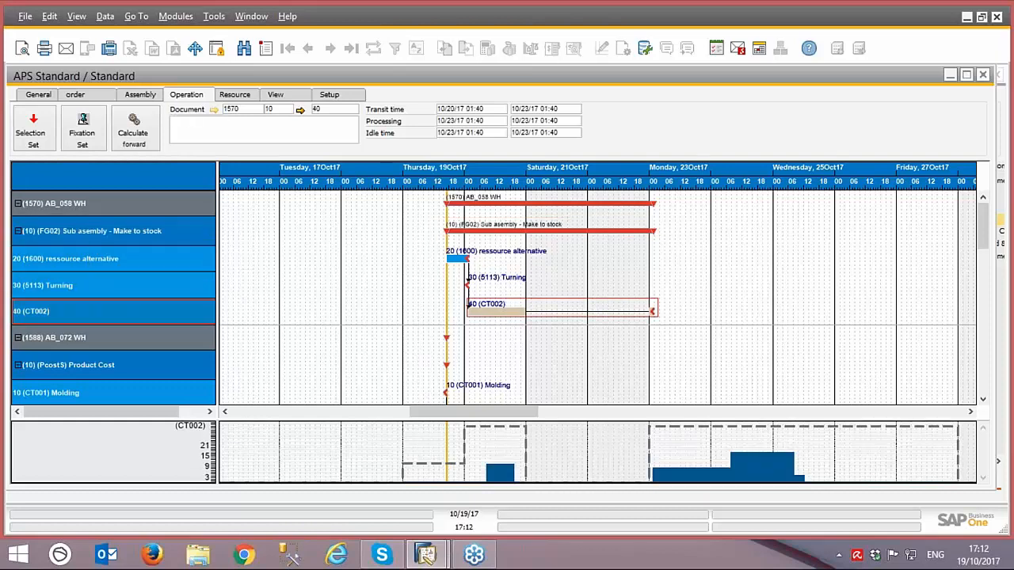
left_click(94, 231)
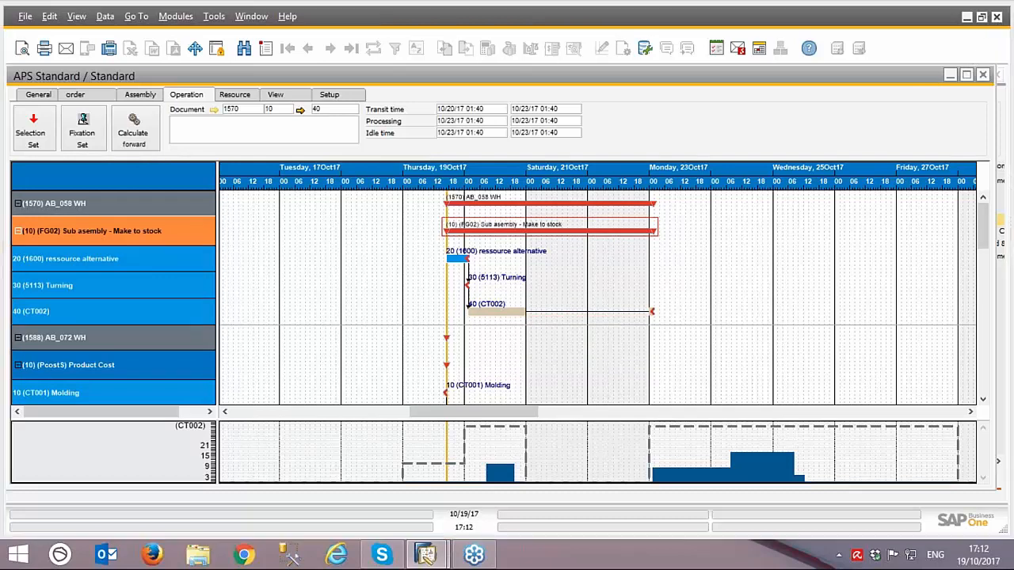
left_click_drag(983, 222, 1011, 388)
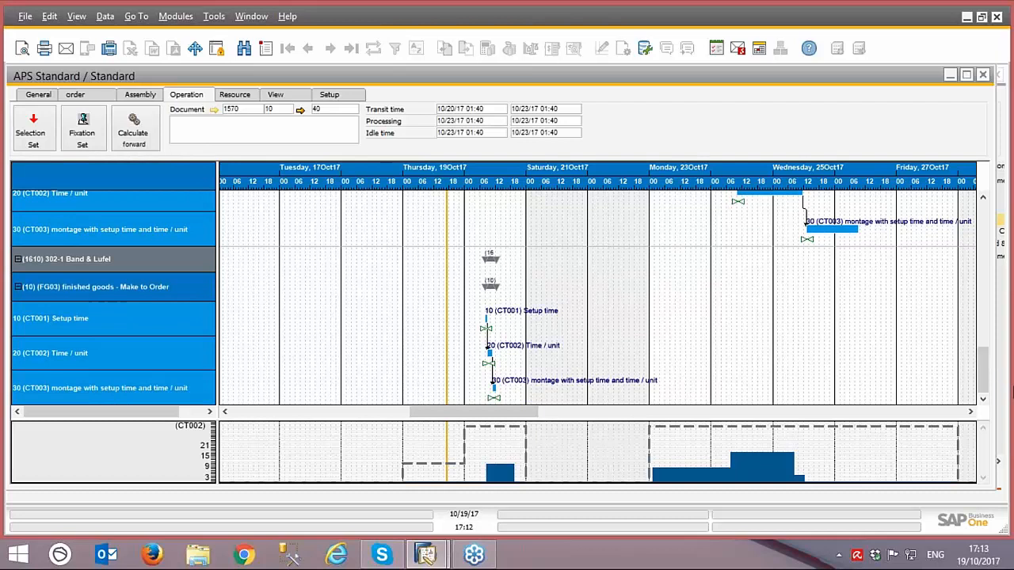
scroll(669, 270, "up", 10)
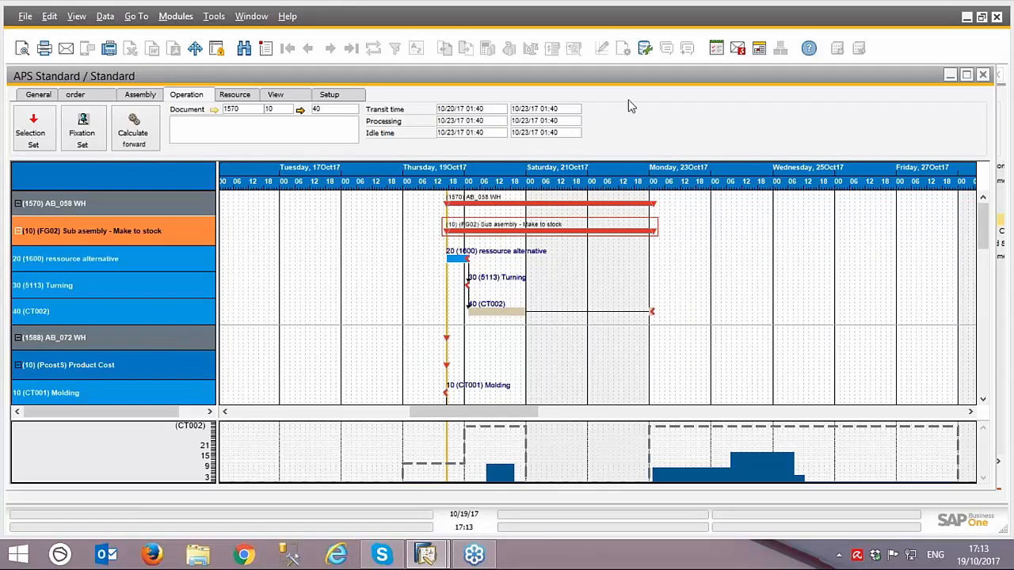
Step: Close the Gantt chart and leave the Standard planning area
left_click_drag(664, 76, 370, 129)
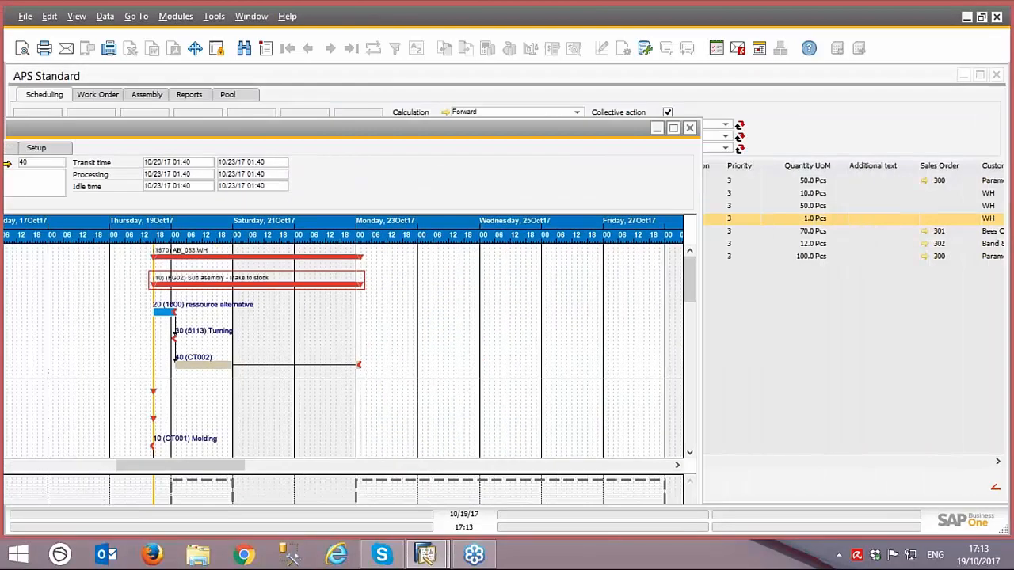
left_click(690, 128)
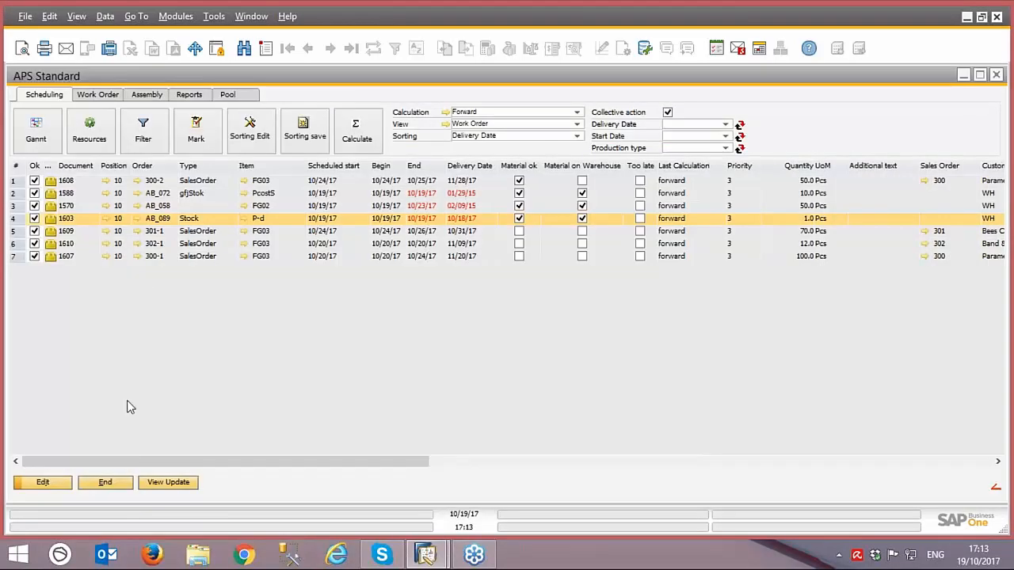
left_click(105, 482)
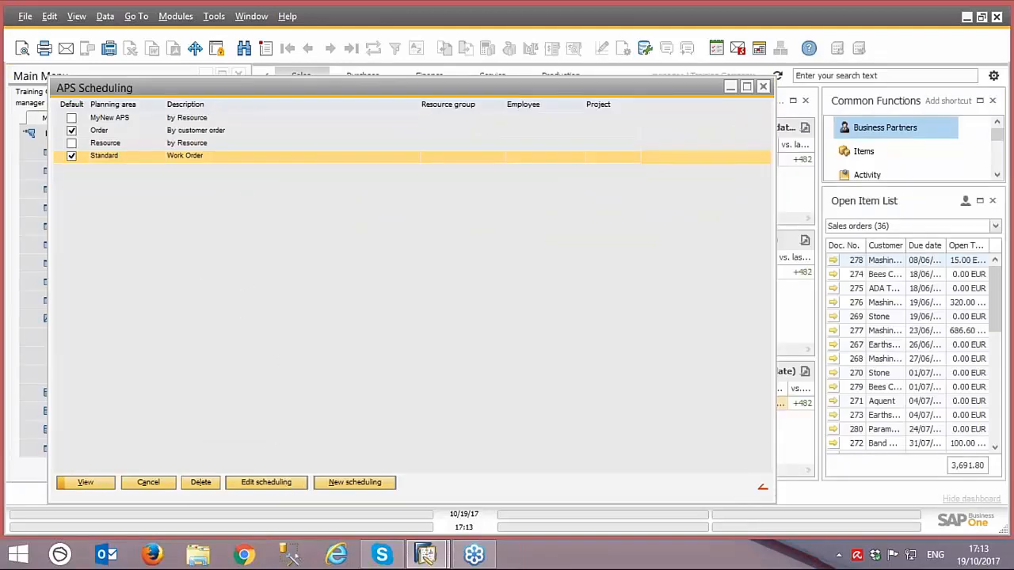
Step: Open the setup of the Standard (by Order) sub view within the Standard planning area's Work Order view
double_click(181, 154)
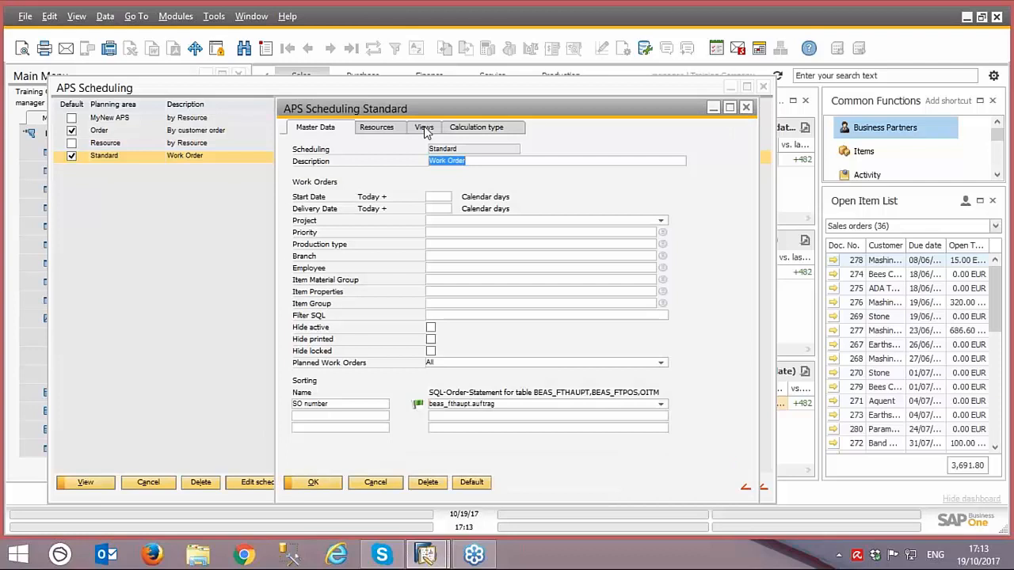
left_click(424, 129)
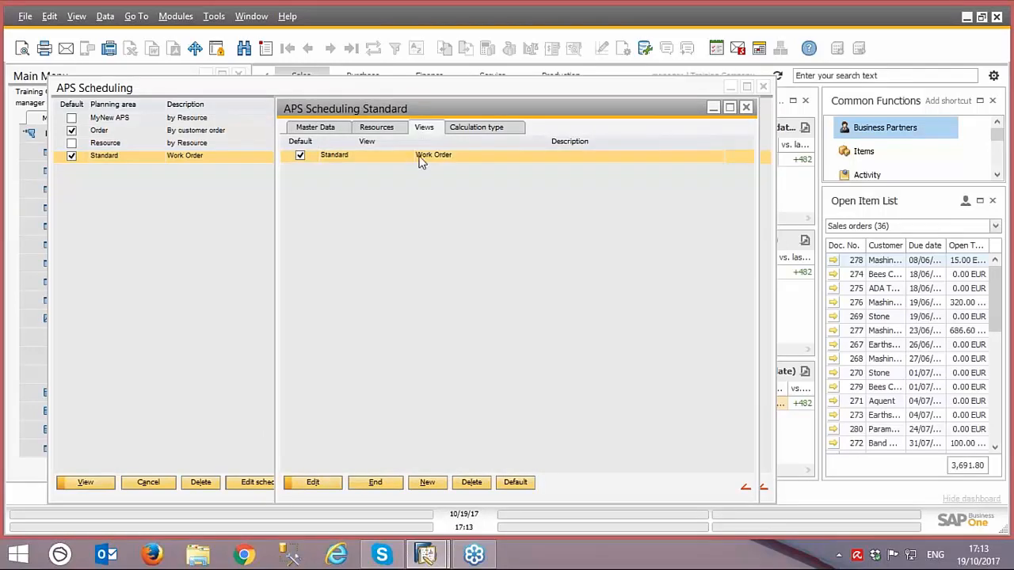
double_click(422, 156)
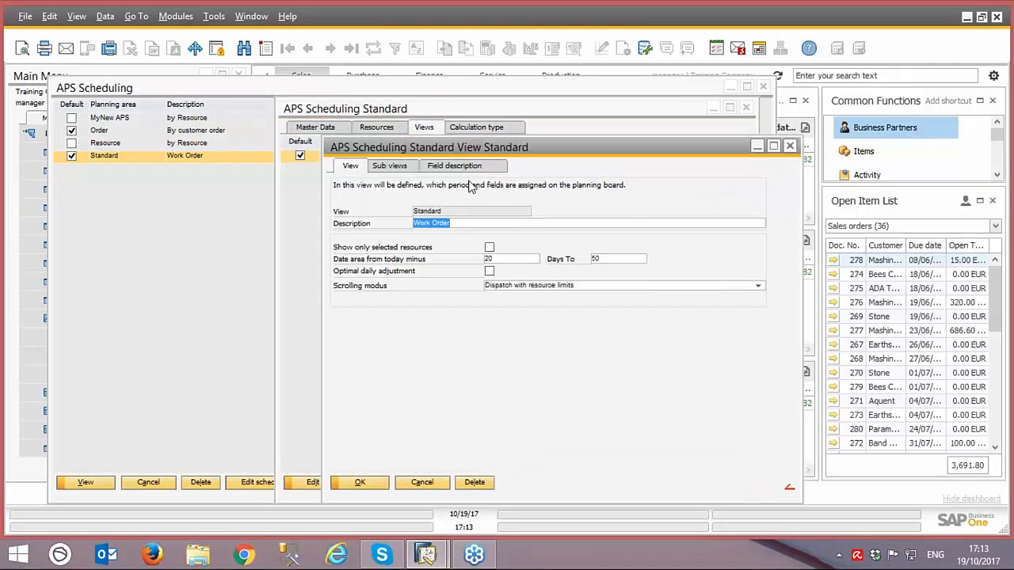
left_click(403, 167)
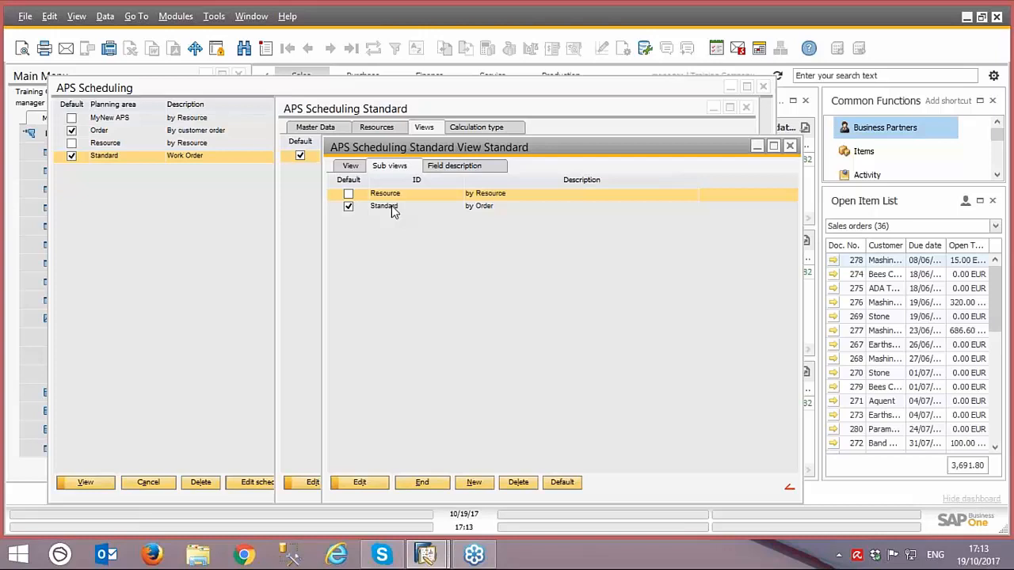
left_click(394, 207)
double_click(394, 208)
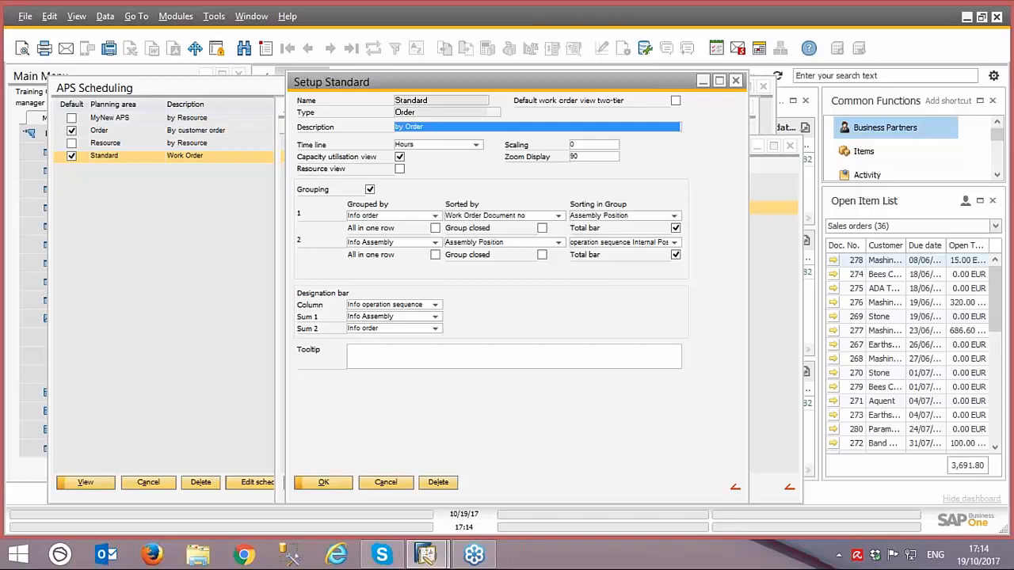
Step: Enable Group closed for both grouping levels, Info order and Info Assembly, and save the sub view setup
left_click(435, 216)
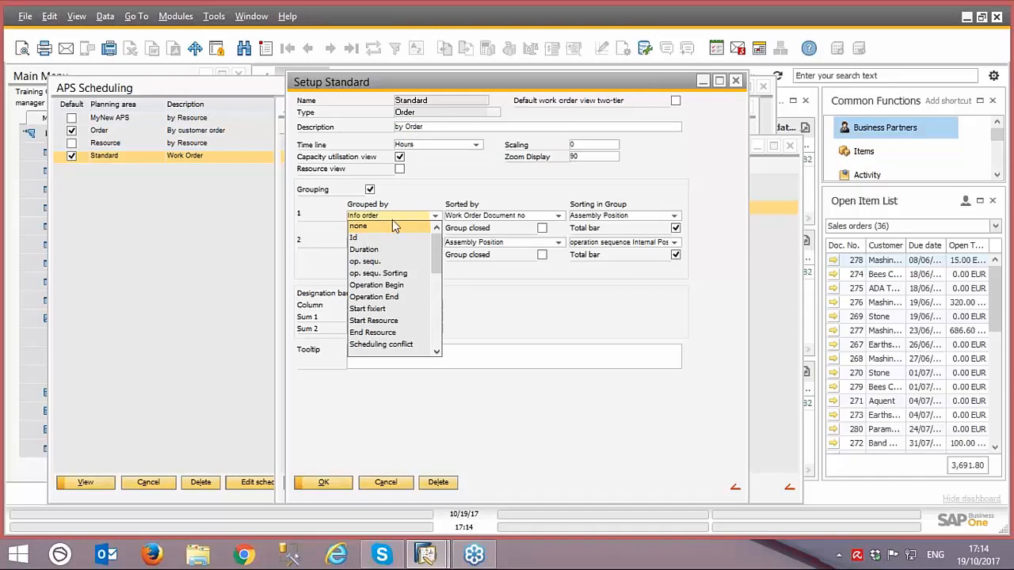
left_click(558, 217)
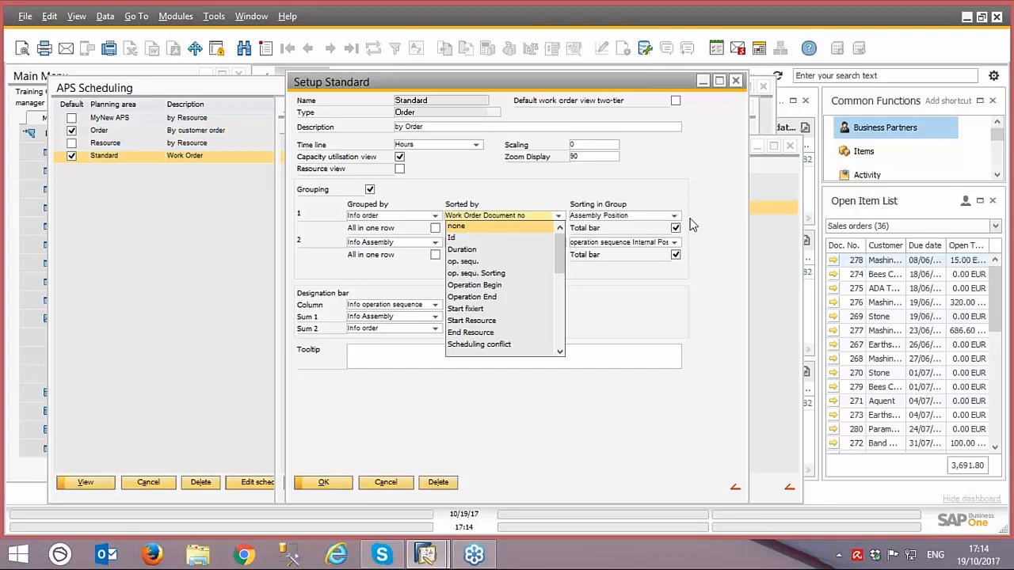
left_click(666, 219)
left_click(667, 218)
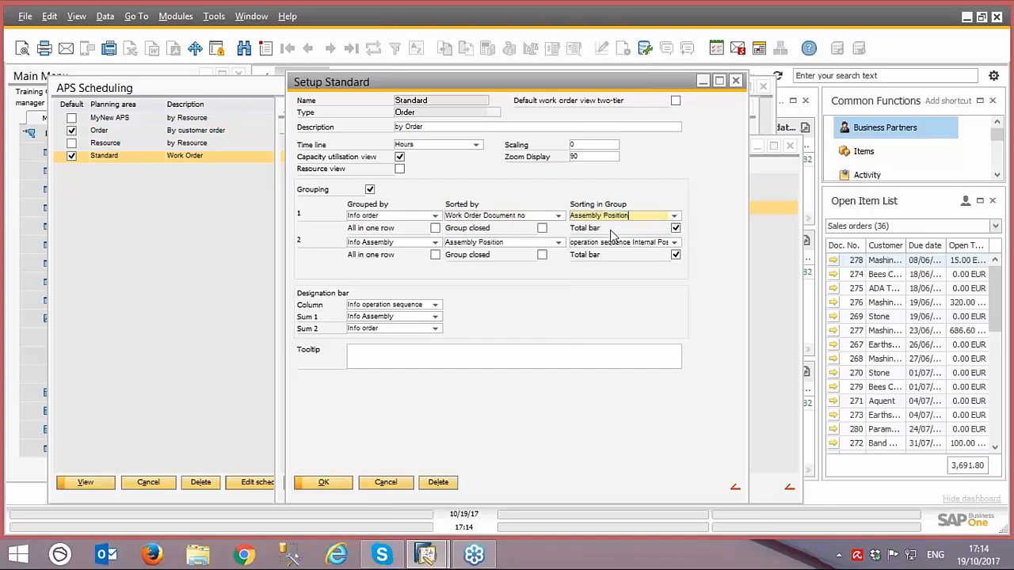
left_click(541, 254)
left_click(542, 228)
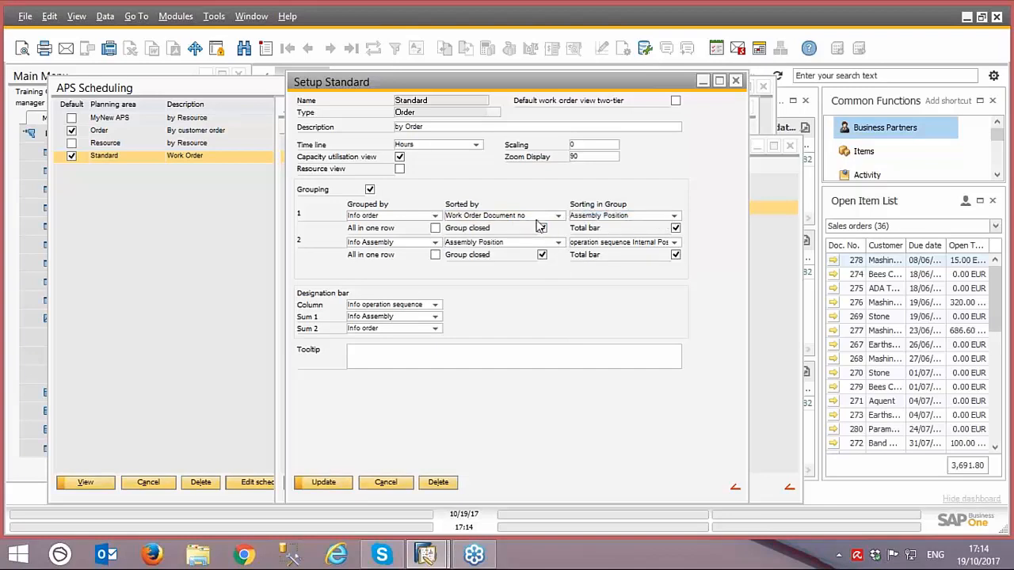
left_click(329, 485)
left_click(330, 485)
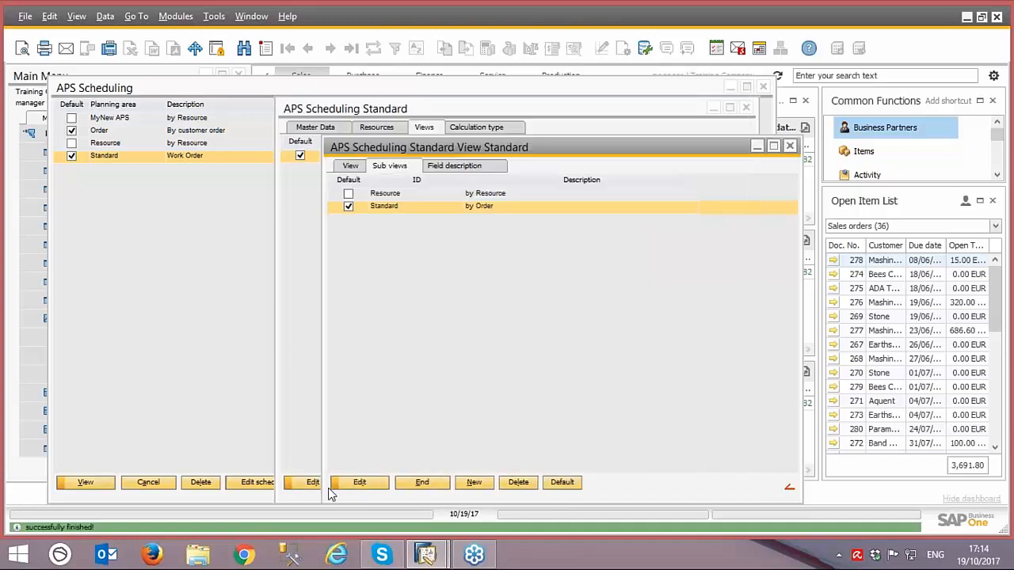
Step: Close the view and scheduling settings, reopen the Standard planning area and display its Gantt chart
left_click(420, 484)
left_click(399, 490)
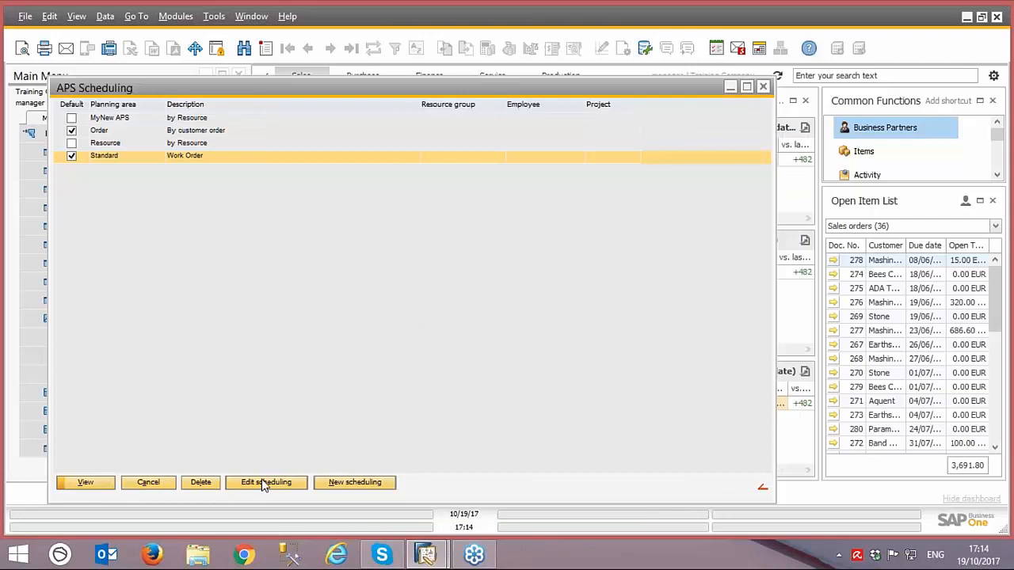
double_click(176, 164)
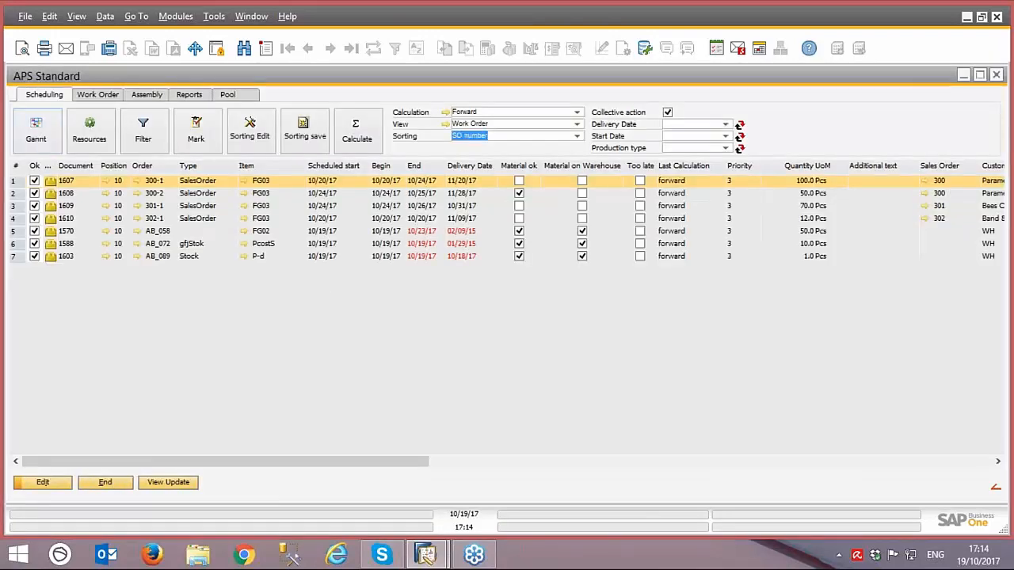
left_click(37, 130)
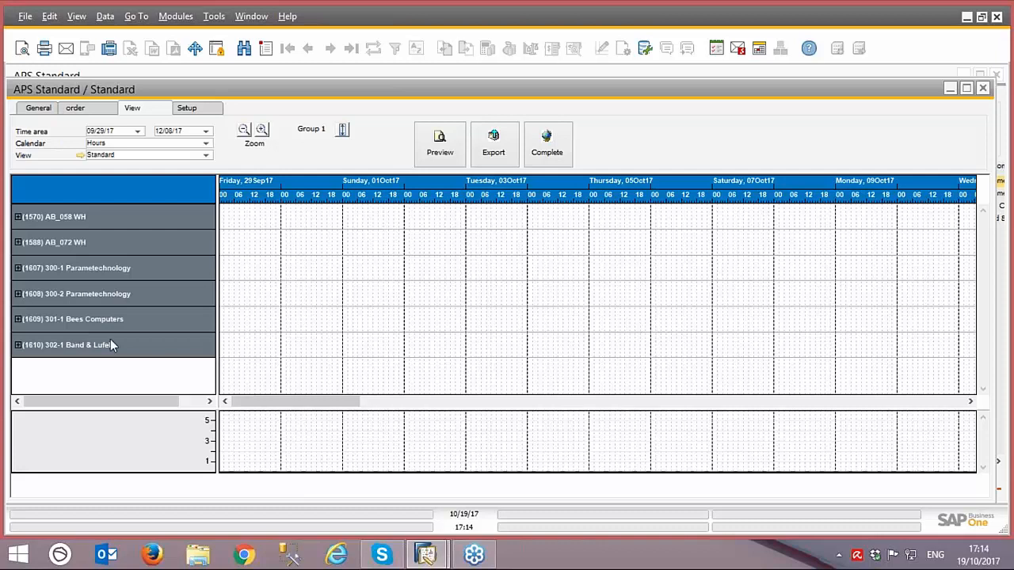
Step: Expand work order 1570 and its (10) (FG02) Sub asembly group to show the individual operations
left_click(52, 217)
left_click(18, 219)
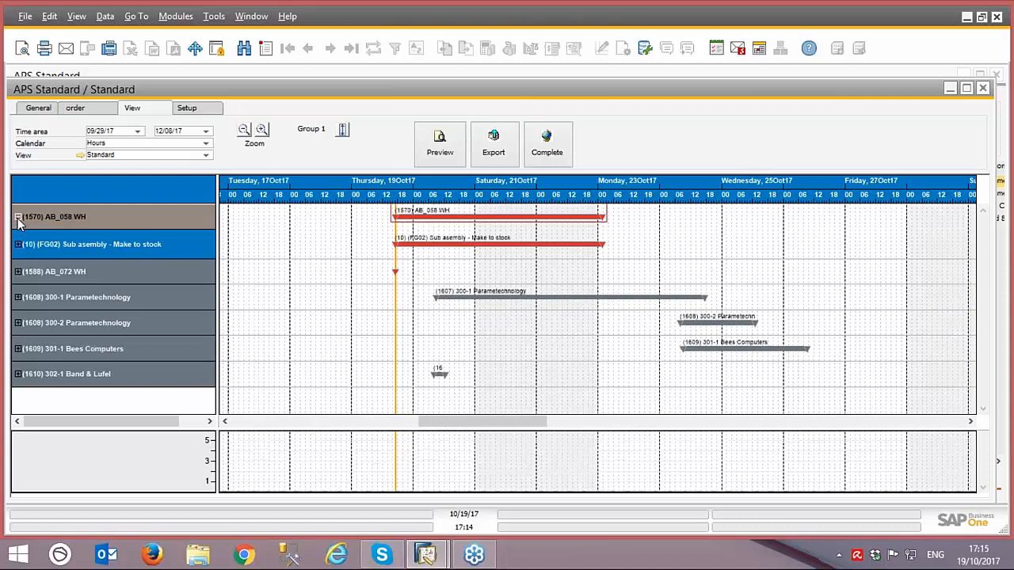
left_click(67, 247)
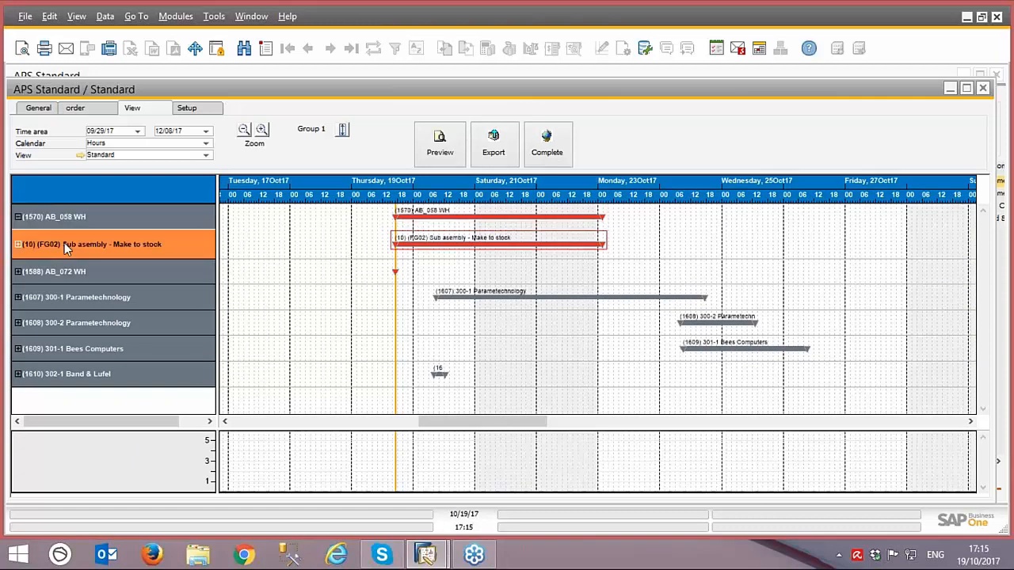
left_click(18, 245)
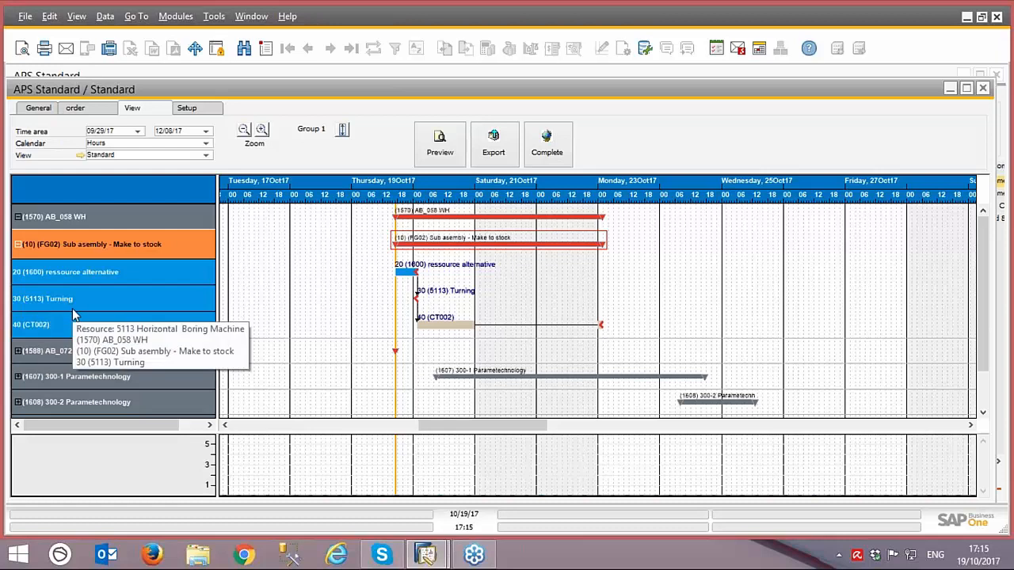
Step: Collapse work order 1570 and expand work order 1607 with its (10) (FG03) finished goods group to show the operations
left_click(18, 217)
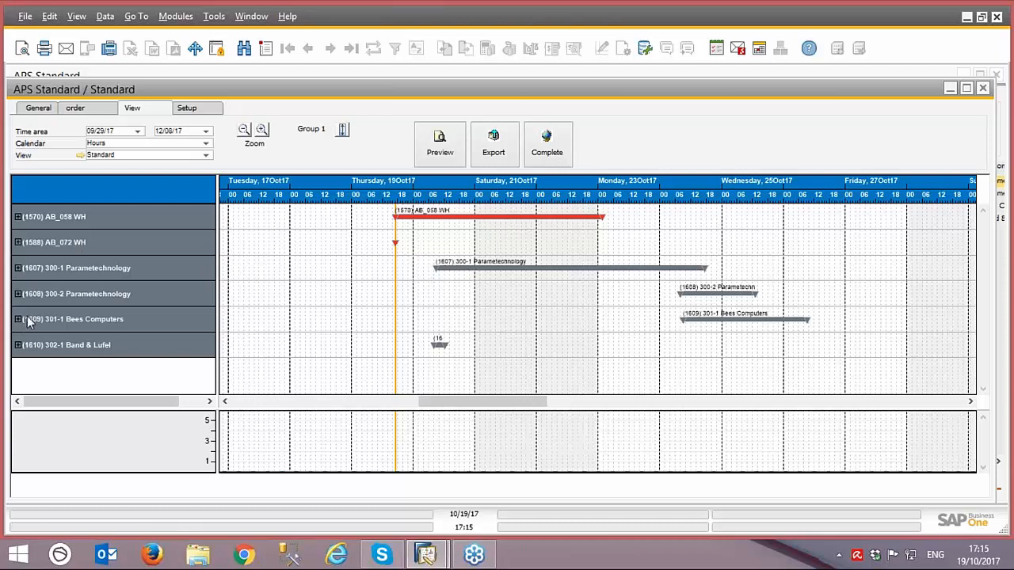
left_click(17, 269)
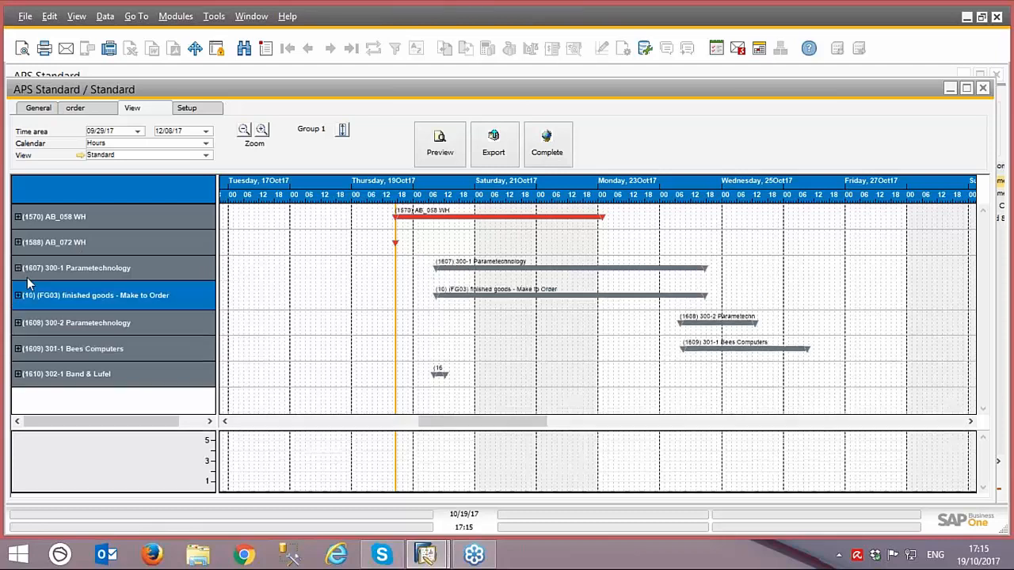
left_click(19, 295)
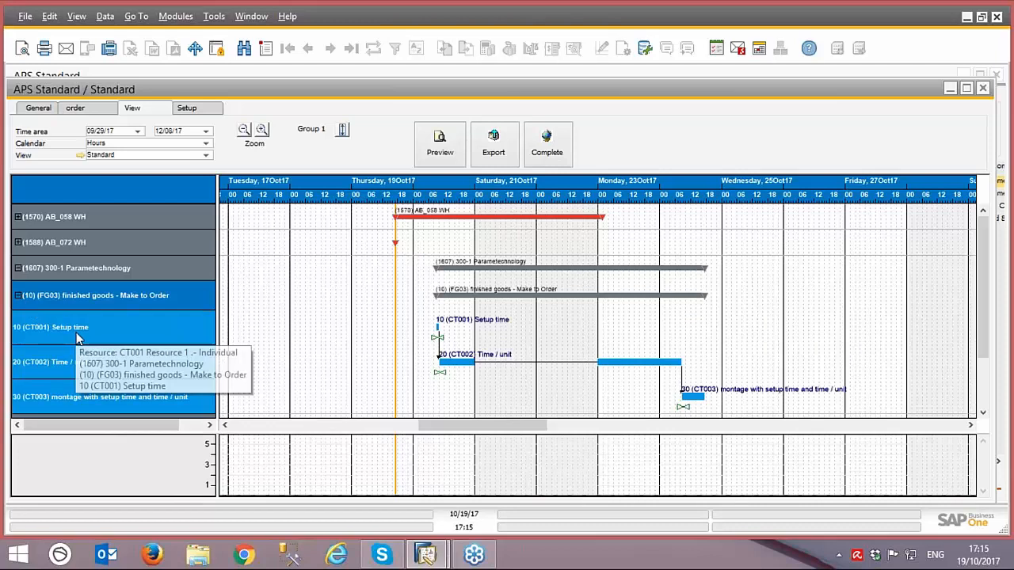
Step: Examine the Setup time and Time / unit operations of work order 1607 with their resource load, and collapse the order
left_click(75, 334)
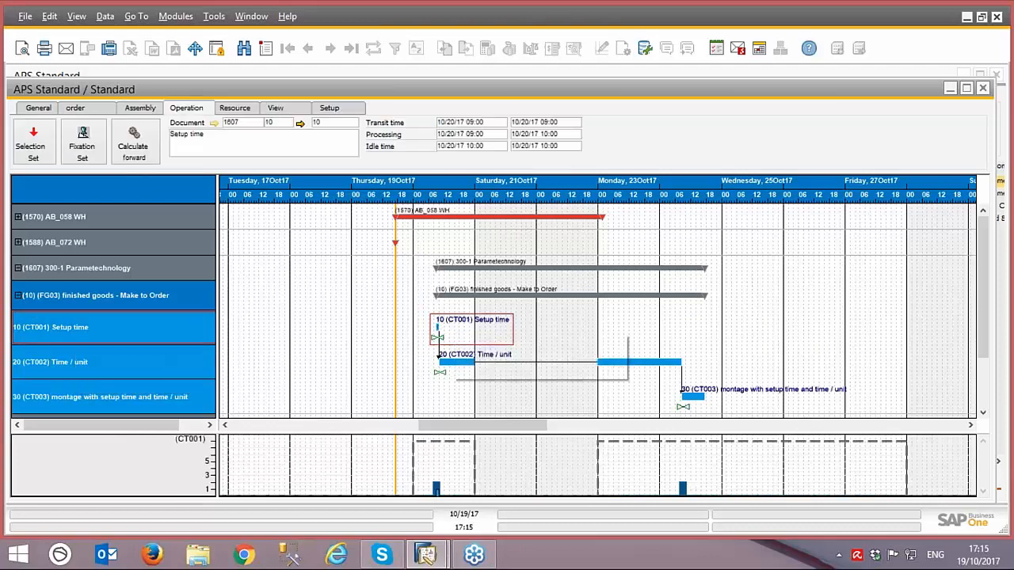
left_click(84, 365)
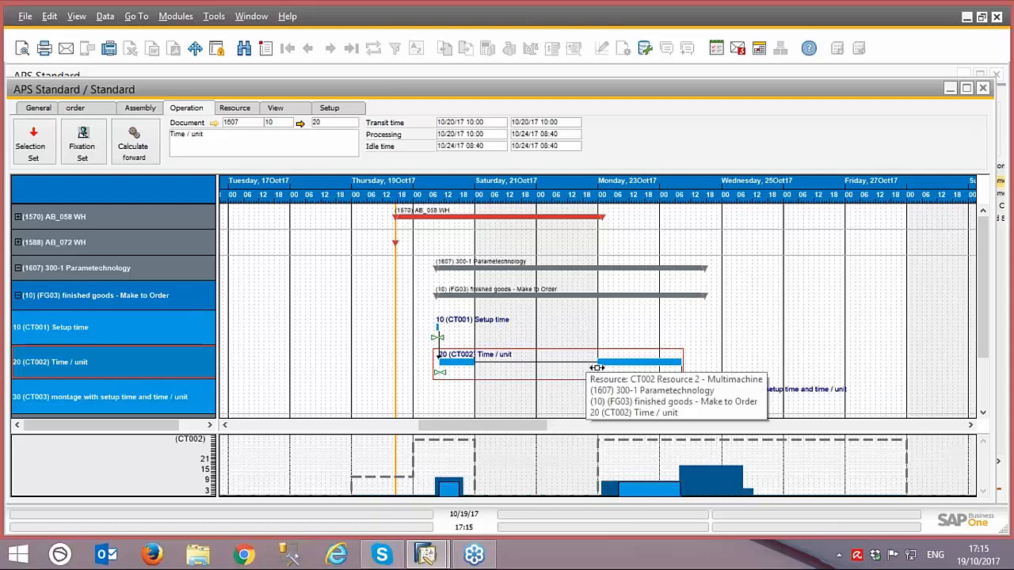
left_click(19, 296)
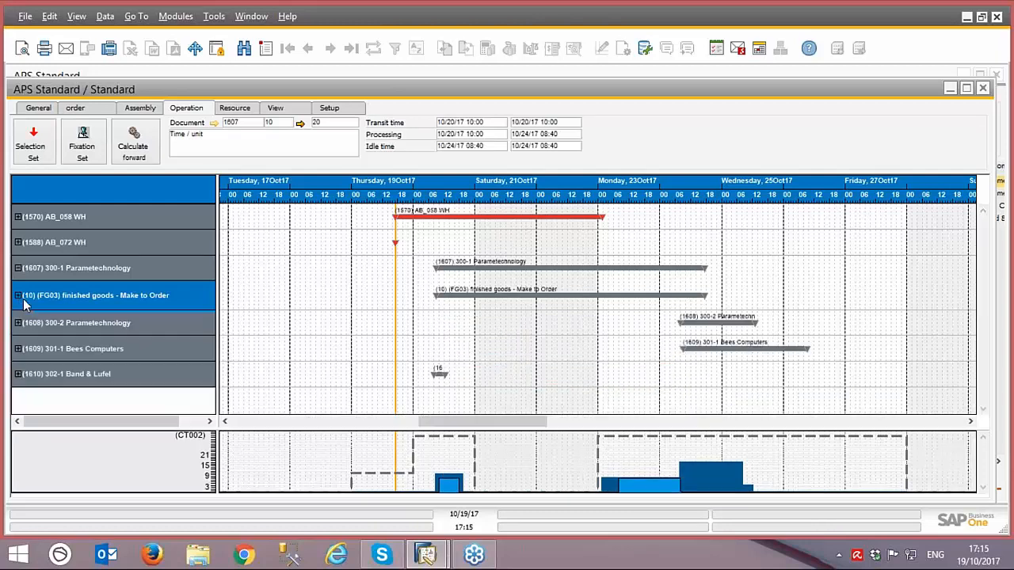
left_click(18, 269)
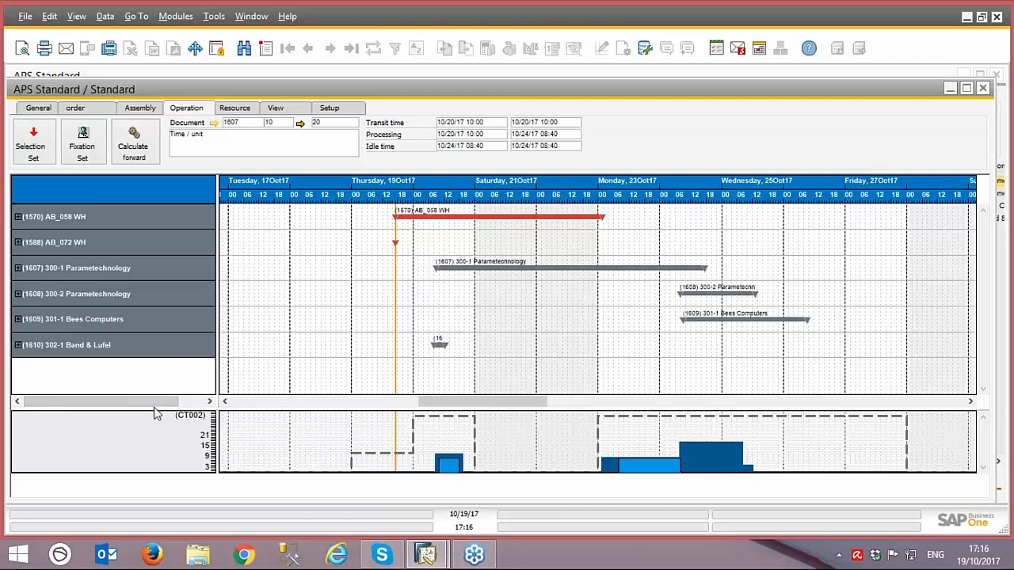
Step: Close the Gantt chart and open the setup of the Standard (by Order) sub view in the Work Order view
left_click_drag(690, 92, 369, 138)
left_click(664, 135)
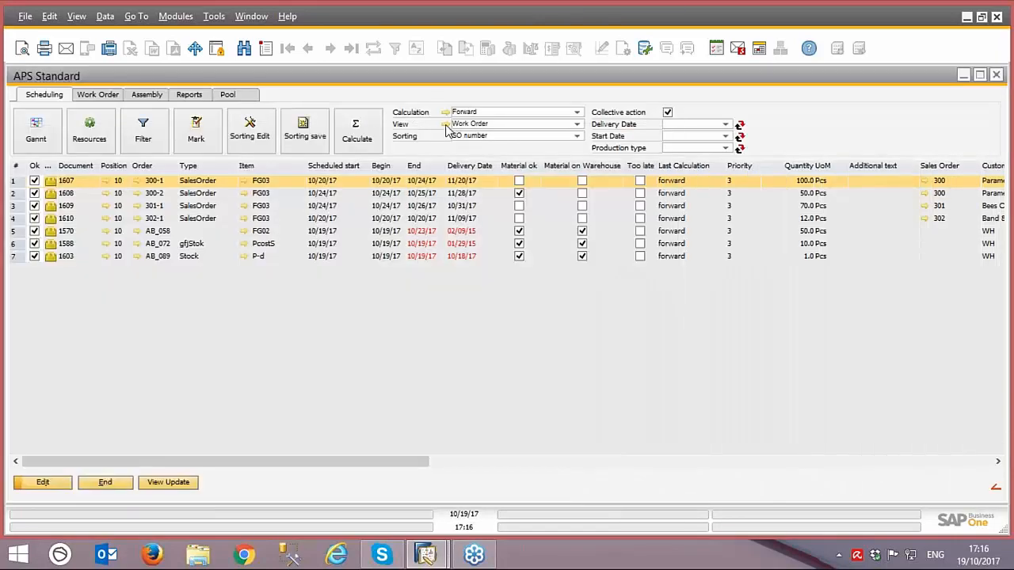
left_click(445, 126)
left_click(400, 167)
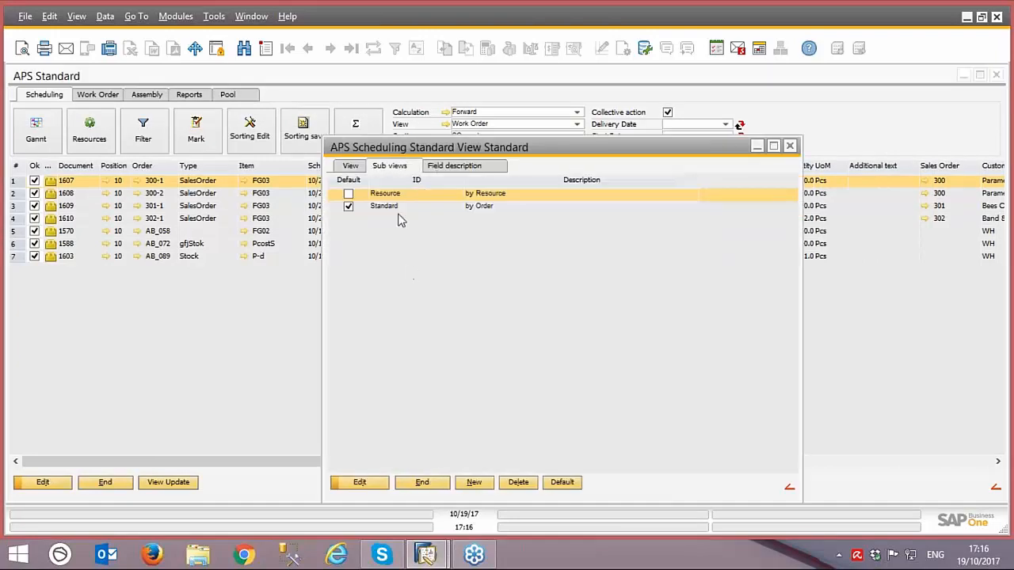
left_click(391, 208)
double_click(391, 208)
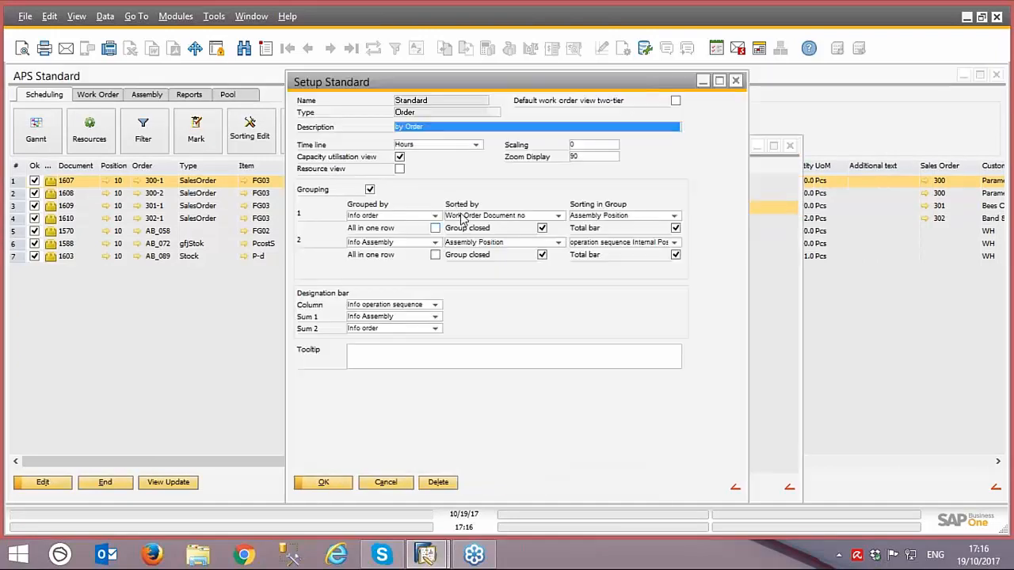
Step: Review the Group closed options and the Grouped by fields for level 1, including the udf entries, and leave the setup without saving
left_click(542, 228)
left_click(542, 255)
left_click(542, 228)
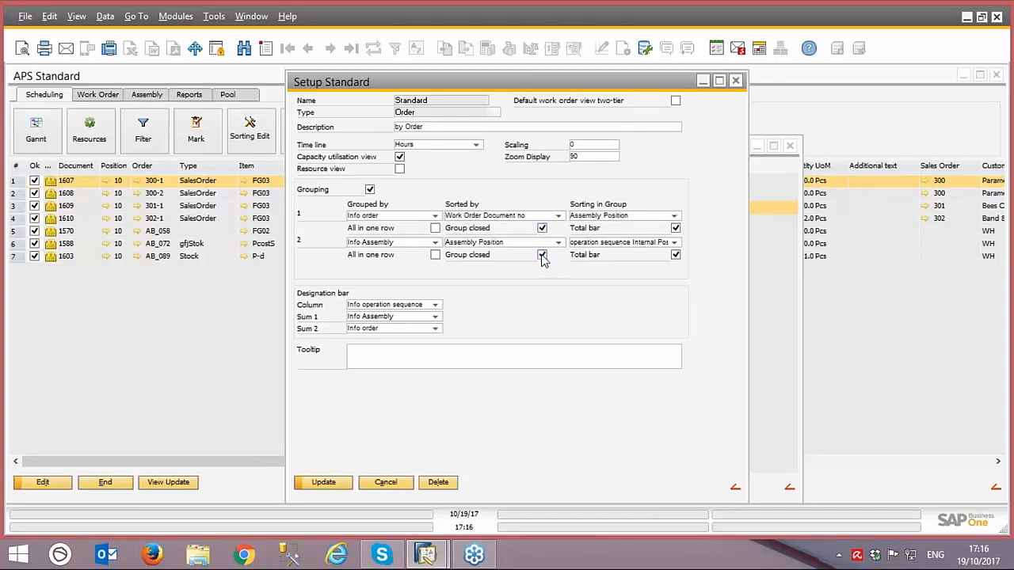
left_click(542, 255)
left_click(544, 255)
left_click(434, 215)
mouse_move(440, 252)
left_mouse_down()
mouse_move(440, 361)
mouse_move(445, 247)
left_mouse_up()
scroll(366, 318, "down", 7)
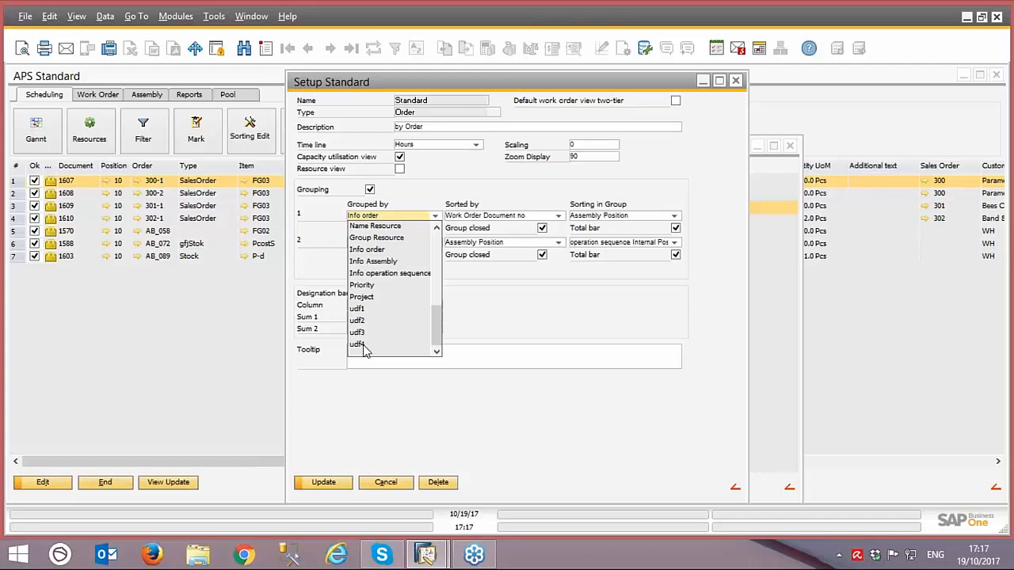
left_click(385, 483)
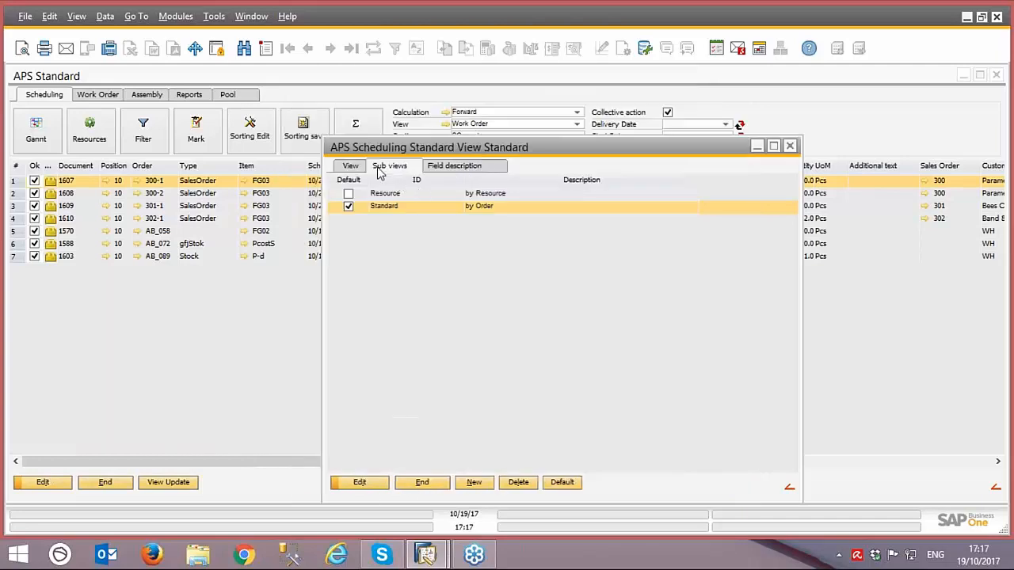
Step: In the view's field descriptions, name the first user-definable APS list column myUDF1
left_click(446, 170)
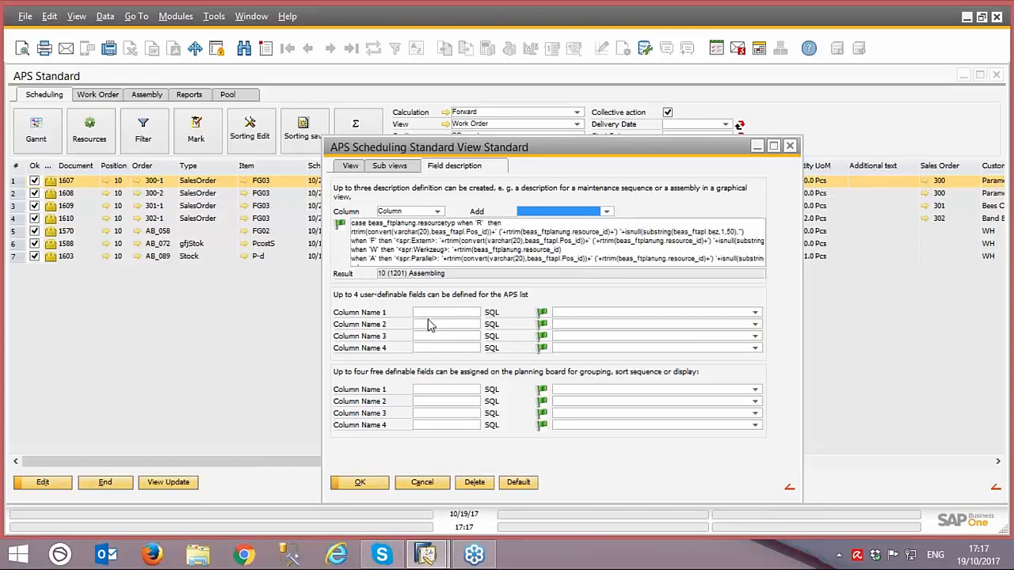
left_click(423, 313)
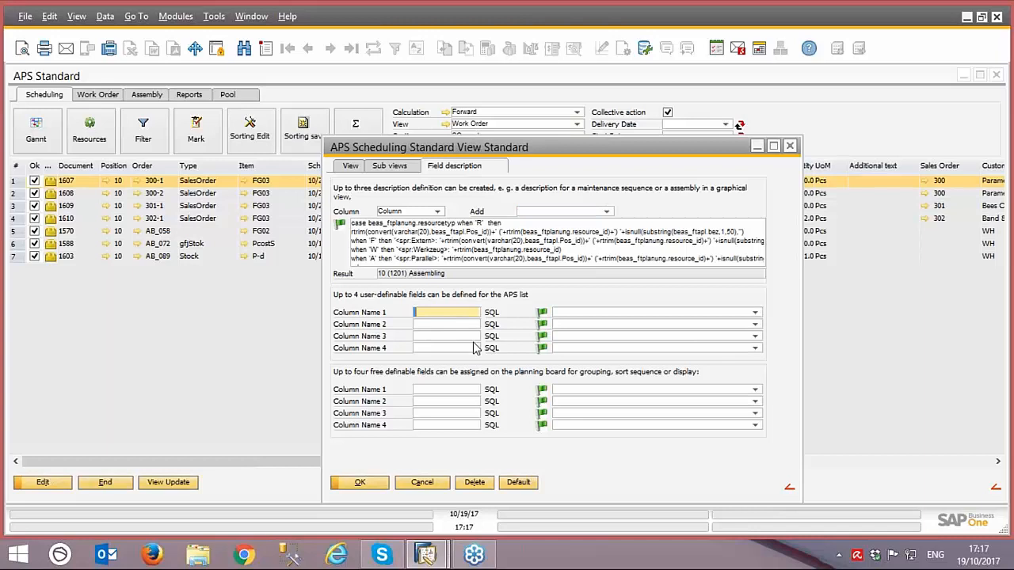
type("myUDF1")
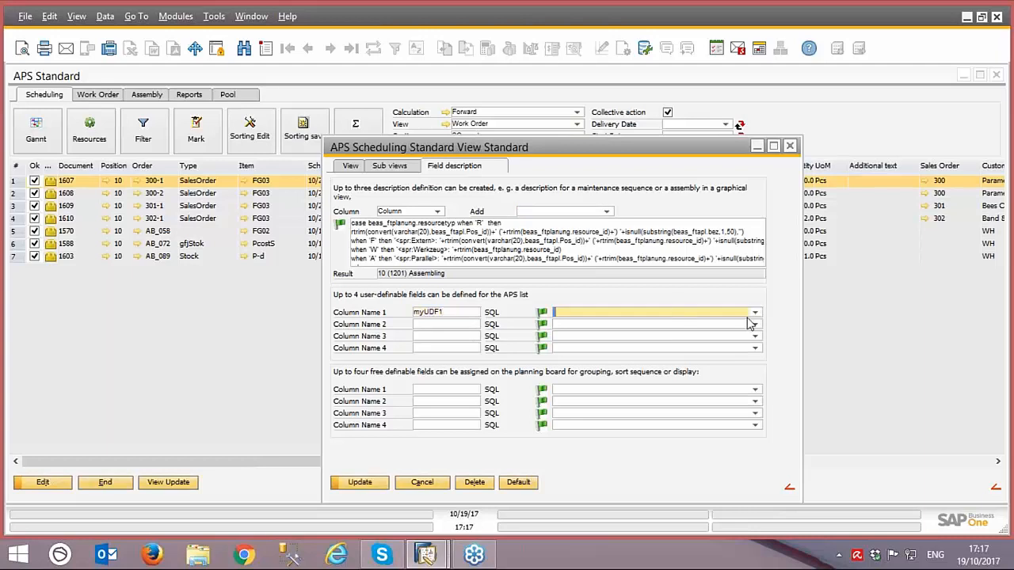
Step: Assign OITM.OnHand (Warehouse stock) as the SQL field of the myUDF1 column and save the view
left_click(756, 312)
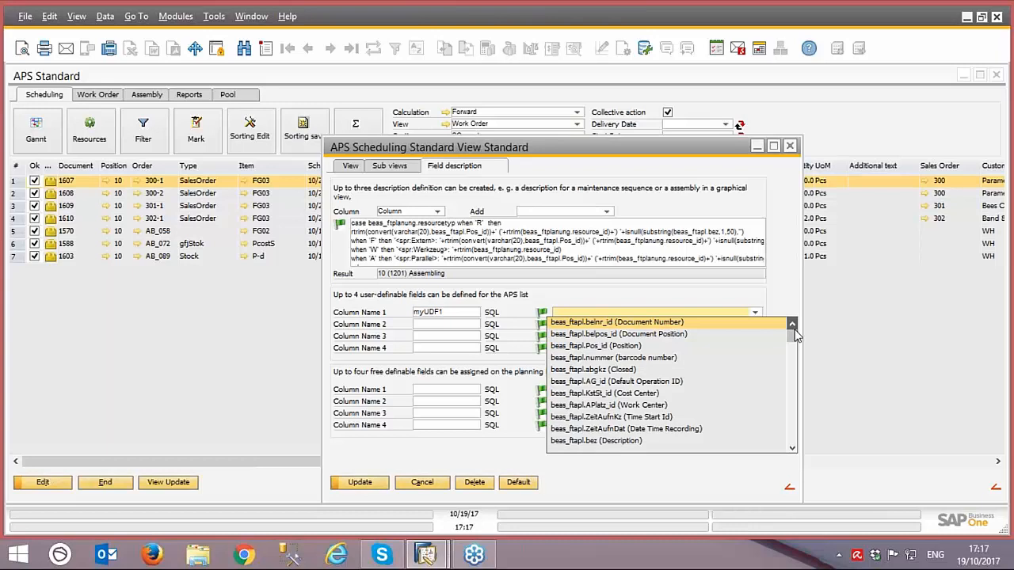
mouse_move(793, 336)
left_mouse_down()
mouse_move(799, 453)
mouse_move(792, 318)
left_mouse_up()
left_click_drag(792, 335, 794, 370)
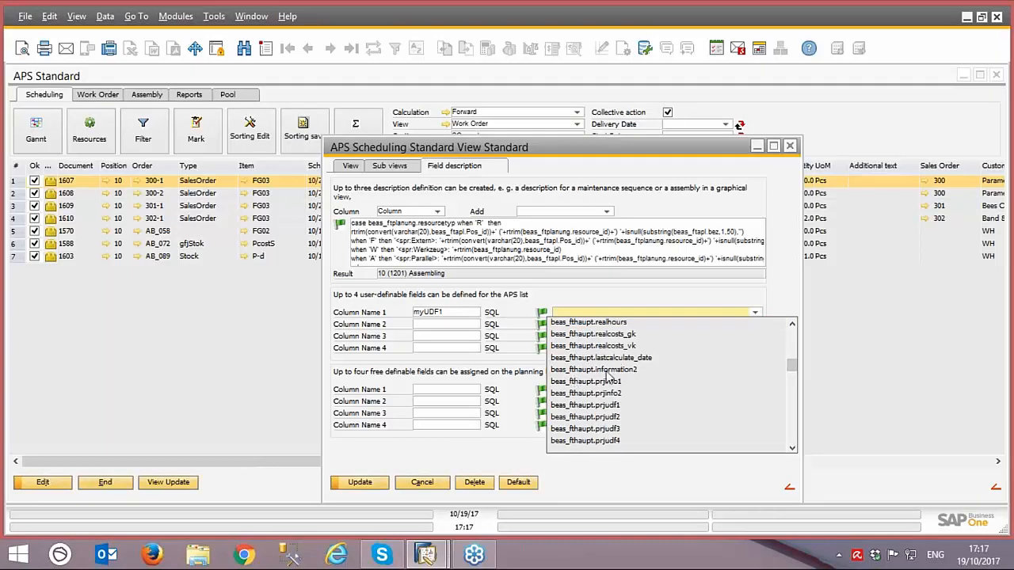
scroll(790, 377, "down", 5)
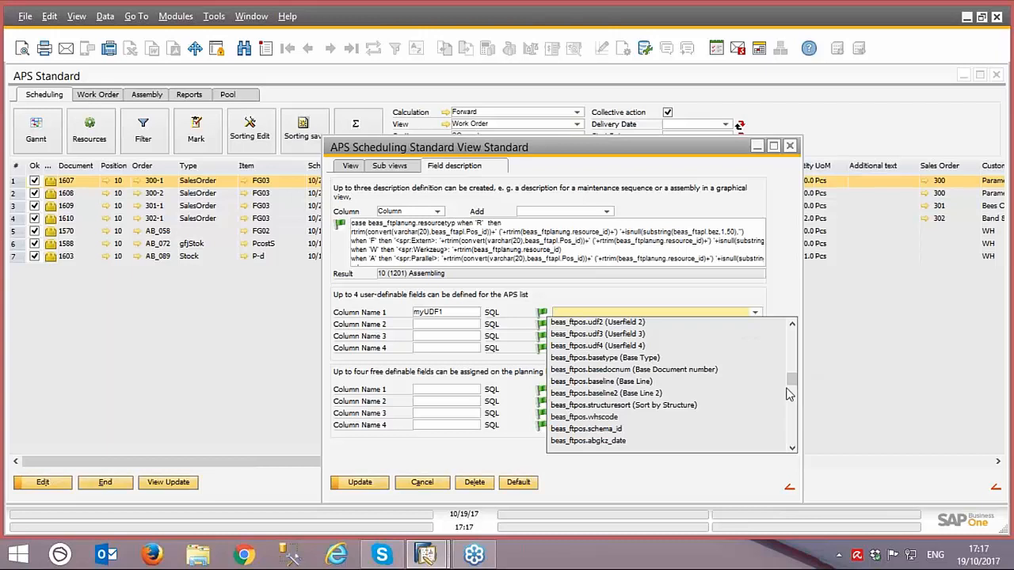
left_click_drag(791, 380, 796, 423)
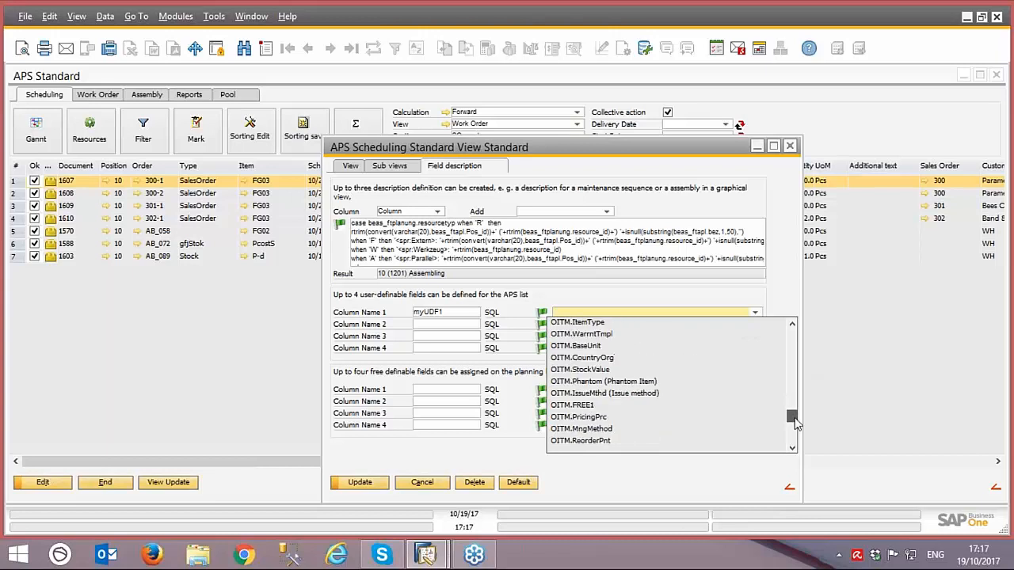
left_click_drag(796, 423, 797, 400)
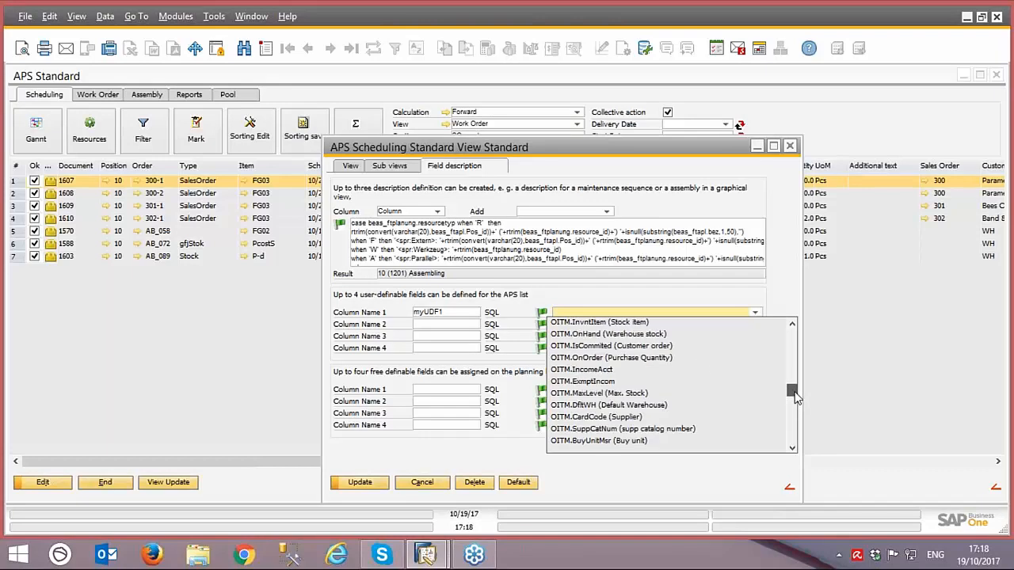
left_click(657, 335)
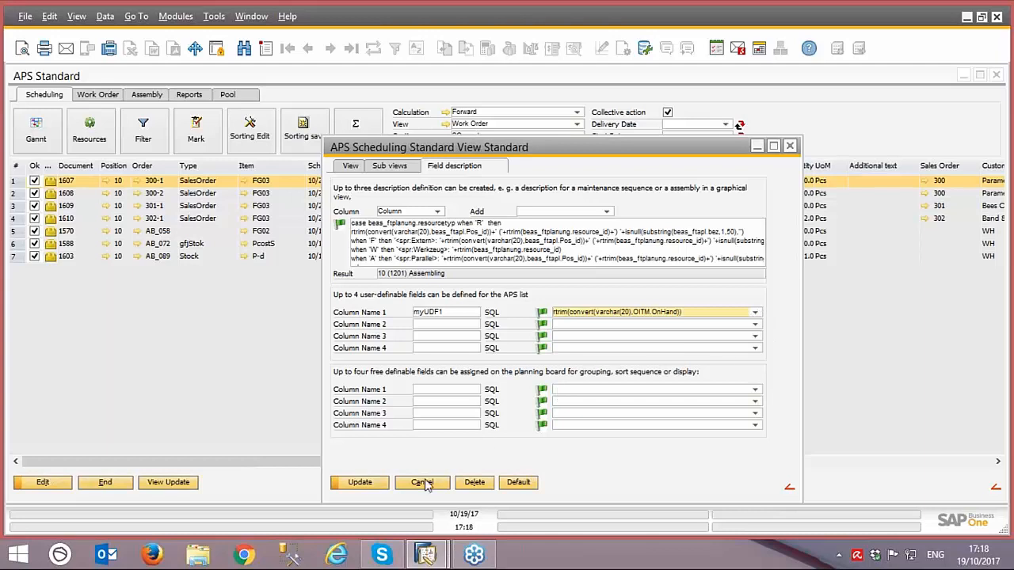
left_click(363, 483)
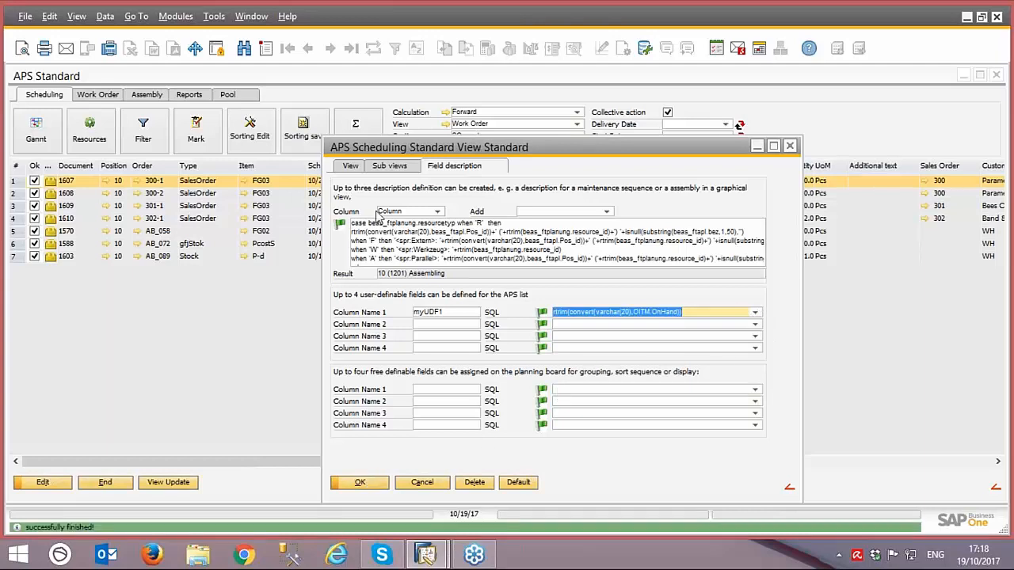
Step: Reopen the Standard sub view setup, check the level 1 Grouped by choices for myUDF1, and cancel without changing the grouping
left_click(389, 166)
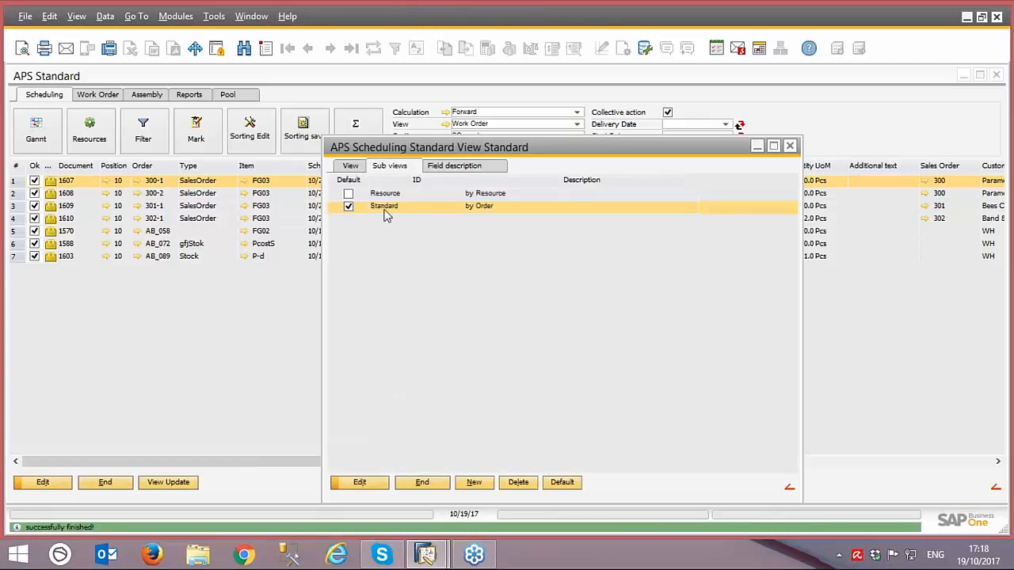
double_click(386, 207)
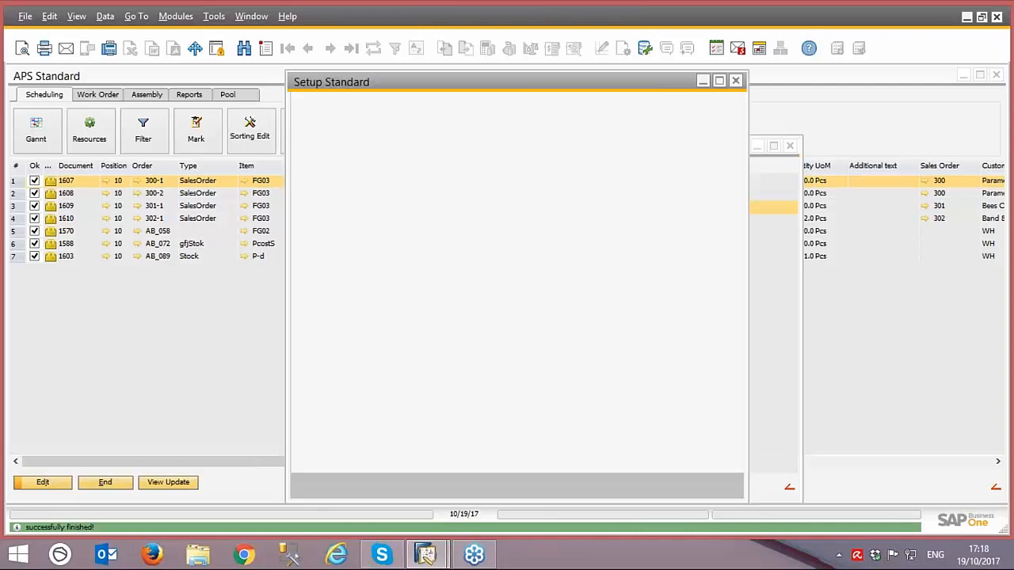
left_click(435, 216)
left_click_drag(437, 236, 442, 337)
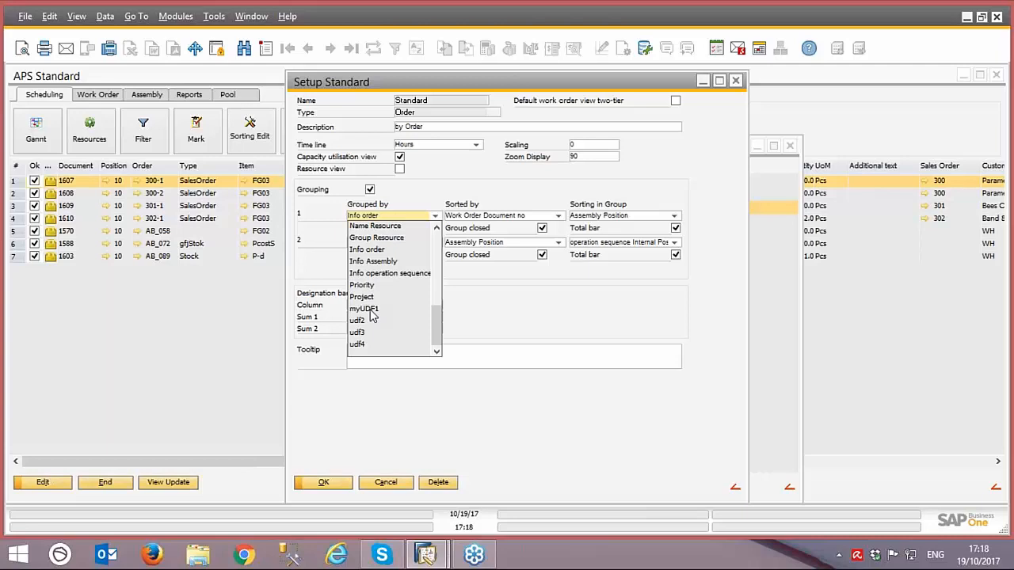
left_click(532, 309)
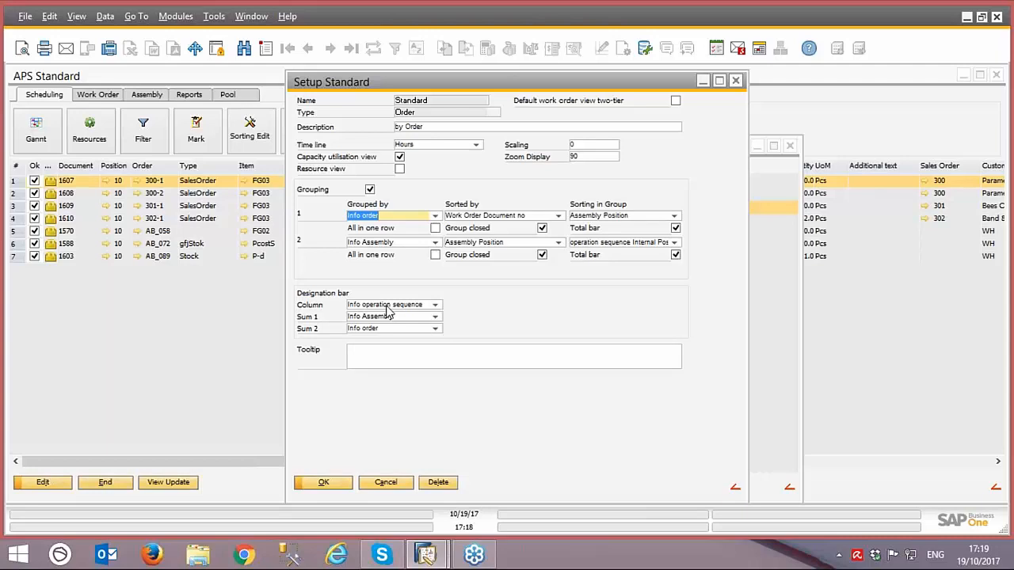
left_click(384, 481)
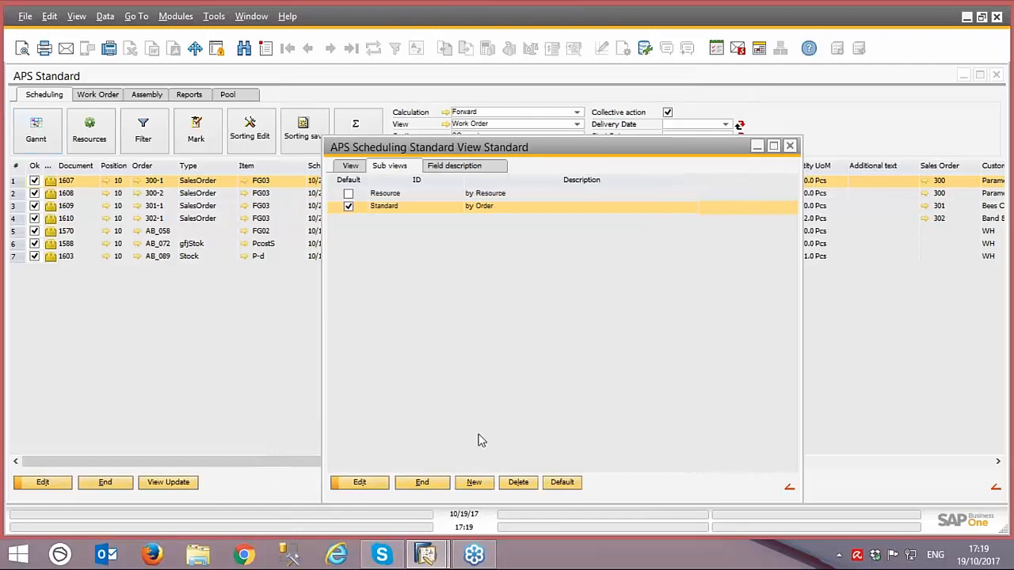
Step: Close the view settings, display the Gantt chart, and expand work order 1570 with its (10) (FG02) Sub asembly group
left_click(423, 483)
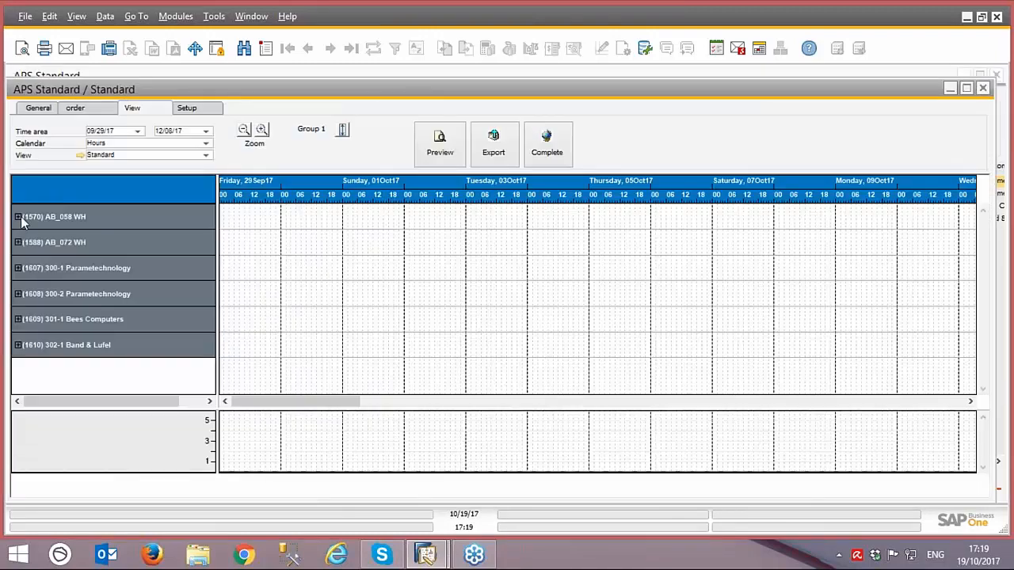
left_click(18, 217)
left_click(18, 244)
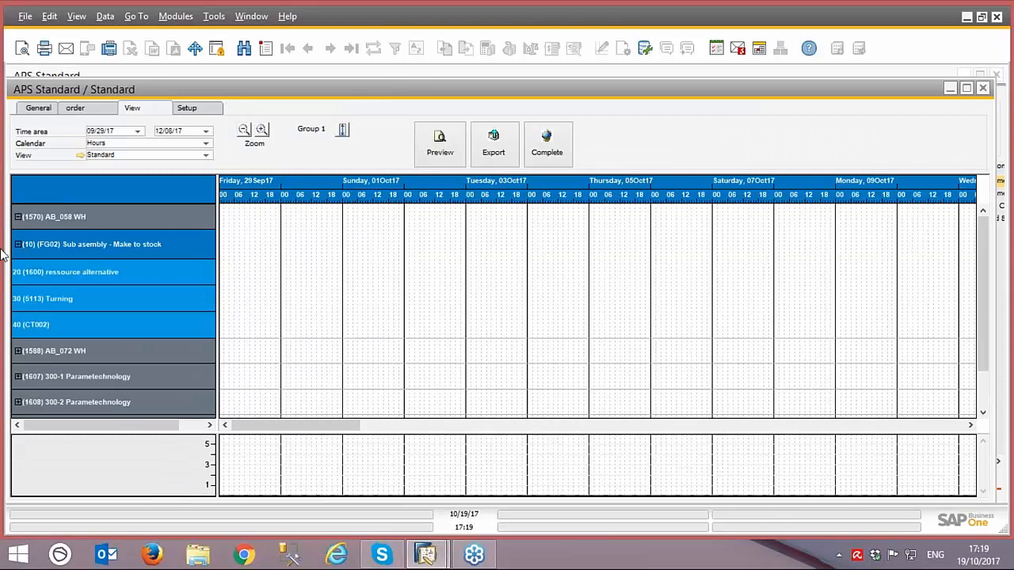
Step: Examine work order 1570's bar in the chart and its operations 20 (1600), 30 (5113) Turning and 40 (CT002)
left_click(123, 217)
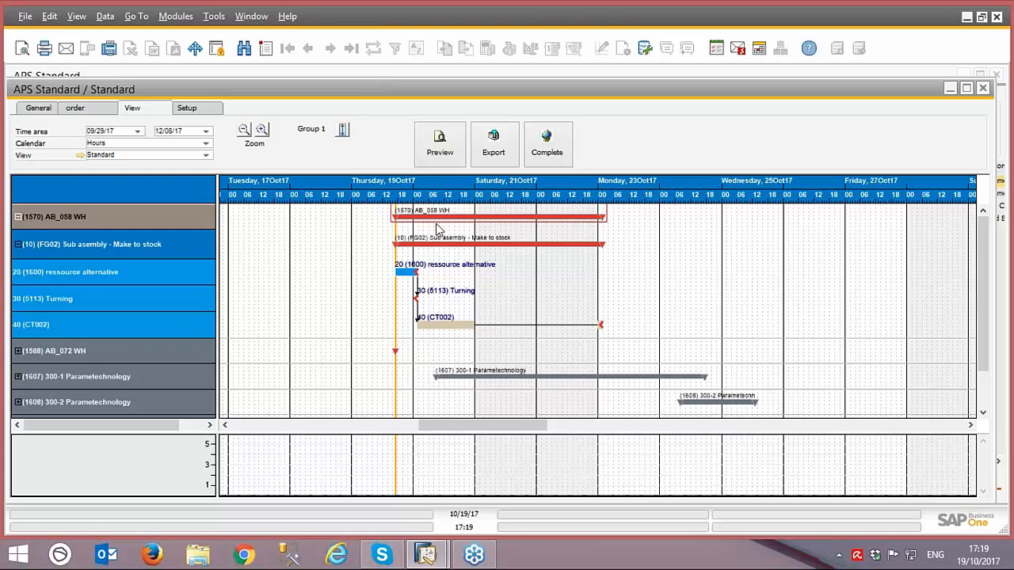
left_click(410, 273)
left_click(417, 296)
left_click(432, 323)
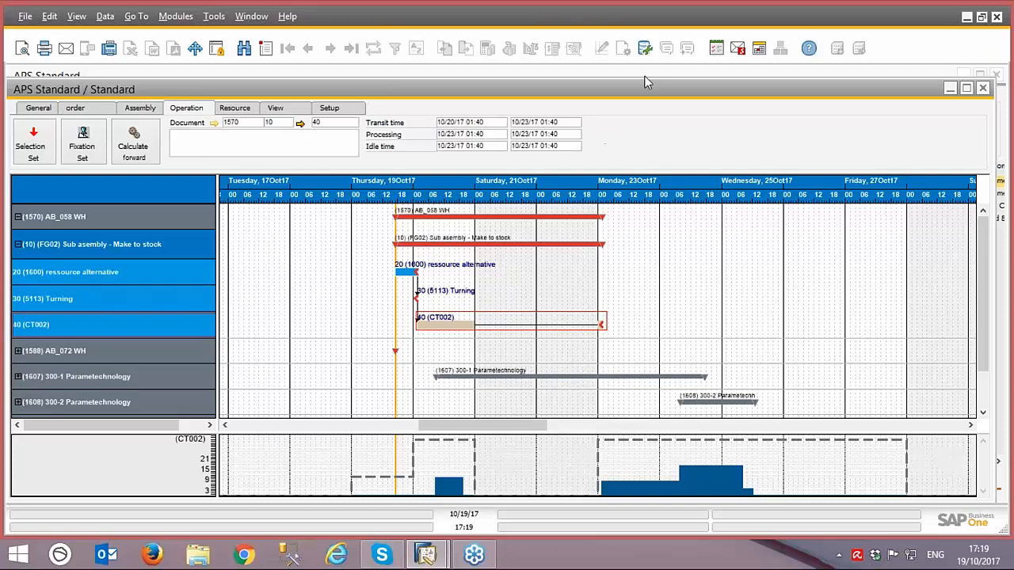
Step: Close the Gantt chart and display the list of sub views in the Work Order view's settings
left_click_drag(651, 92, 467, 154)
left_click_drag(696, 149, 610, 146)
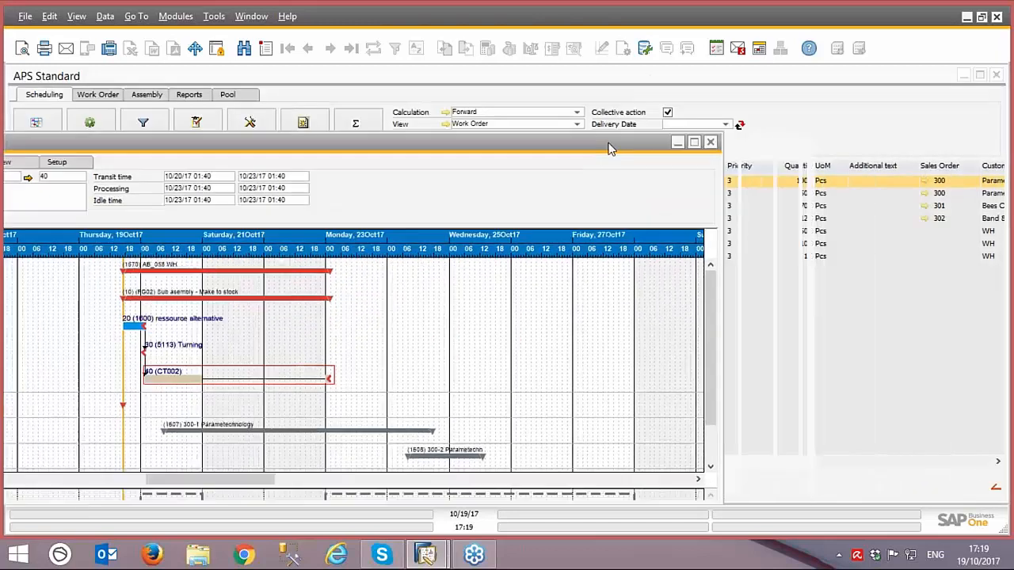
left_click(709, 143)
left_click(448, 124)
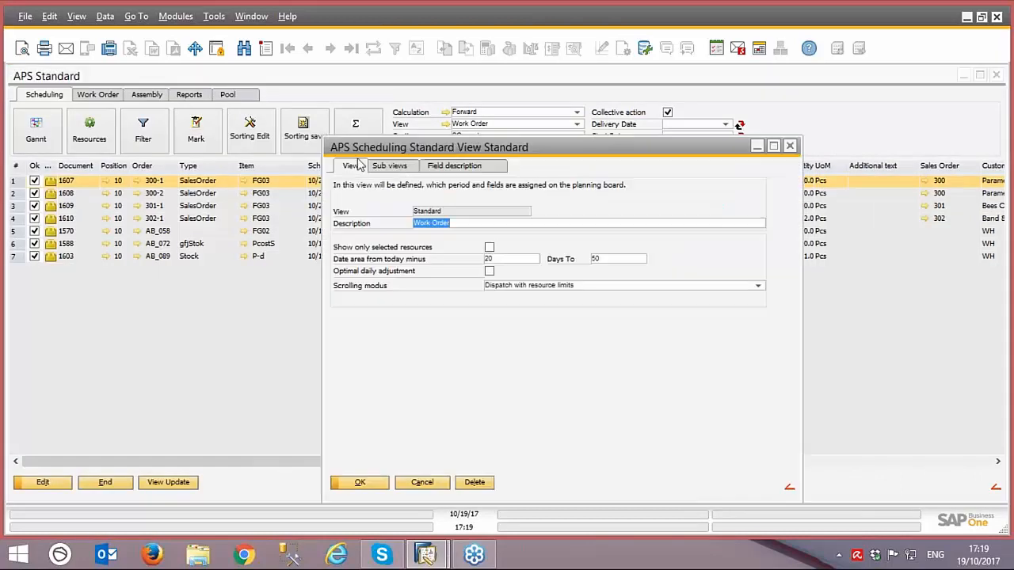
left_click(443, 165)
left_click(390, 167)
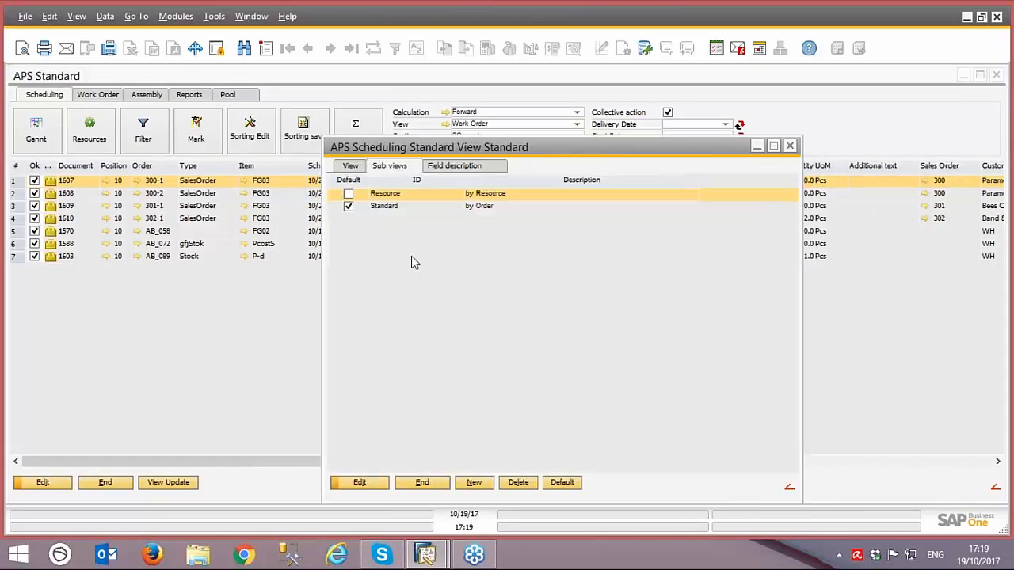
Step: Open the Standard sub view's setup, review the Designation bar choices for Column, Sum 1 and Sum 2, and cancel without changes
left_click(386, 208)
double_click(386, 207)
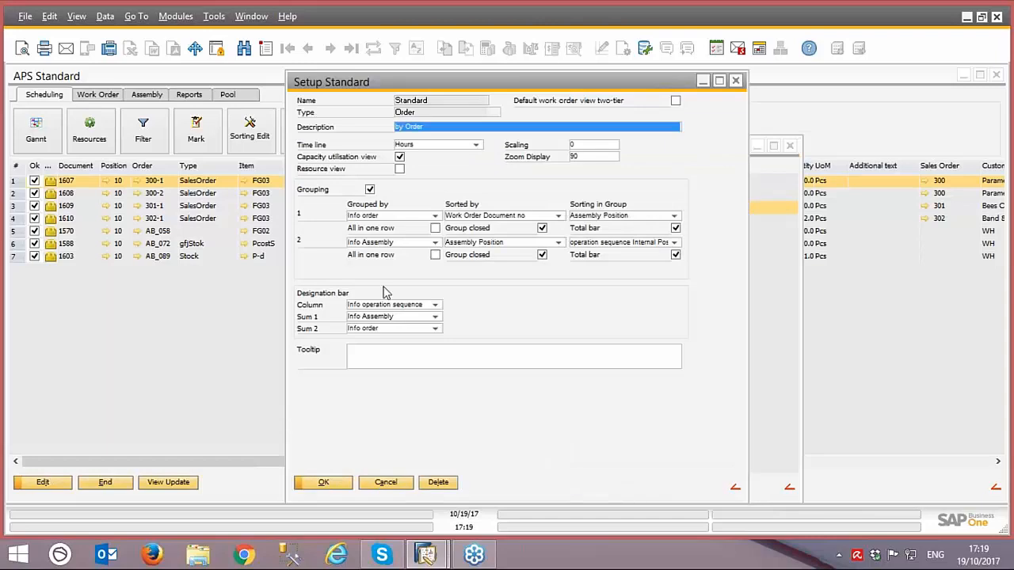
left_click(434, 329)
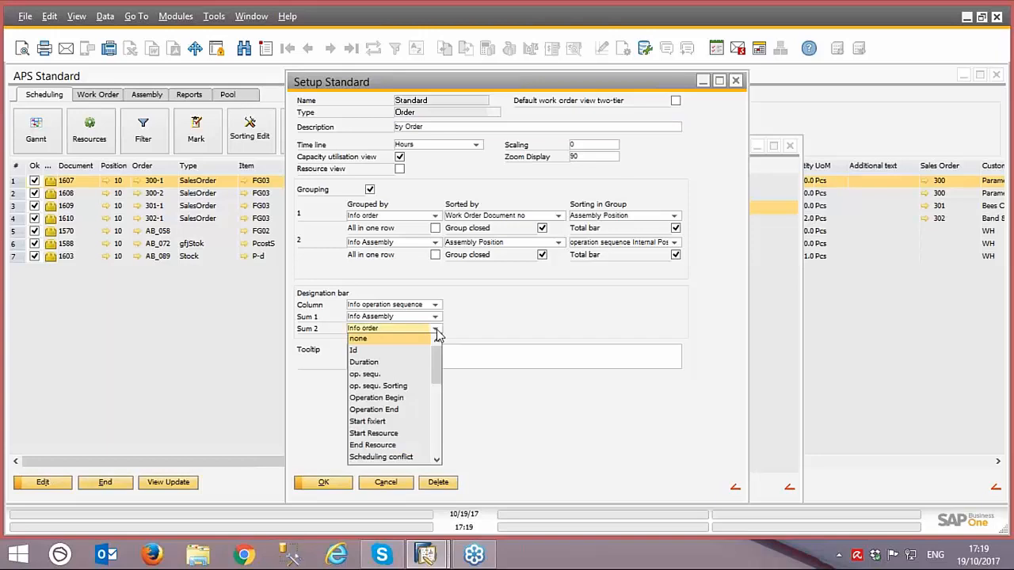
left_click(388, 329)
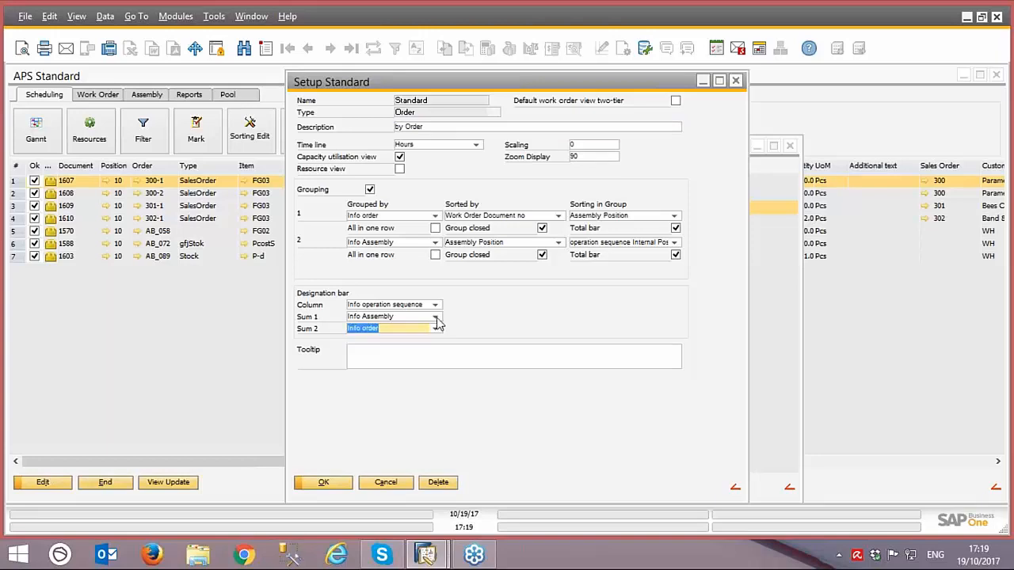
left_click(403, 318)
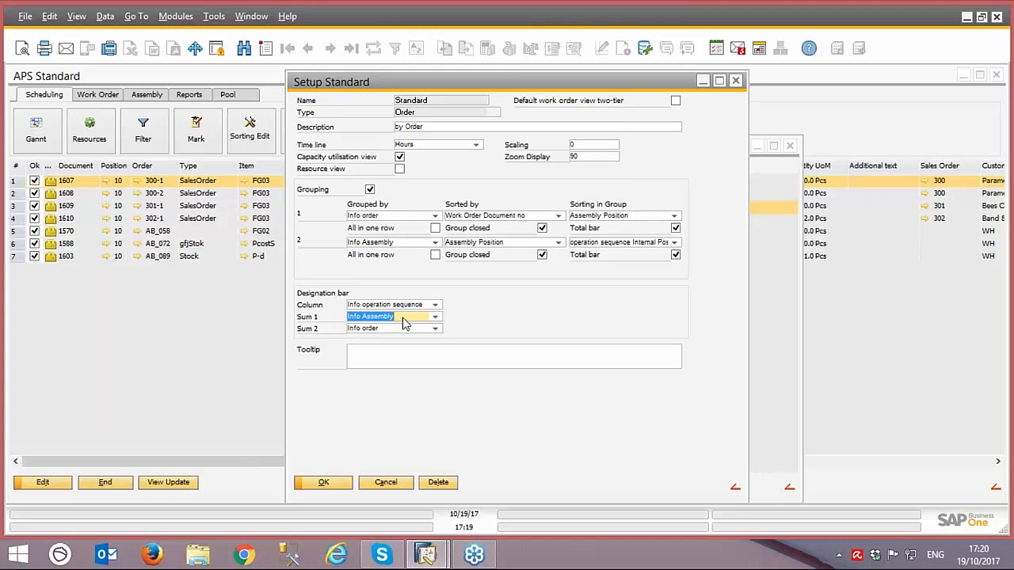
left_click(435, 305)
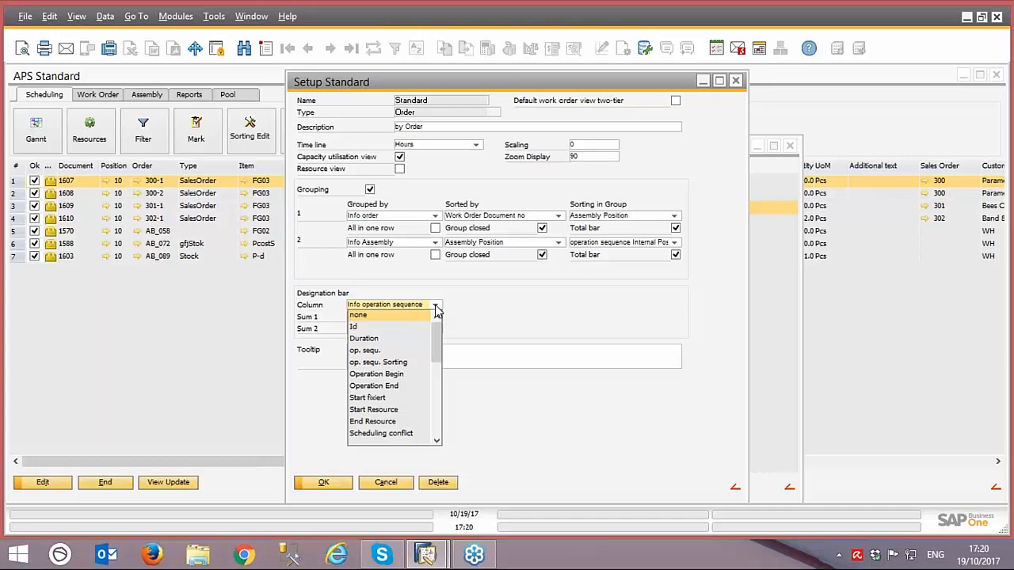
left_click(486, 319)
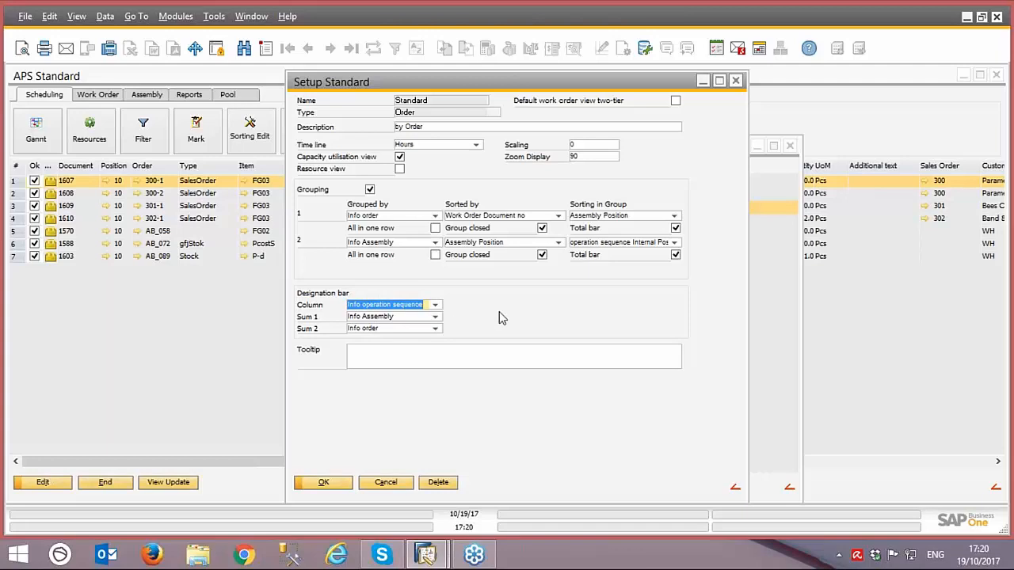
left_click(387, 483)
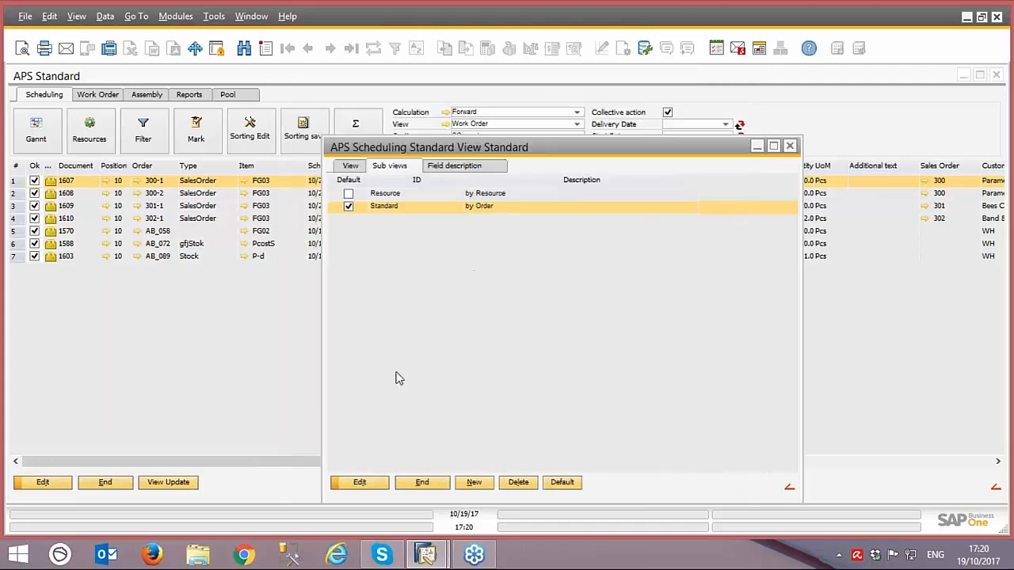
Step: Close the view settings, display the Gantt chart, expand work order 1570 to check its row labels, and close the chart
left_click(428, 484)
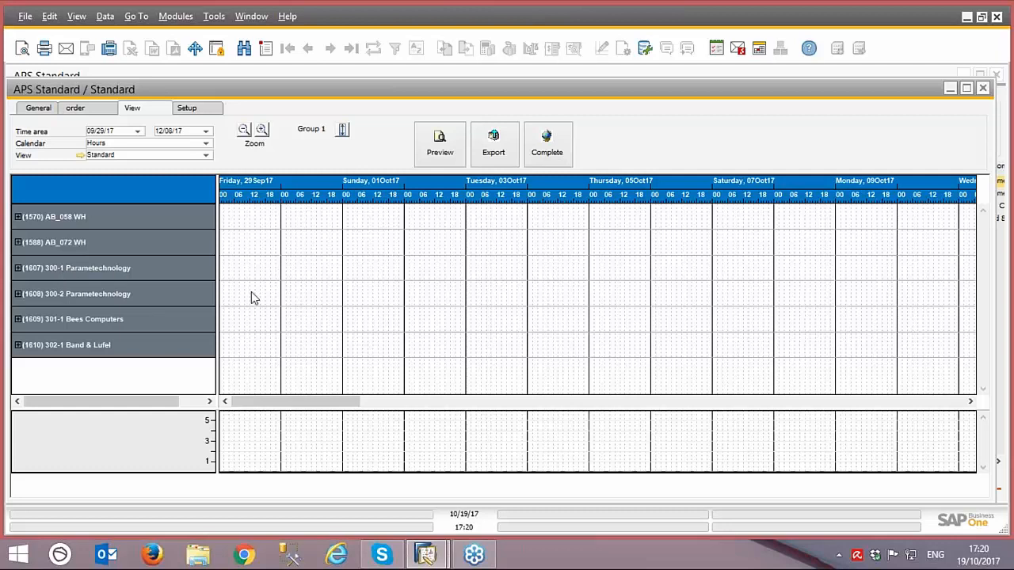
left_click(18, 217)
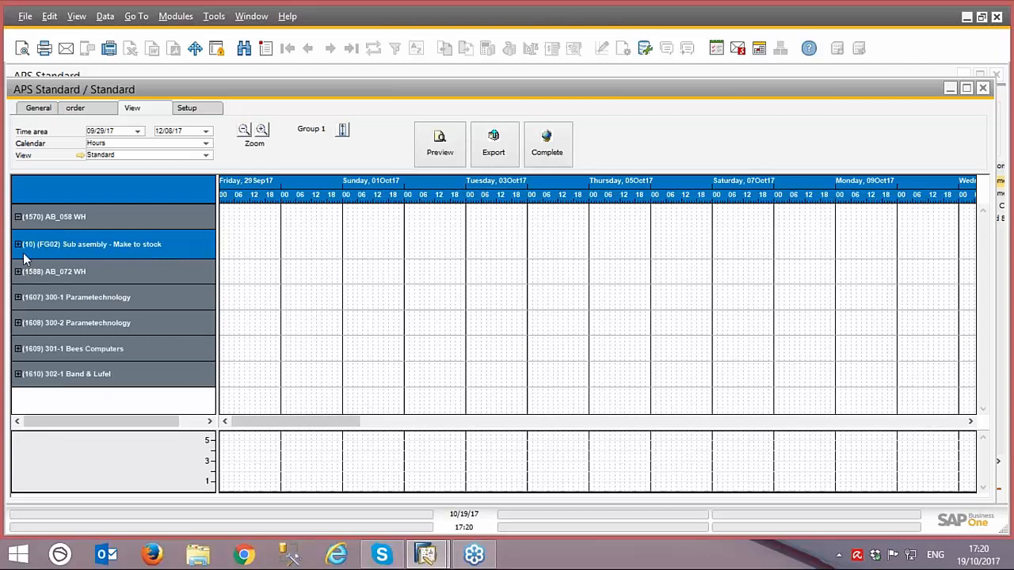
left_click_drag(666, 92, 360, 123)
left_click(676, 118)
Step: Open the Work Order view's settings and display its field description definitions
left_click(449, 136)
left_click(446, 123)
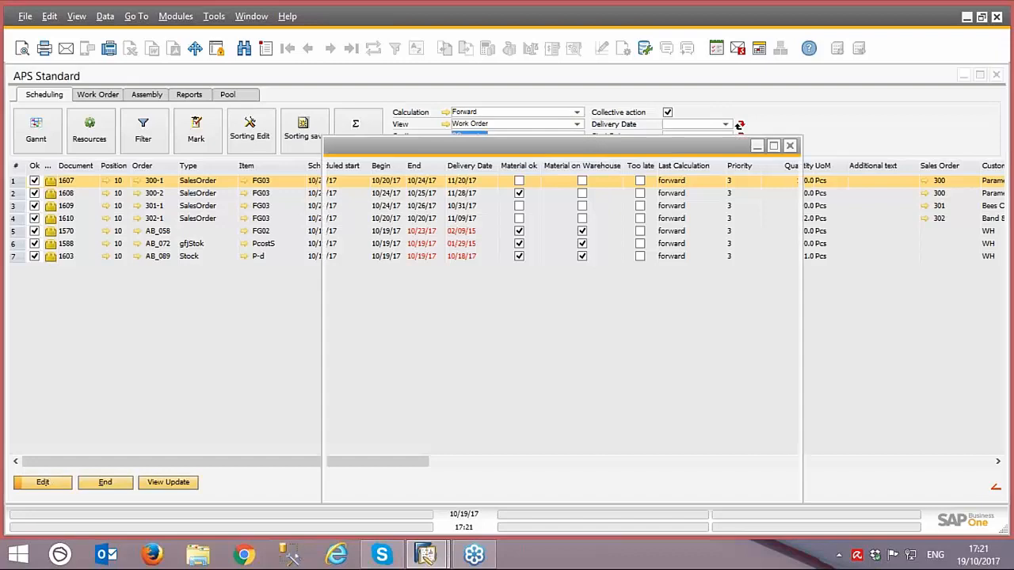
left_click_drag(454, 141, 272, 103)
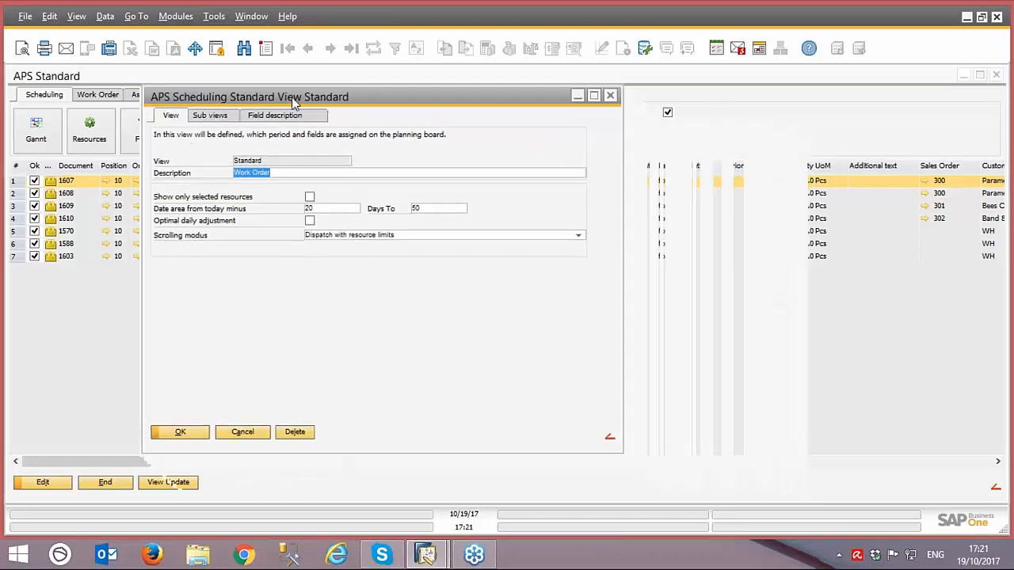
left_click(278, 116)
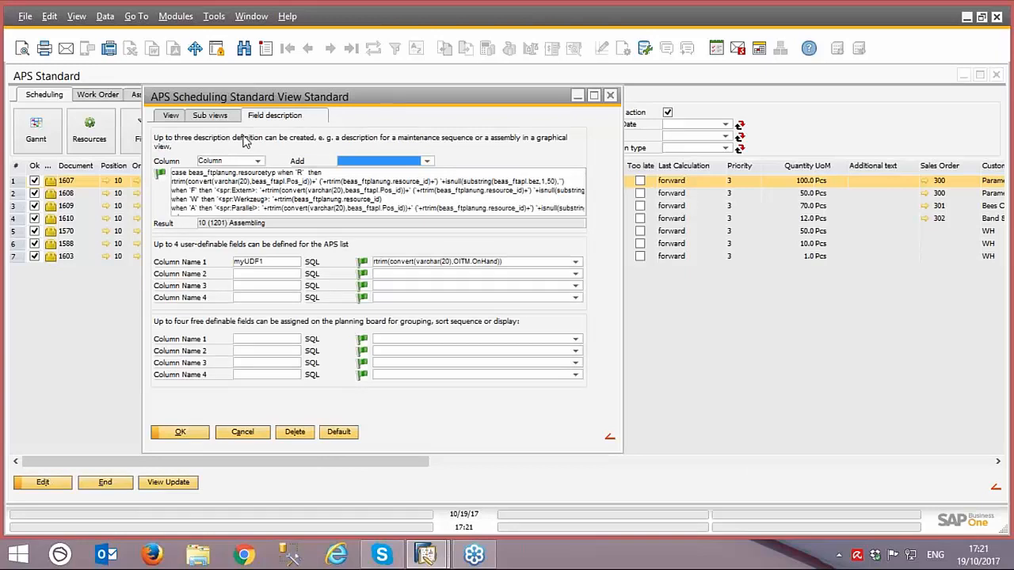
Step: Add the field beas_ftapl.nummer (barcode number) to the Sum 2 description definition
left_click(258, 162)
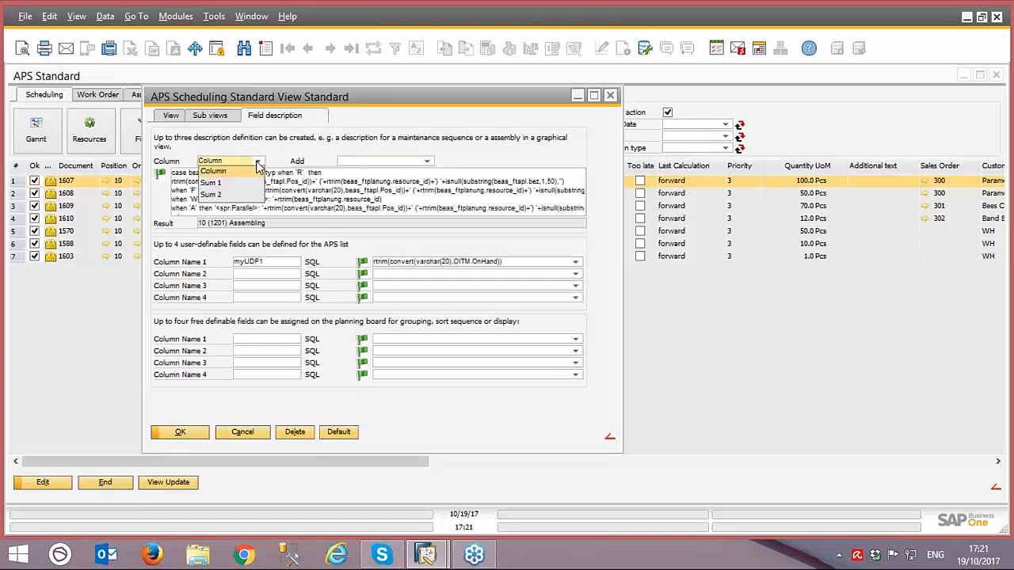
left_click(215, 196)
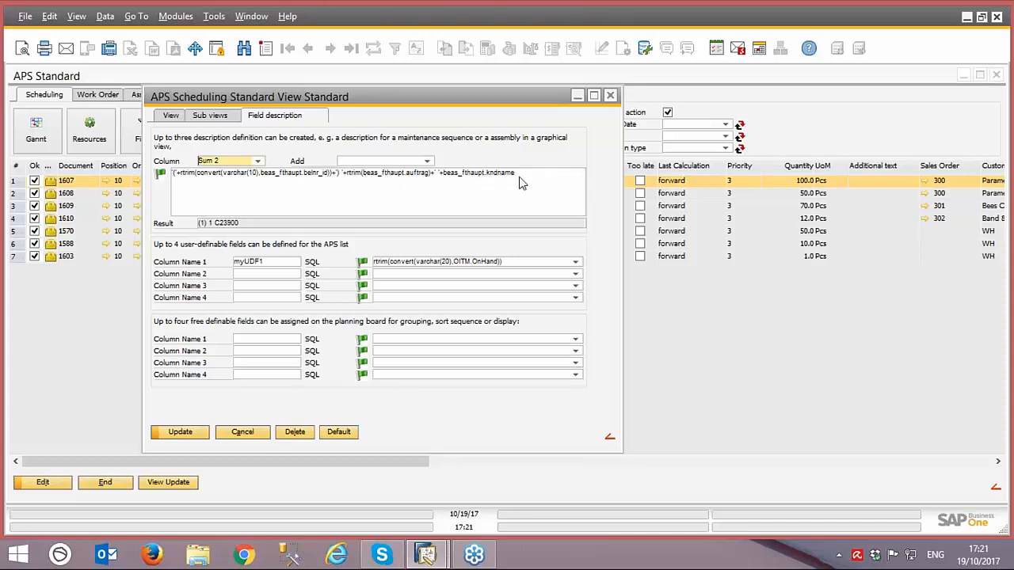
left_click(430, 162)
mouse_move(582, 181)
left_mouse_down()
mouse_move(566, 294)
mouse_move(593, 184)
left_mouse_up()
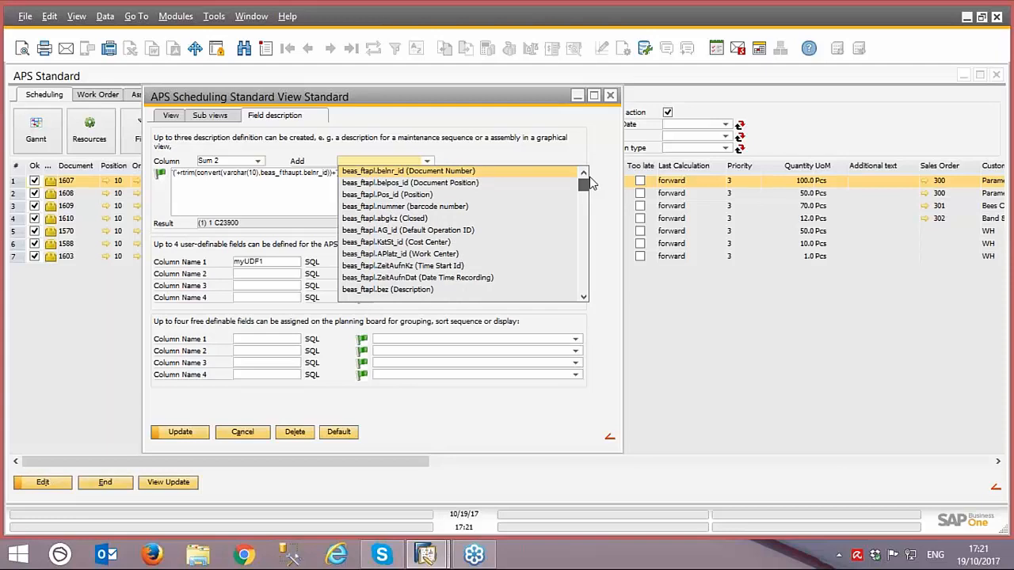
left_click_drag(590, 183, 581, 231)
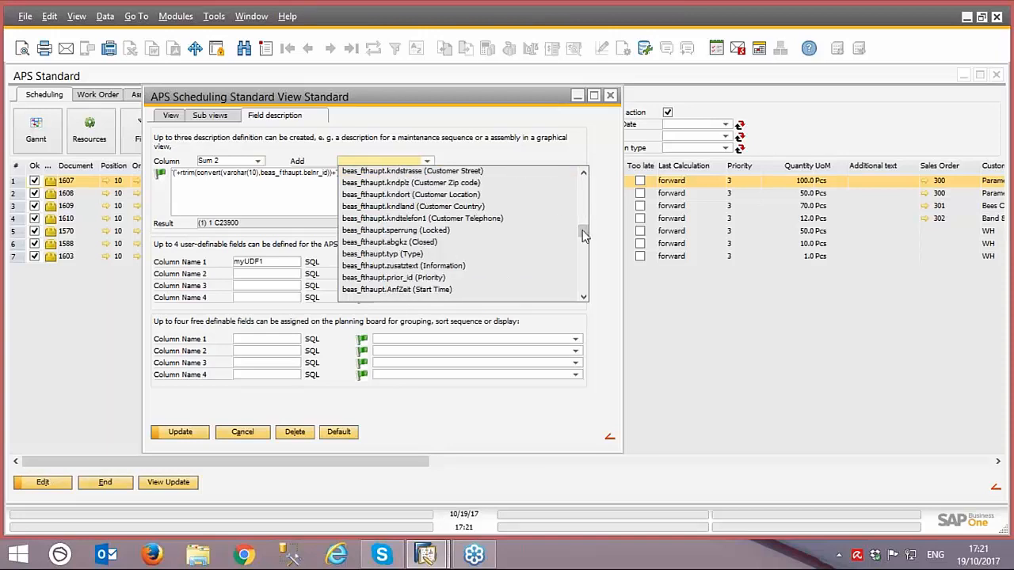
left_click_drag(582, 232, 580, 182)
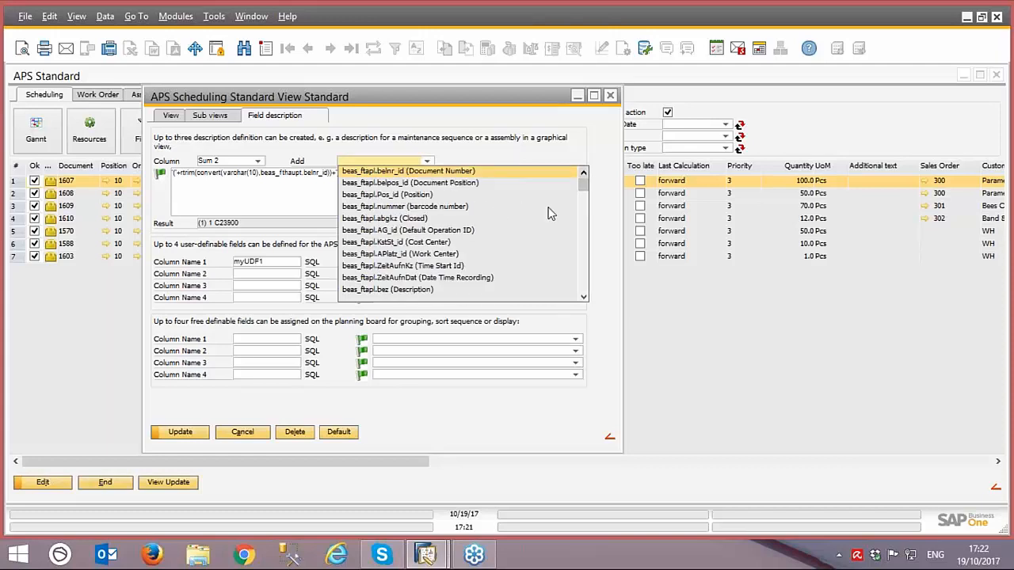
left_click(426, 207)
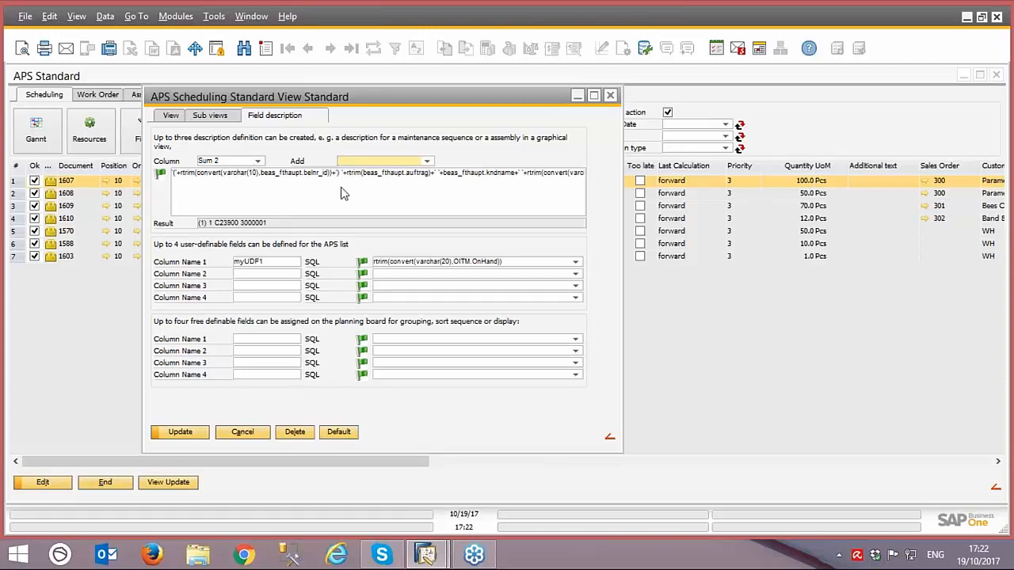
Step: Review the Sum 1 and Column description definitions, selecting the whole SQL expression of the Column definition
left_click(257, 160)
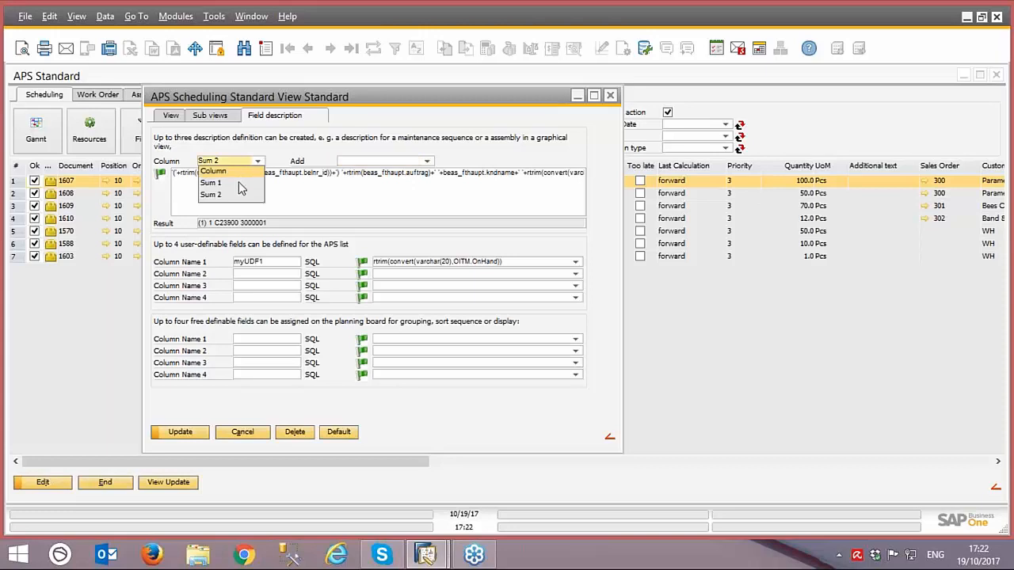
left_click(239, 183)
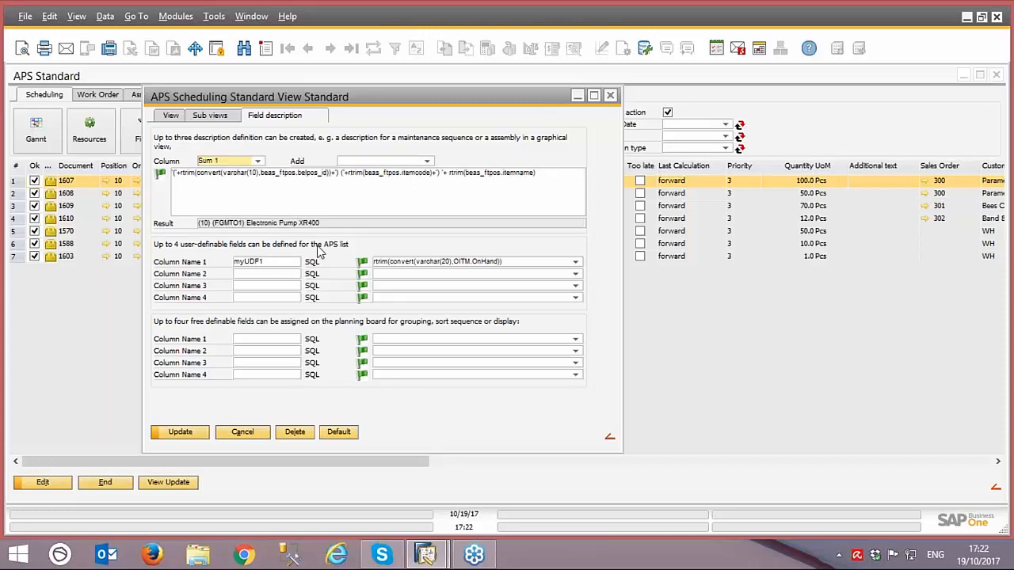
left_click(258, 161)
left_click(255, 173)
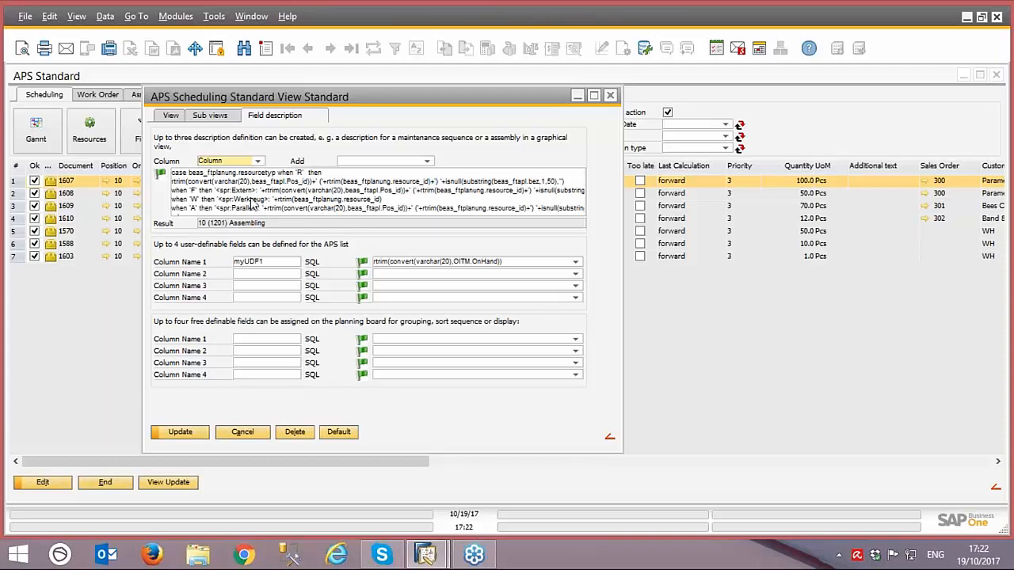
key("ctrl+a")
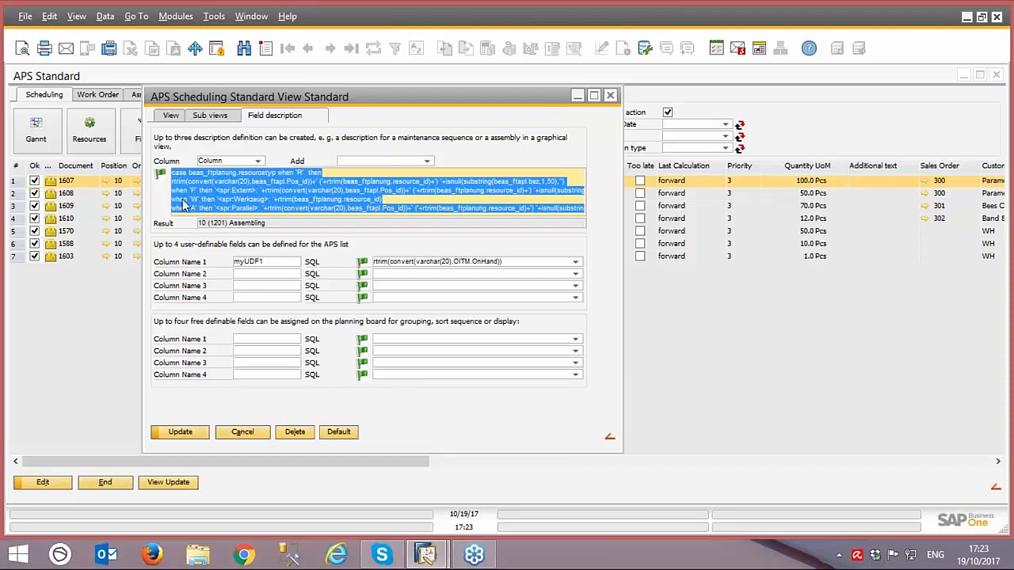
Step: Return to the sub views, check the Standard sub view's Designation bar setup again, and cancel
left_click(224, 114)
left_click(211, 157)
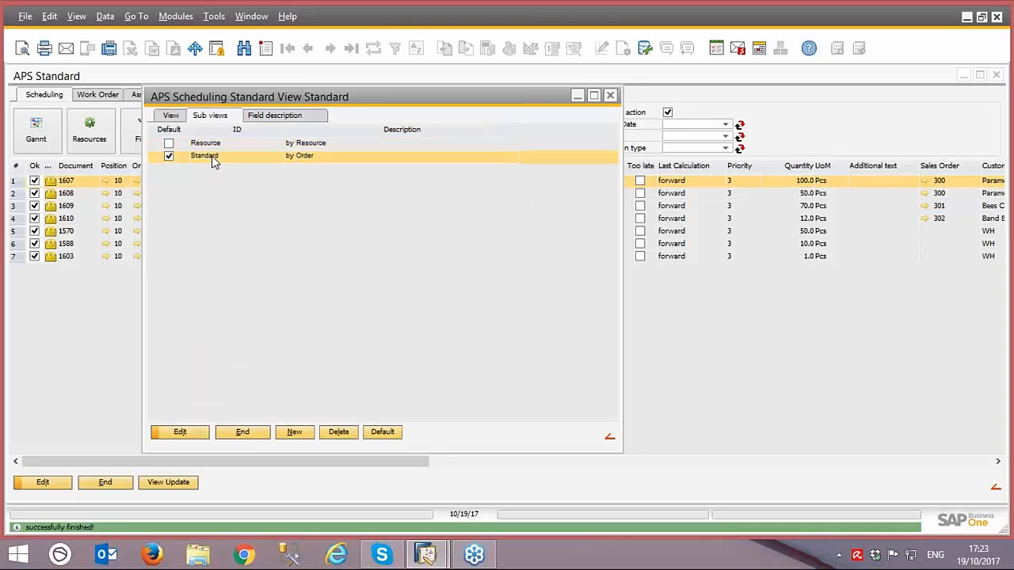
double_click(207, 156)
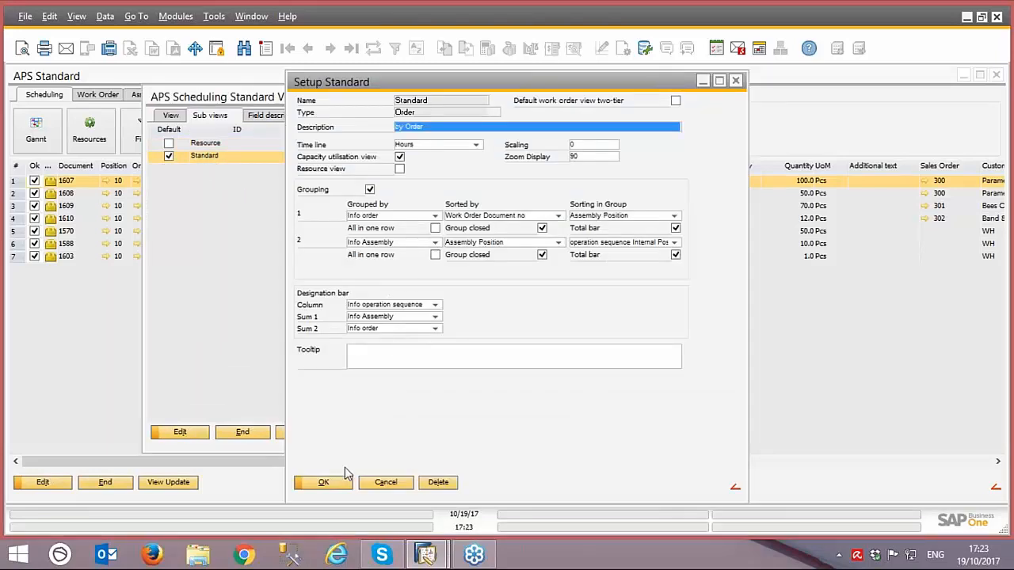
left_click(370, 486)
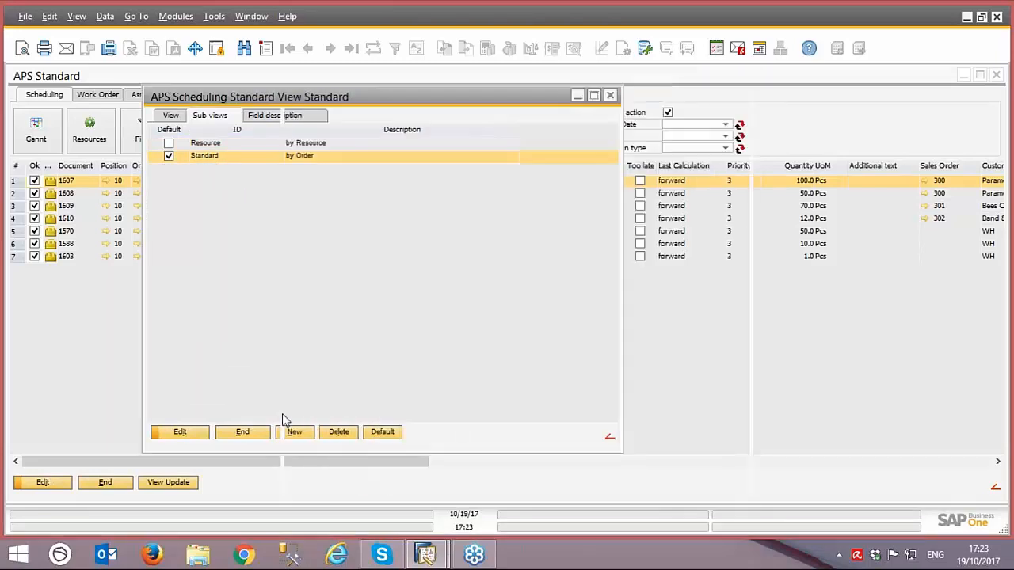
Step: Close the view settings and the Standard schedule, and open the Order planning area (By customer order)
left_click(242, 433)
left_click(105, 483)
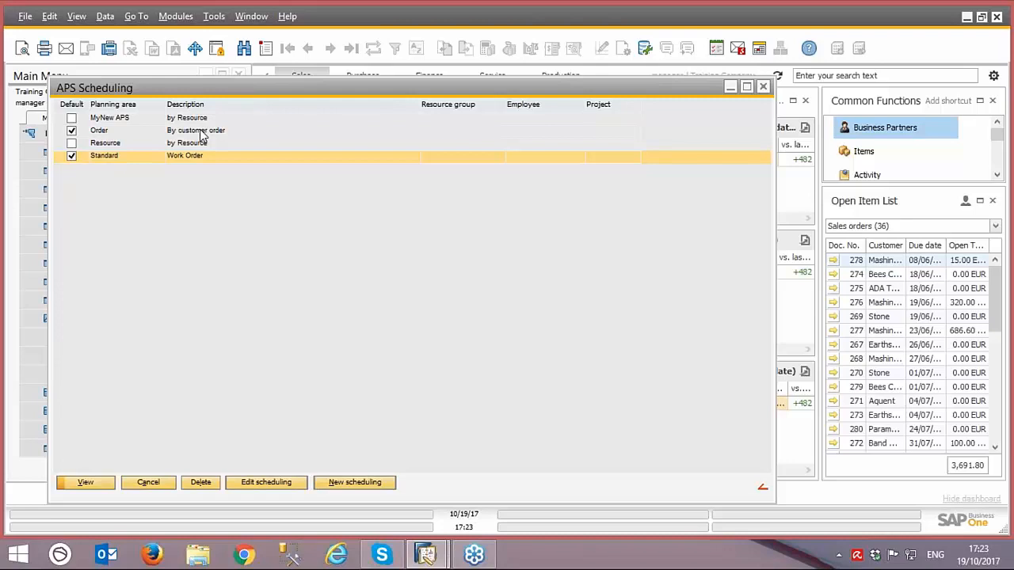
left_click(201, 135)
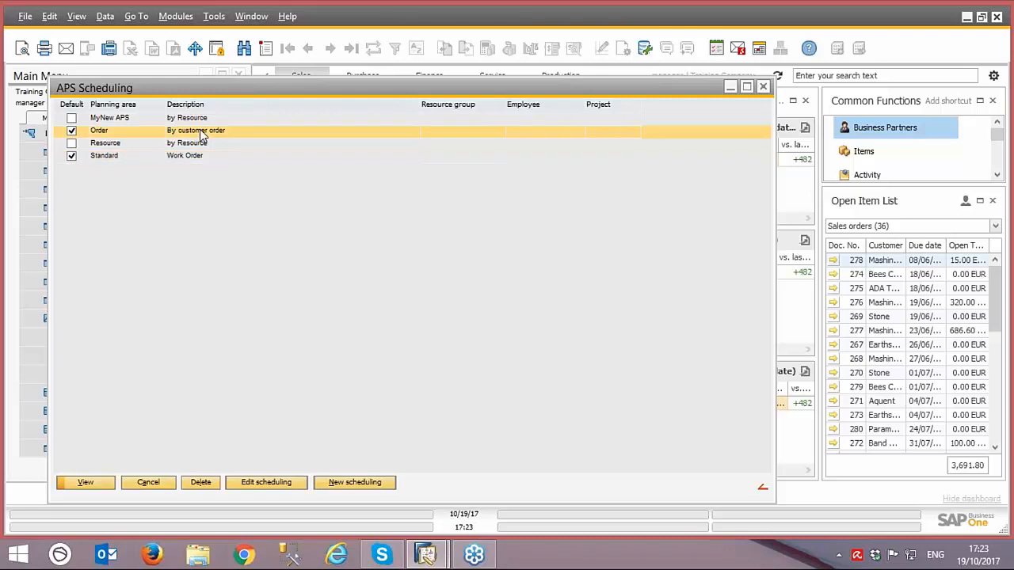
double_click(201, 134)
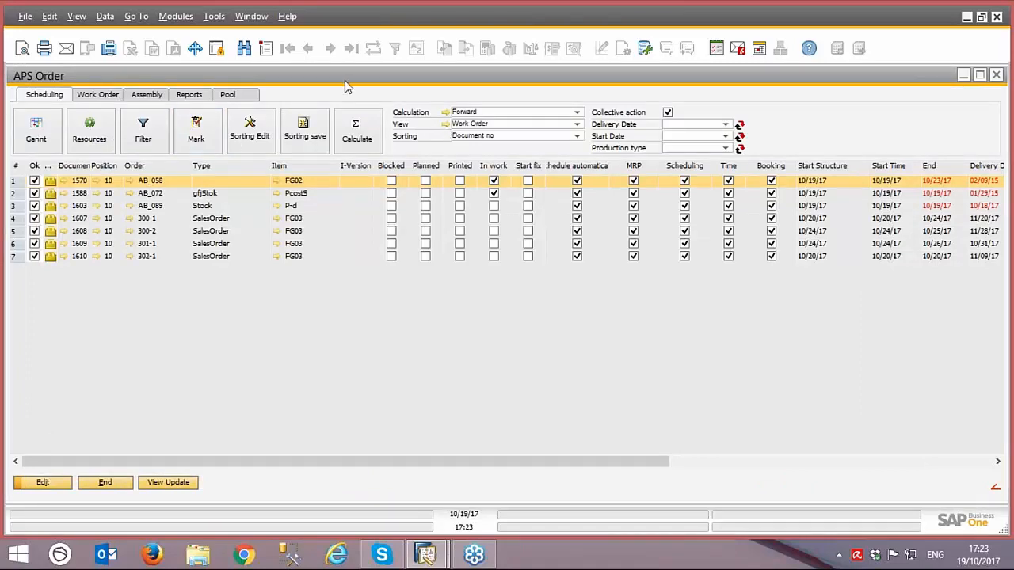
Step: Move the Order schedule window to check the planning area list, and display the sub views in its Work Order view's settings
left_click_drag(344, 80, 389, 184)
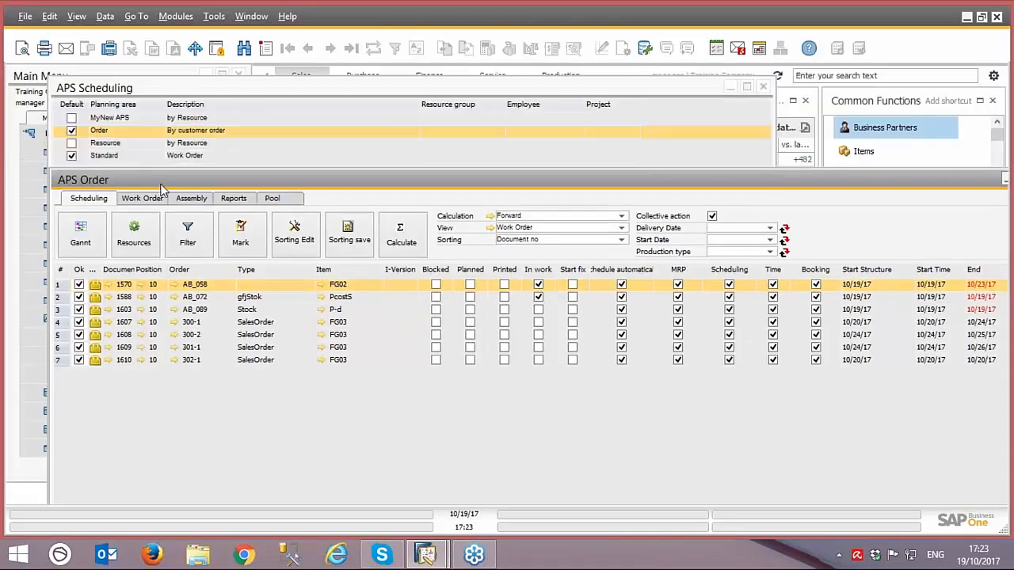
left_click_drag(170, 185, 126, 123)
double_click(126, 123)
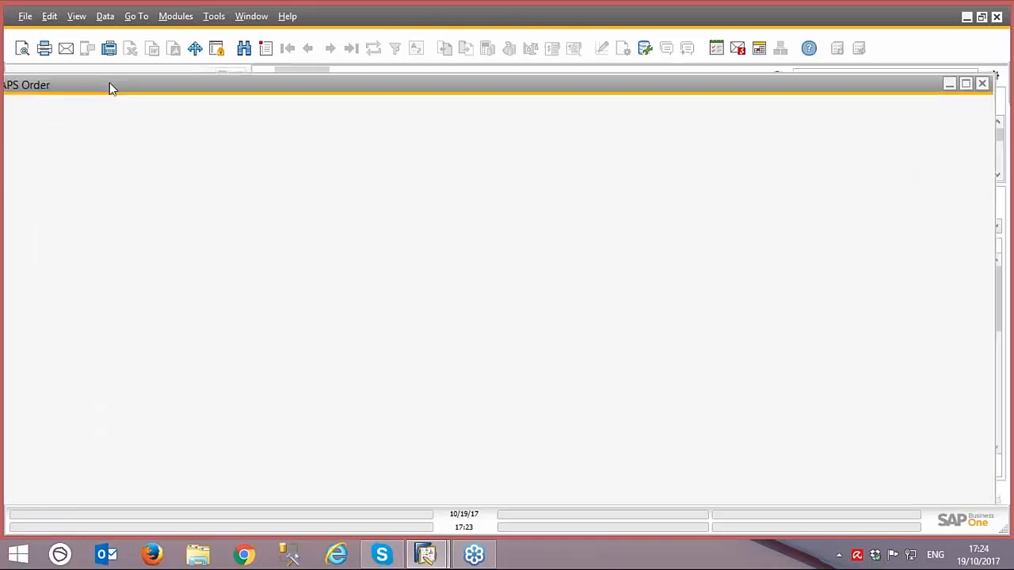
double_click(447, 125)
left_click(224, 116)
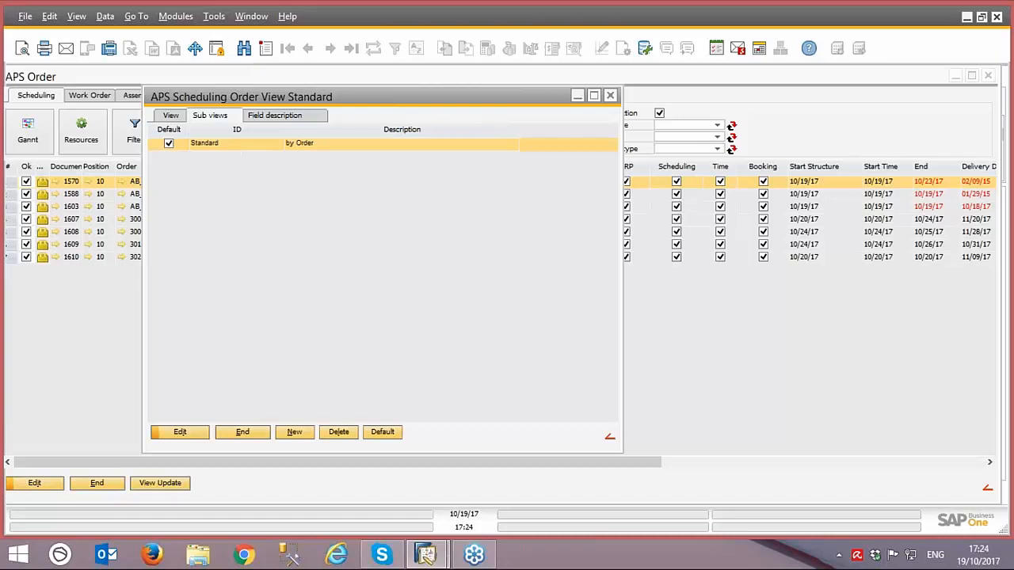
Step: Open the Order schedule's Standard sub view setup and examine the Sum 2, Sum 1 and Column entries of its Designation bar
double_click(234, 150)
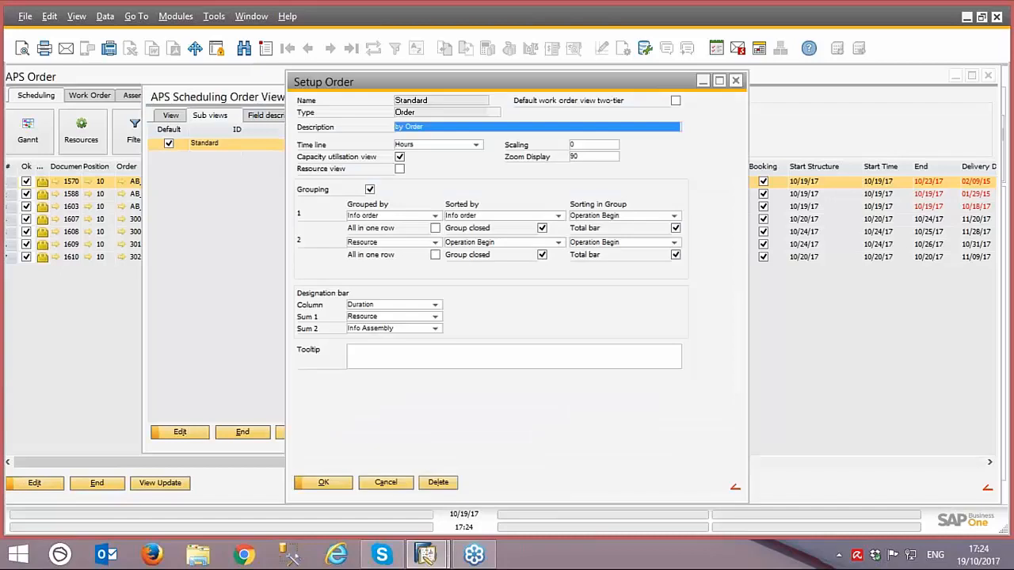
left_click(388, 331)
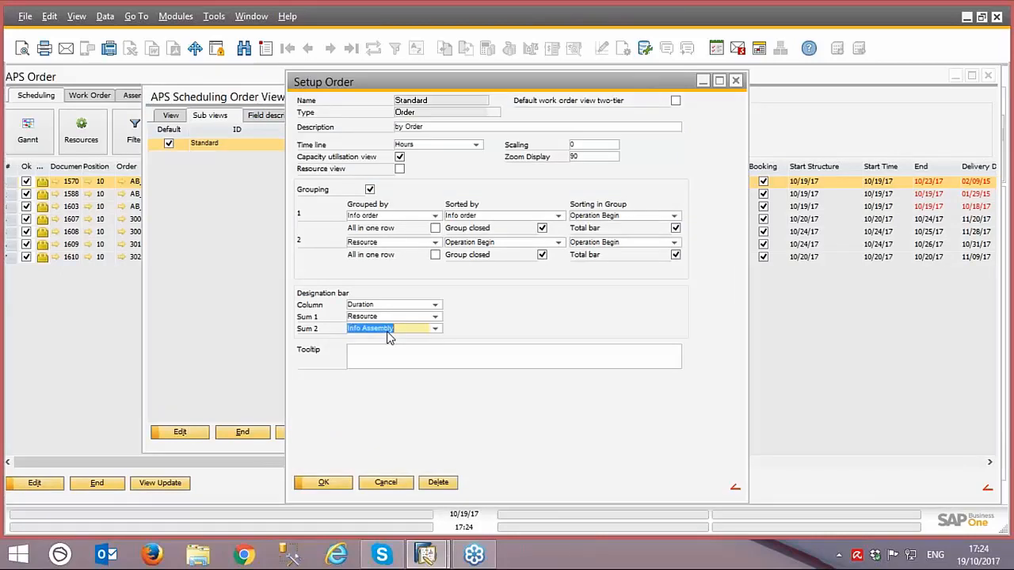
left_click(371, 317)
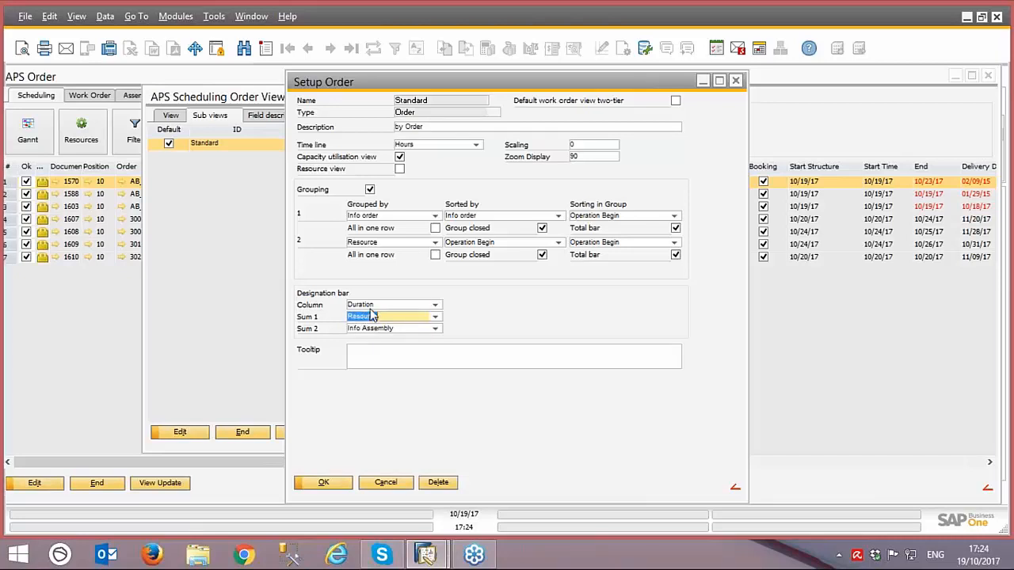
left_click(369, 305)
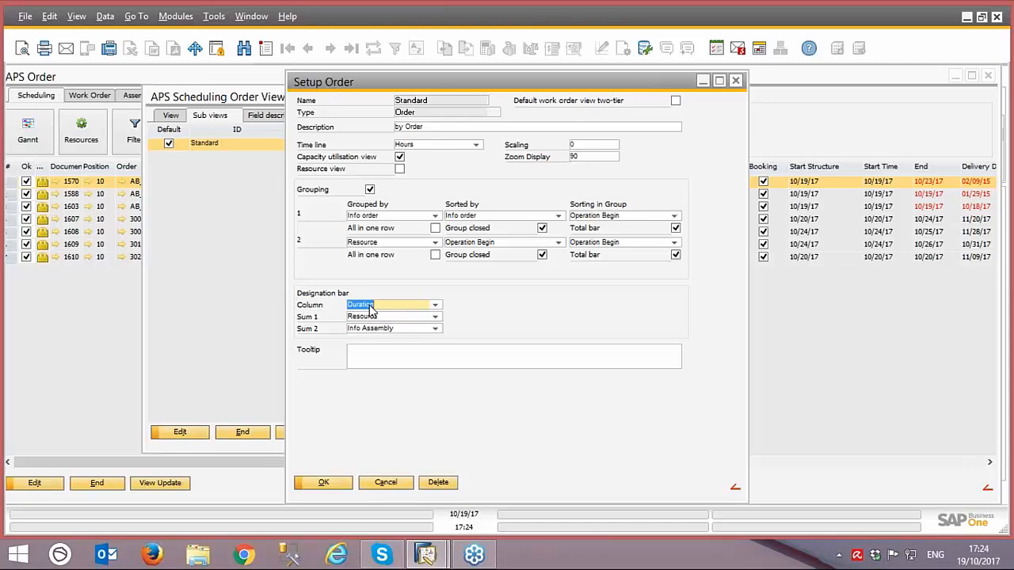
Step: Cancel the sub view setup and examine the Sum 2, Sum 1 and Column definitions in the Order view's field descriptions, closing them without saving
left_click(398, 485)
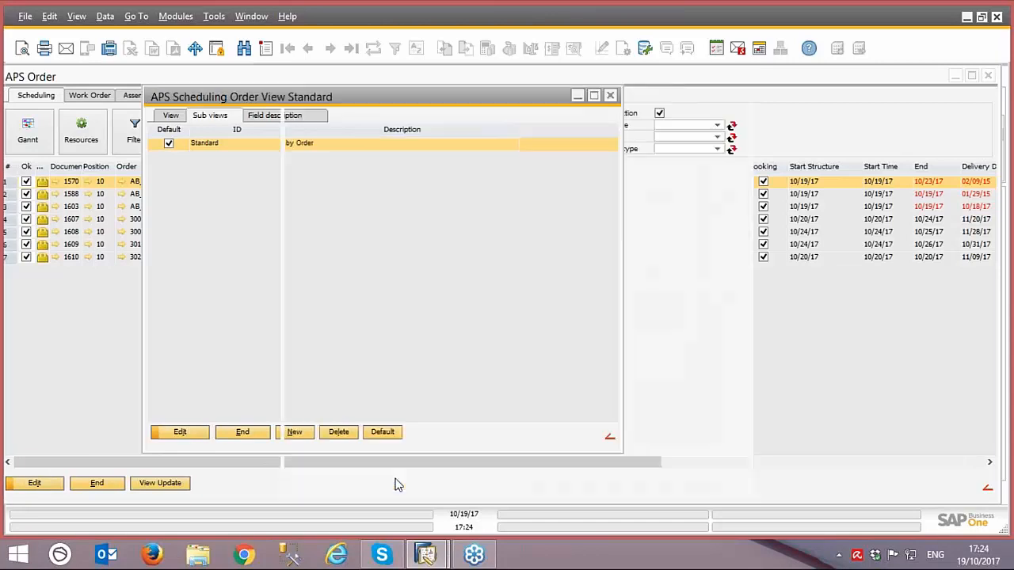
left_click(284, 117)
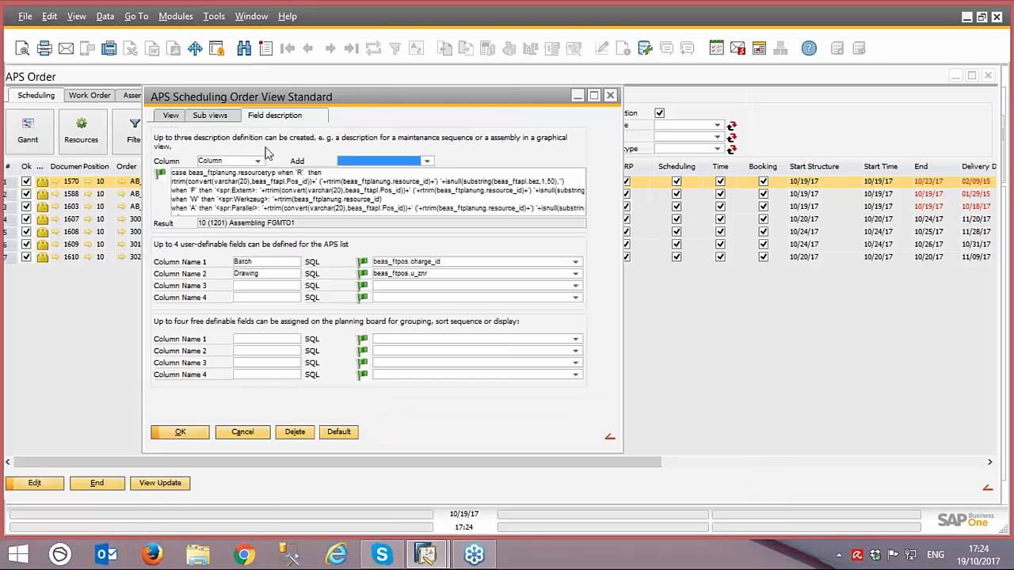
left_click(257, 161)
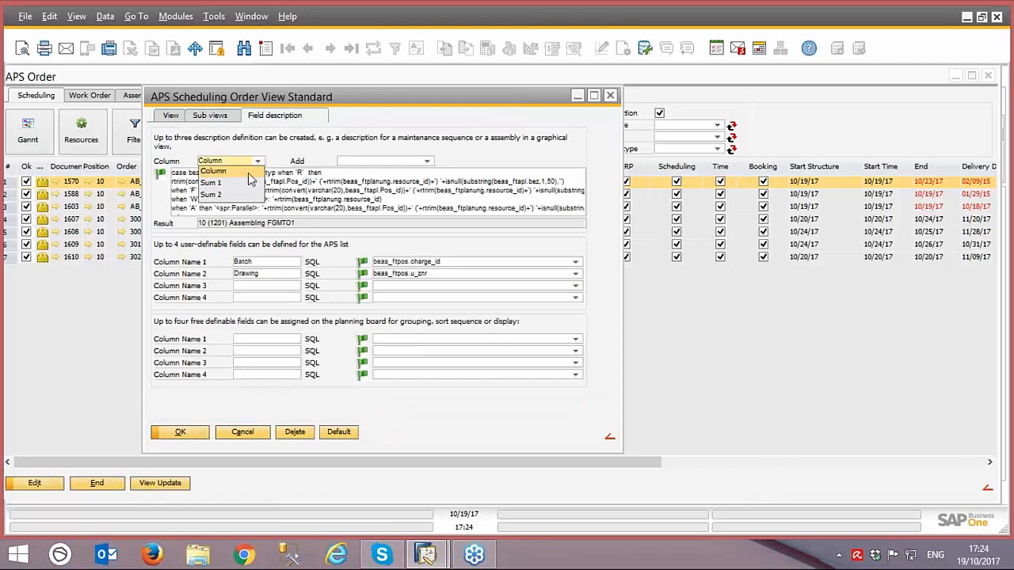
left_click(212, 194)
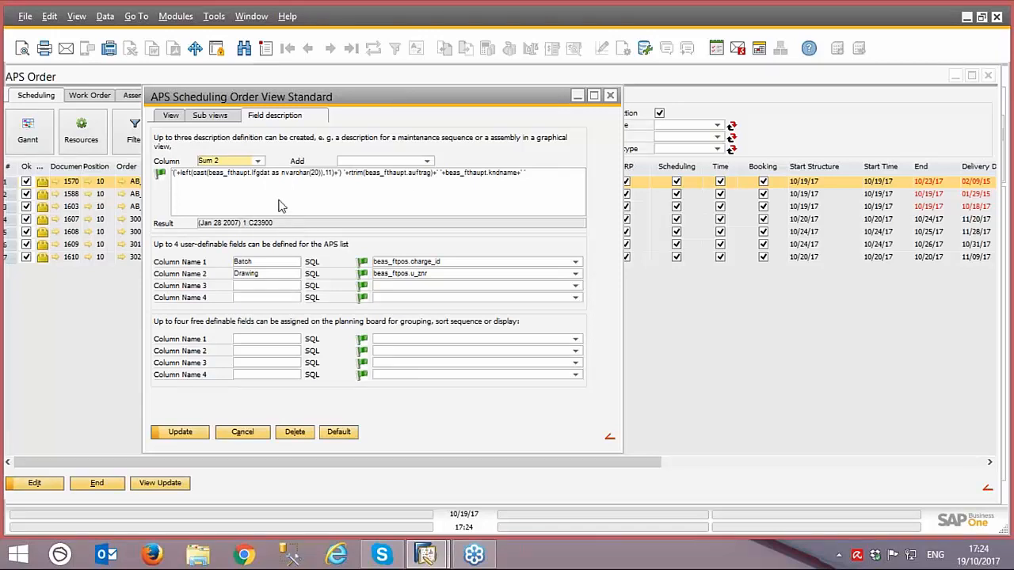
left_click(260, 161)
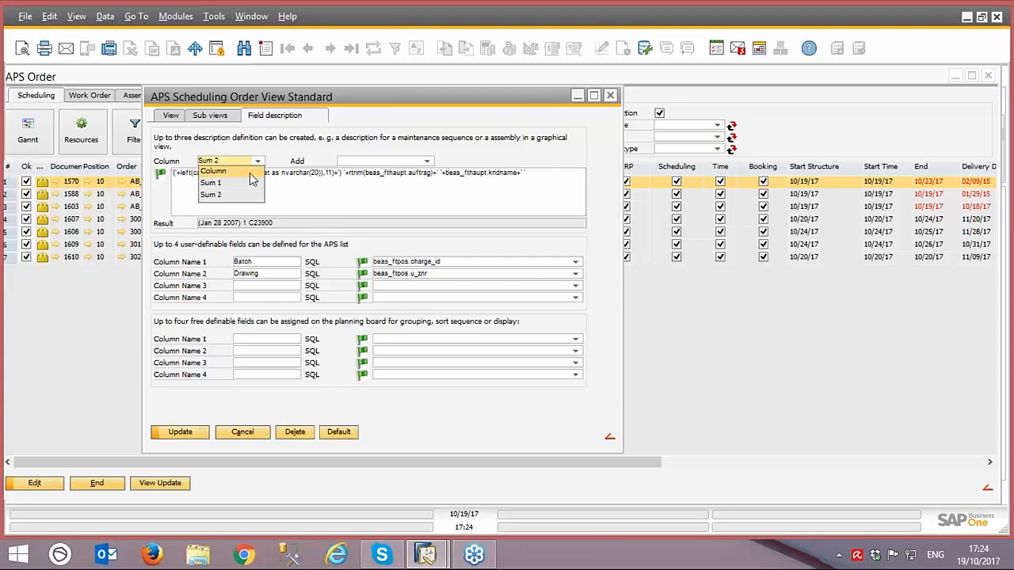
left_click(238, 192)
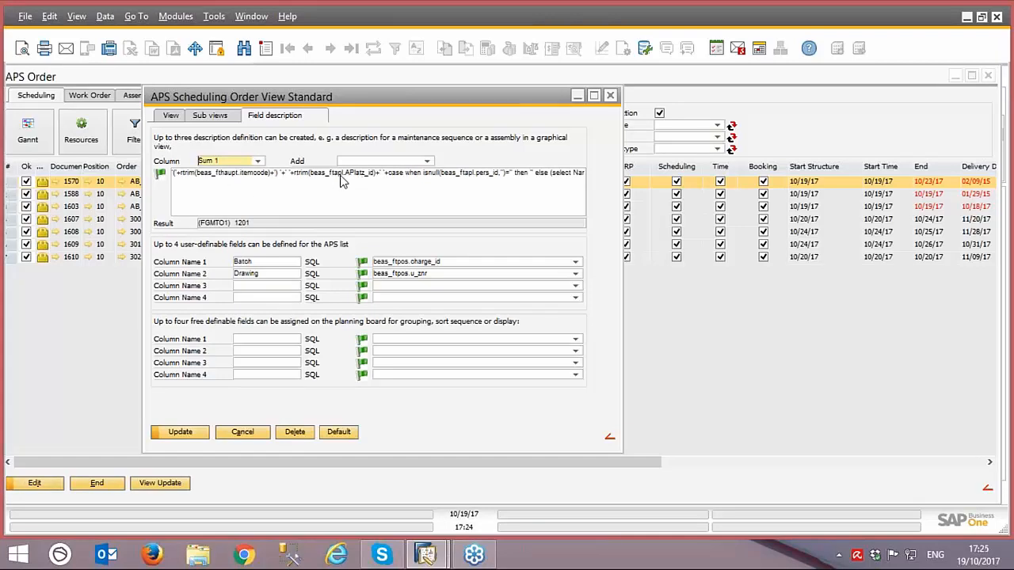
left_click(257, 161)
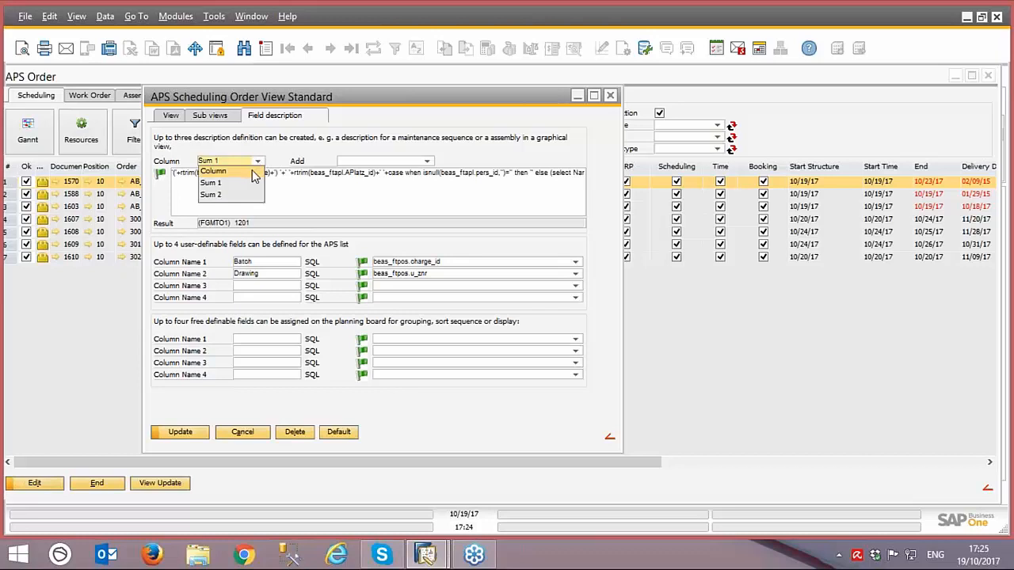
left_click(253, 179)
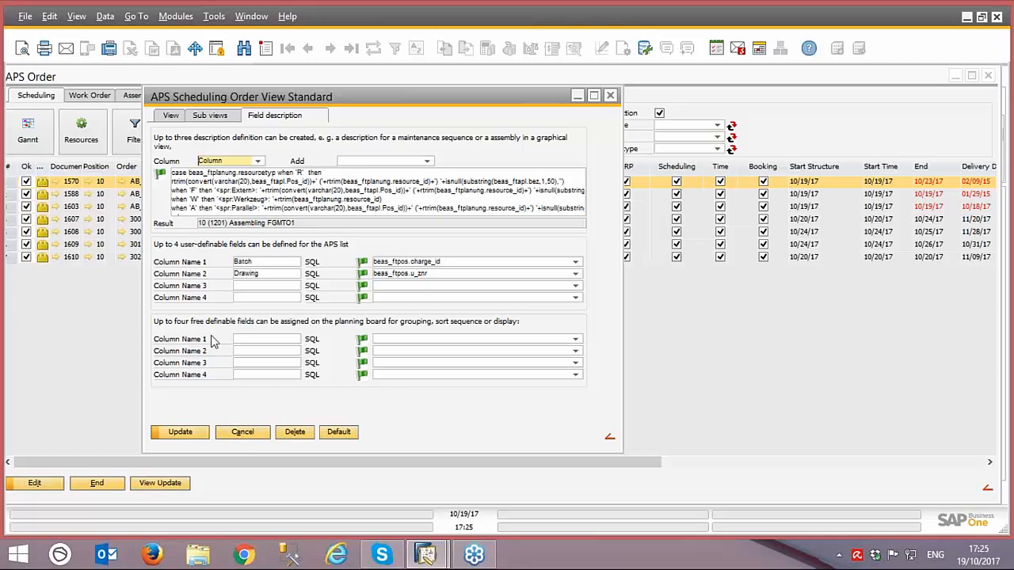
left_click(236, 434)
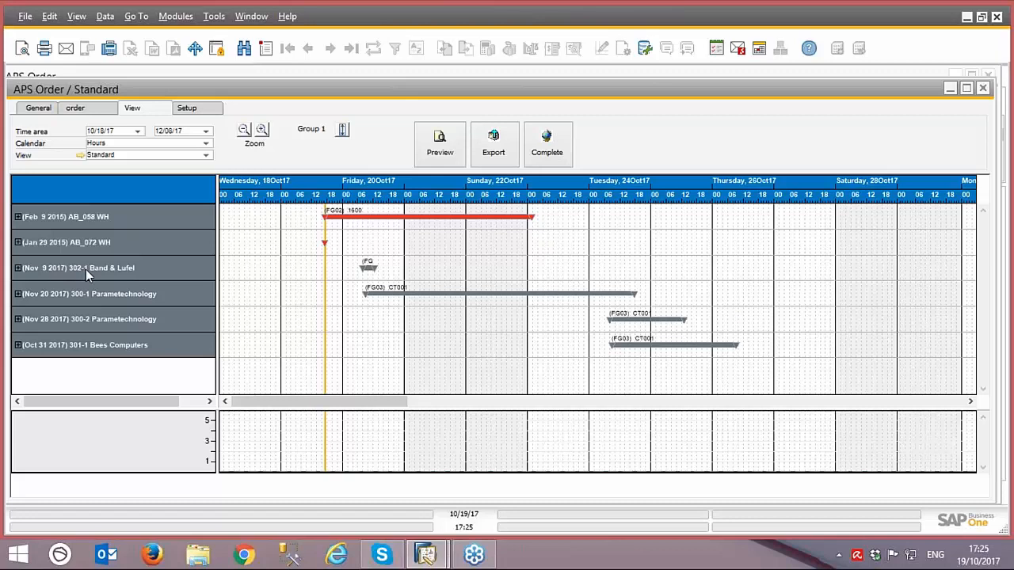
Step: Expand the Nov 20 2017 Parametechnology order and its CT001 resource in the Gantt chart to examine the operations, and collapse both
left_click(369, 266)
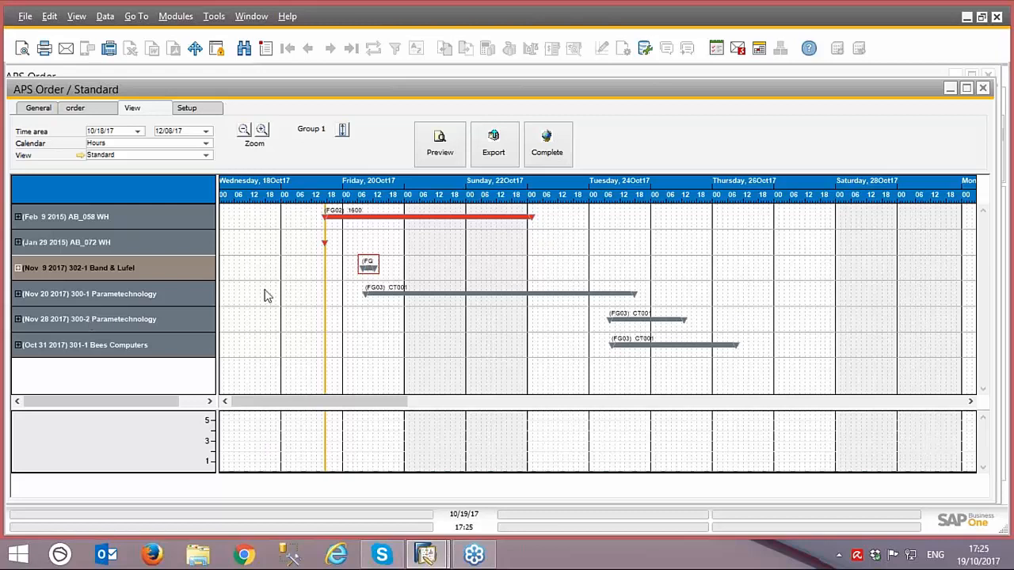
left_click(116, 295)
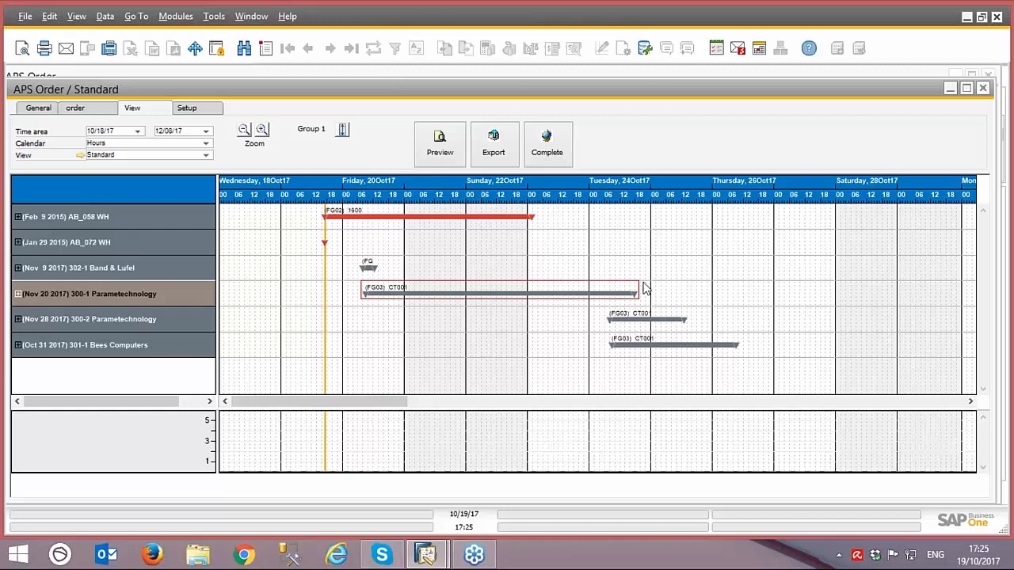
left_click(18, 294)
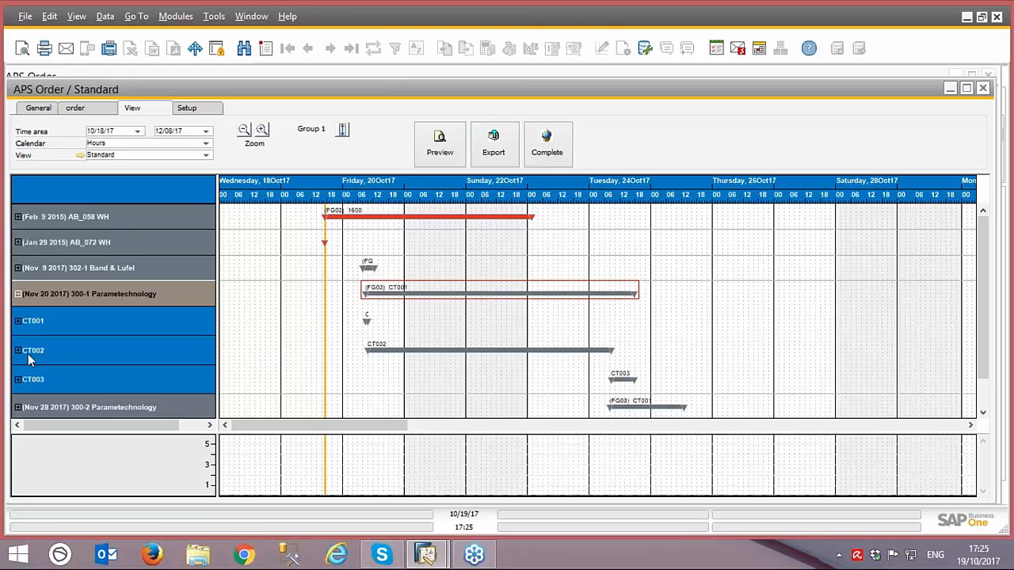
left_click(18, 321)
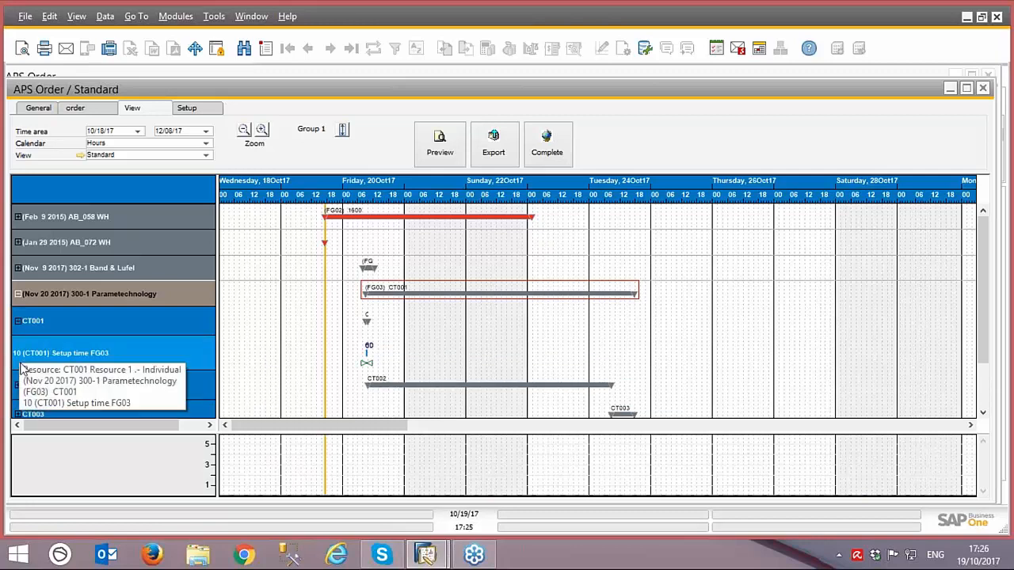
left_click(19, 321)
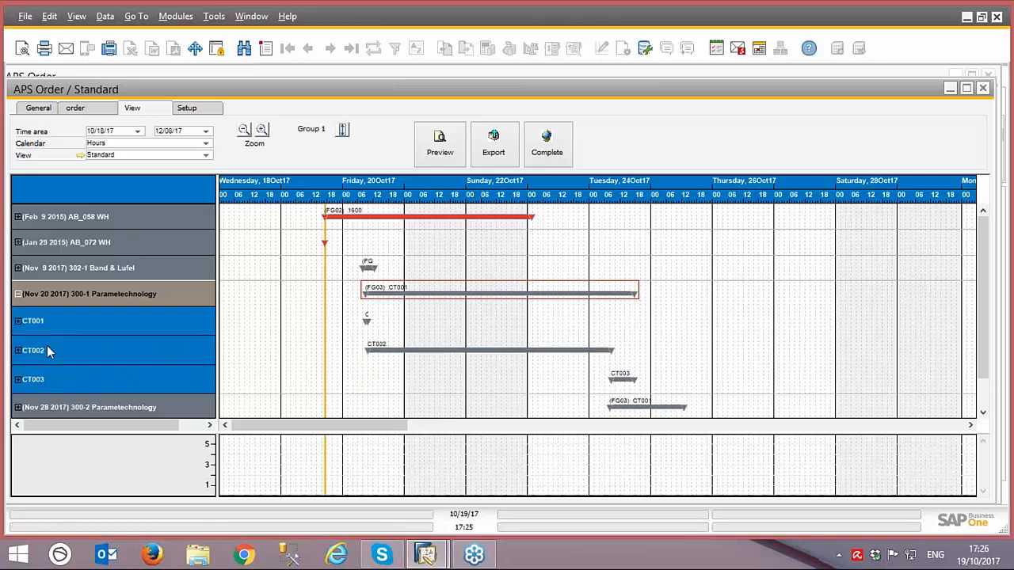
left_click(18, 321)
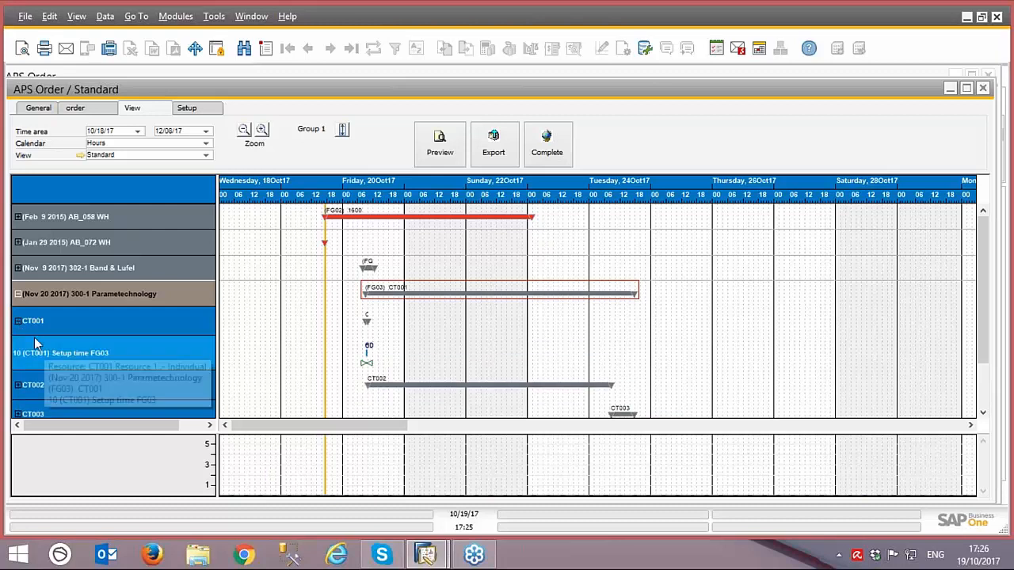
left_click(18, 321)
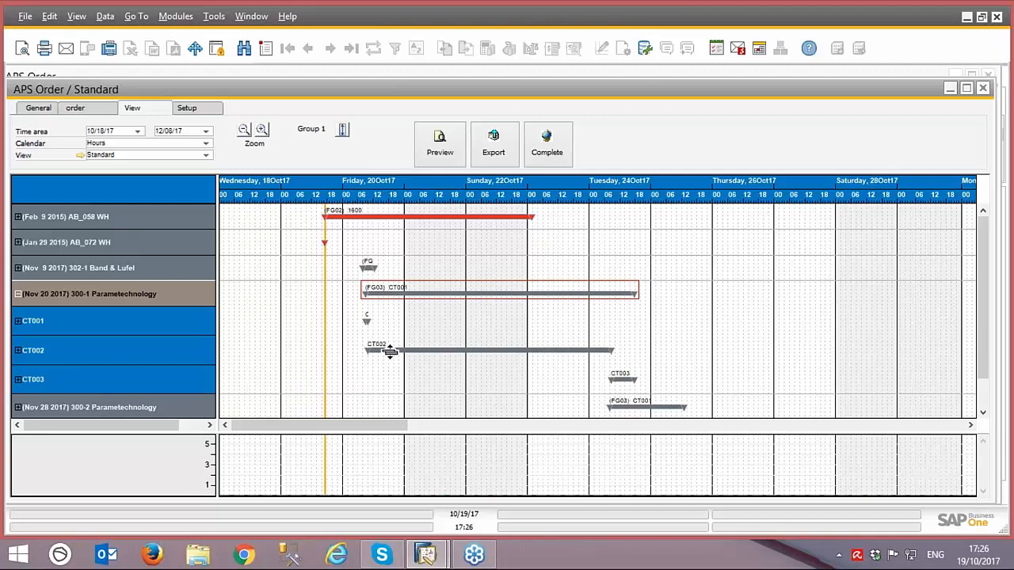
left_click(18, 294)
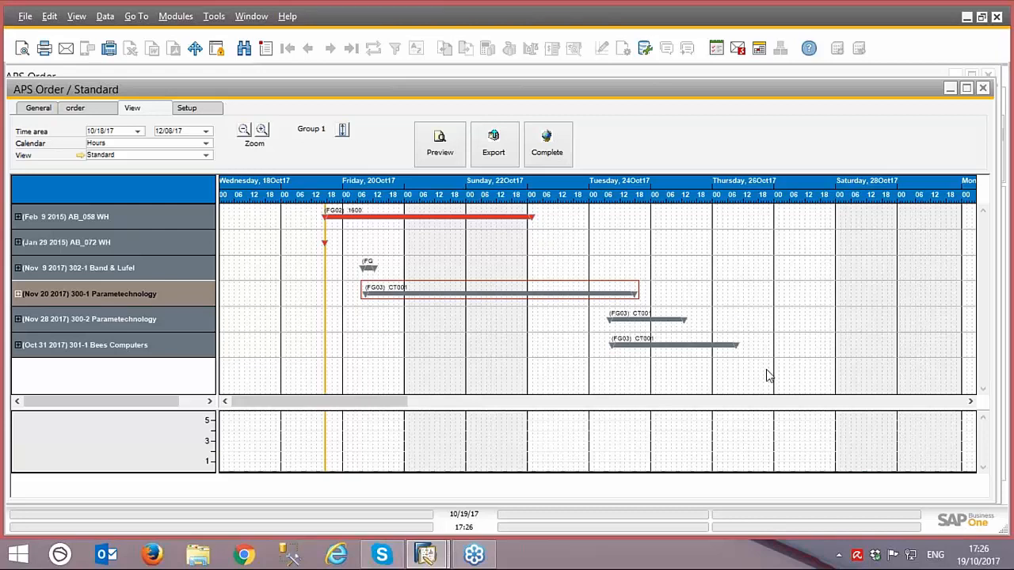
Step: Select the Nov 9 2017 Band & Lufel order and set the Gantt chart's calendar to Day
left_click(121, 273)
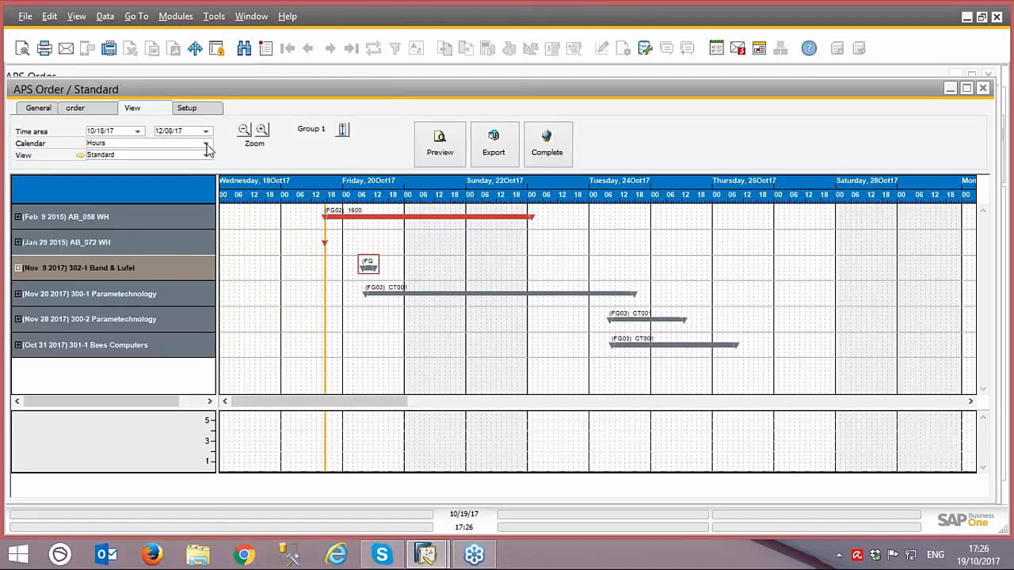
left_click(207, 149)
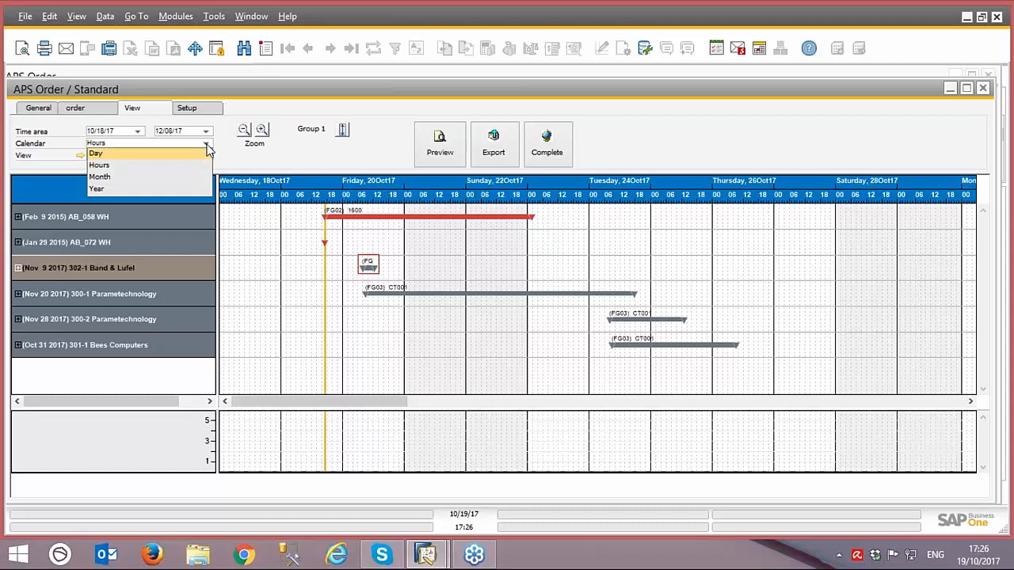
left_click(187, 158)
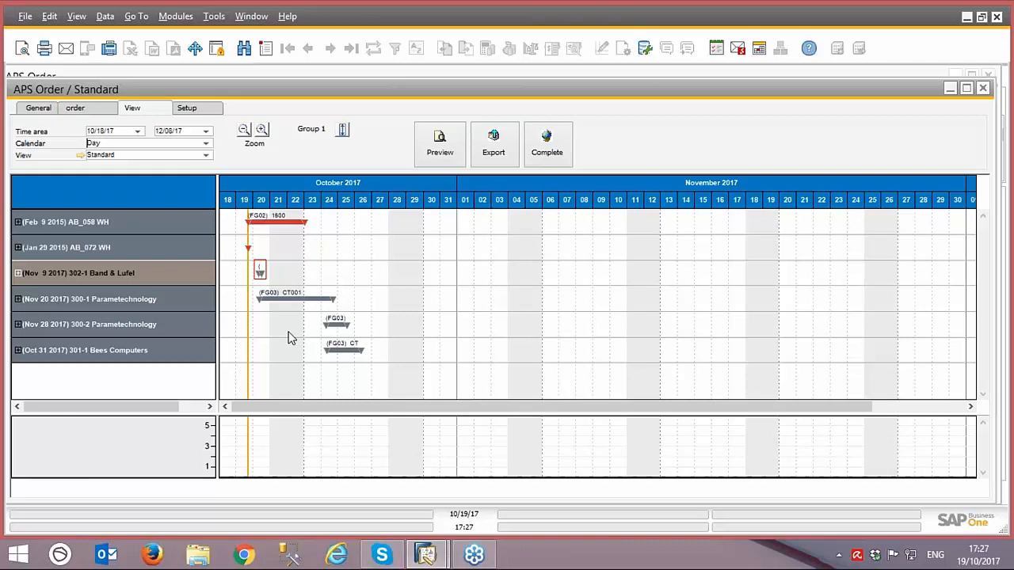
Step: Expand Group 1 and Group 2 across all orders, collapse Group 2, switch its row display, and collapse the groups again
left_click(343, 134)
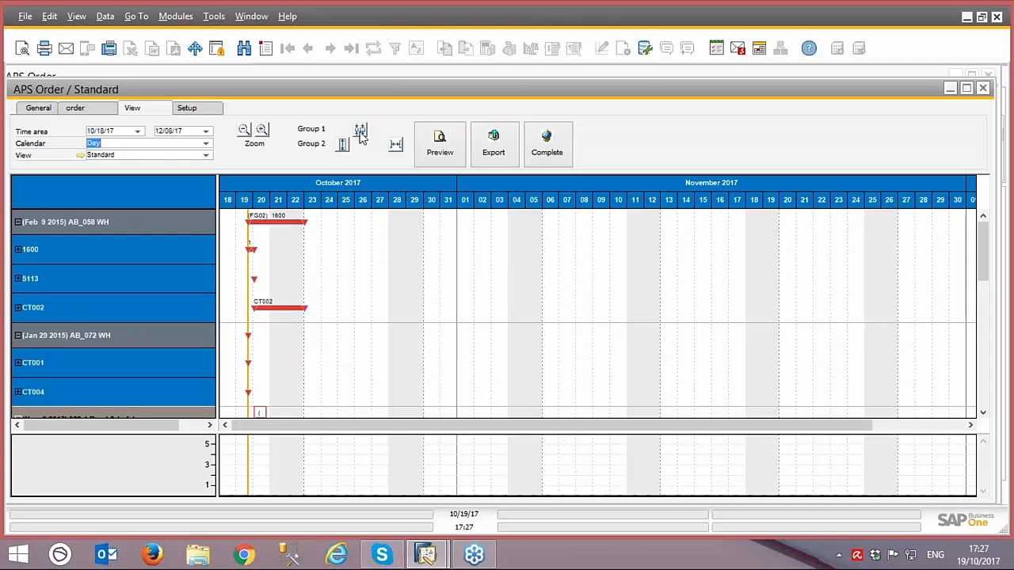
left_click(344, 146)
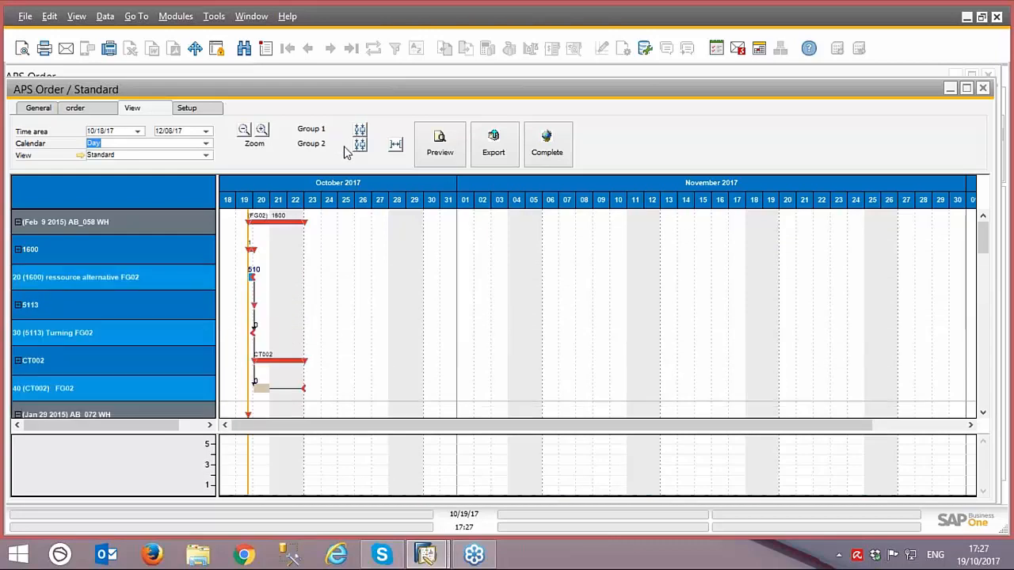
left_click(360, 145)
left_click(397, 146)
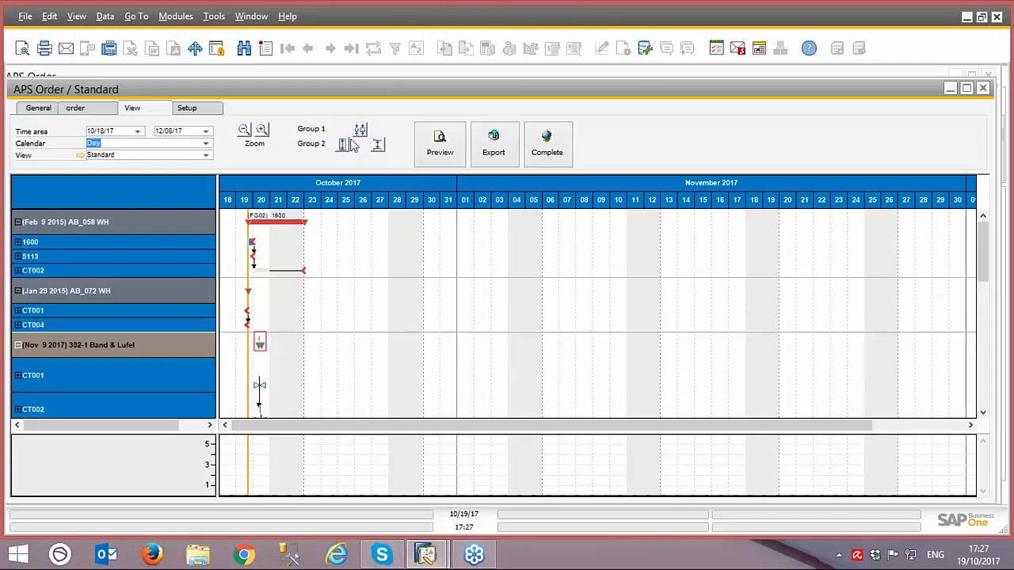
left_click(349, 143)
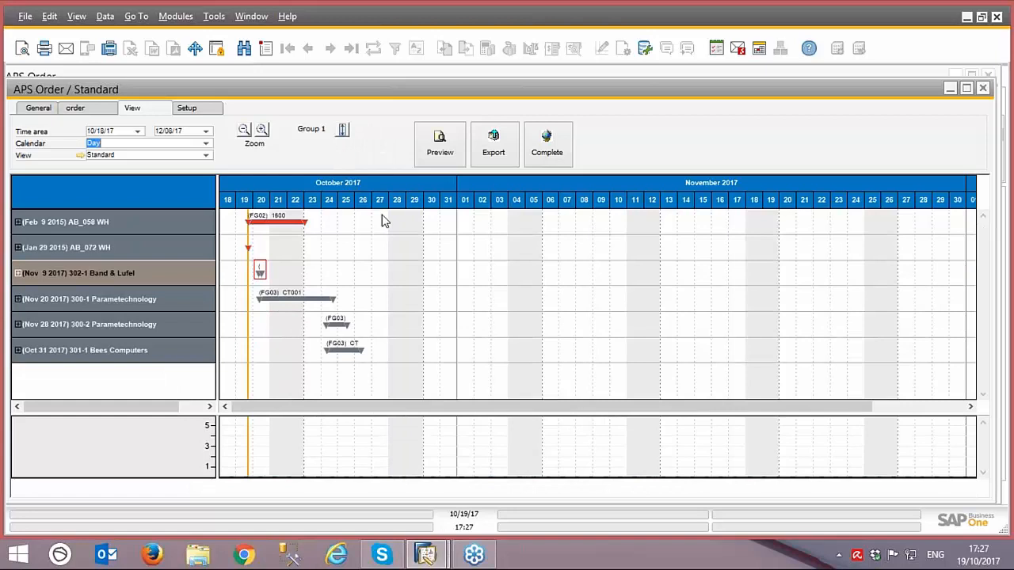
Step: Expand the Jan 29 2015 order in the Gantt chart to view its resources
left_click(19, 251)
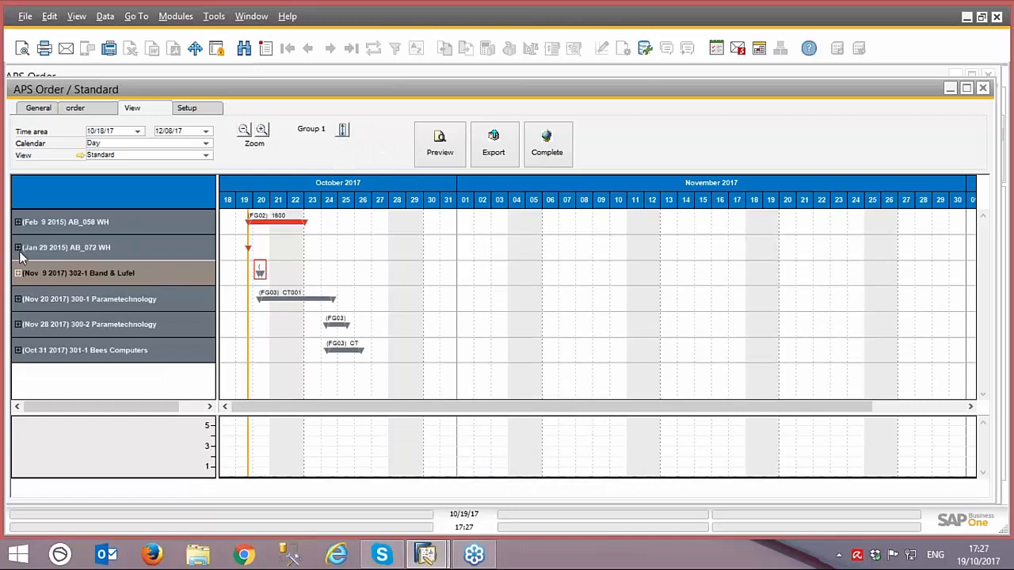